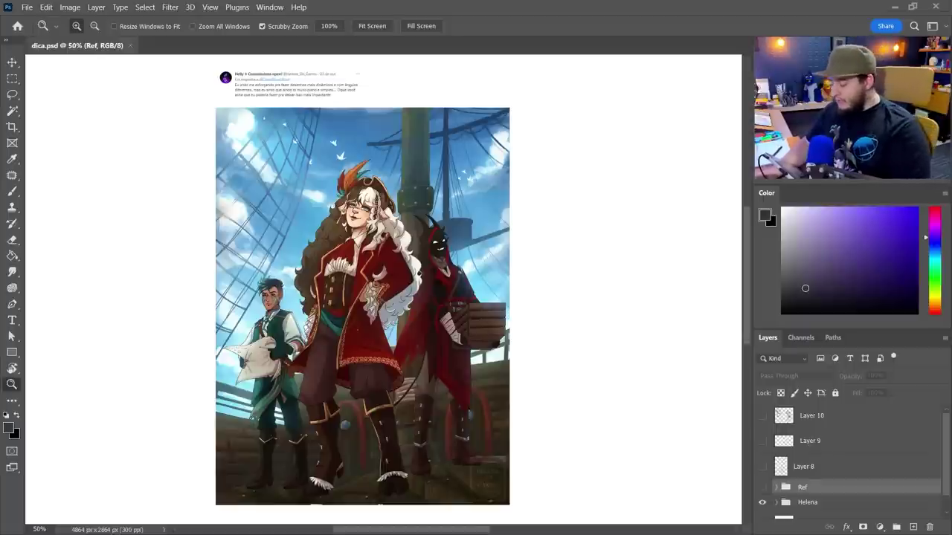
- Write the bullet note "Planas → simples (desinteressante)" on Layer 7 beside the painting, using a small dark grey brush
click(298, 93)
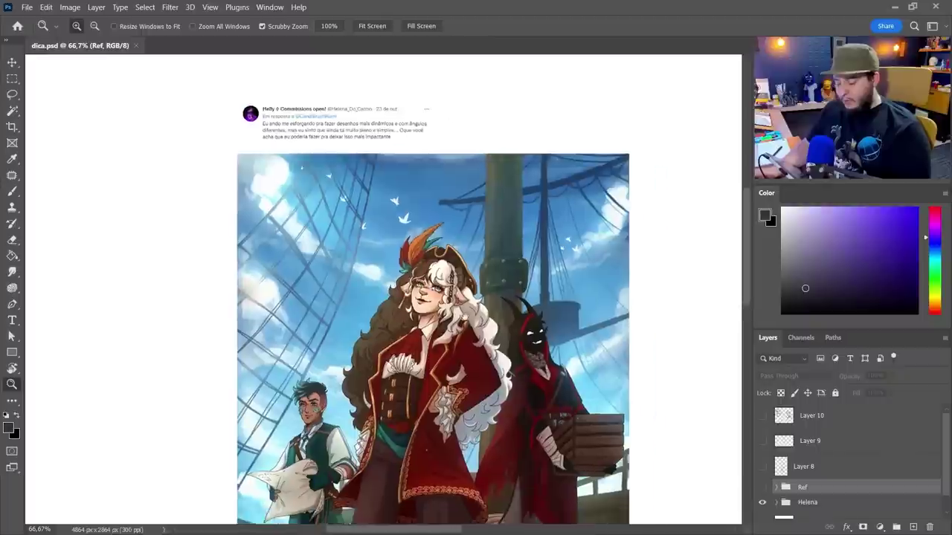
drag(565, 338, 368, 321)
click(800, 293)
key(b)
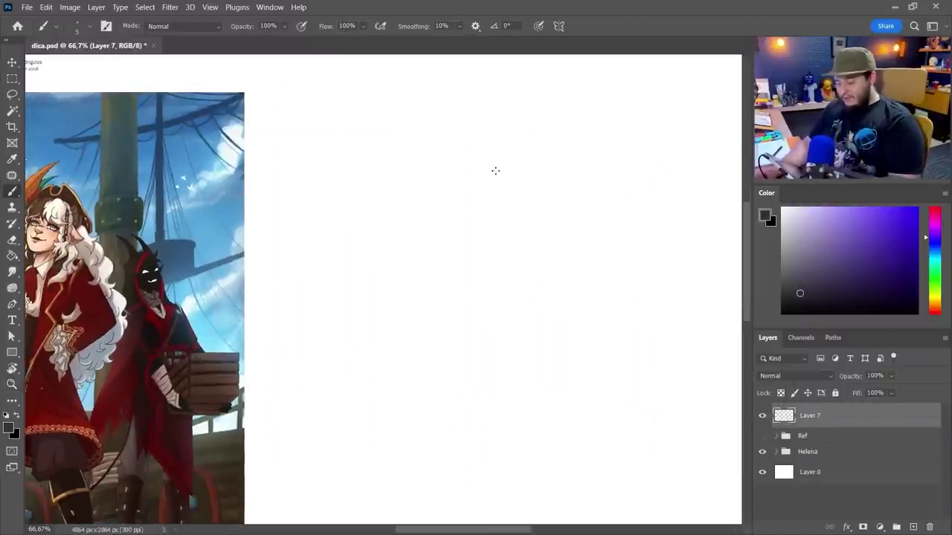
right_click(495, 171)
double_click(587, 450)
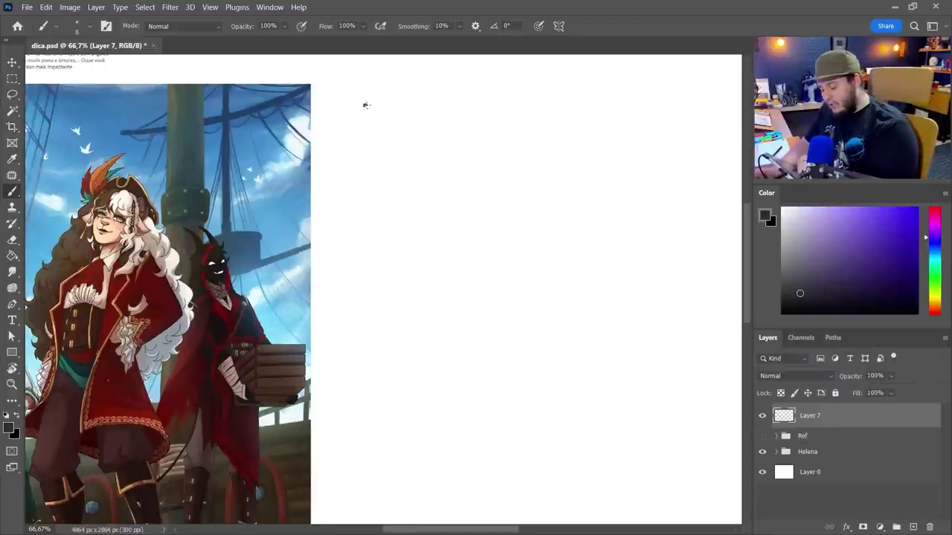
click(365, 104)
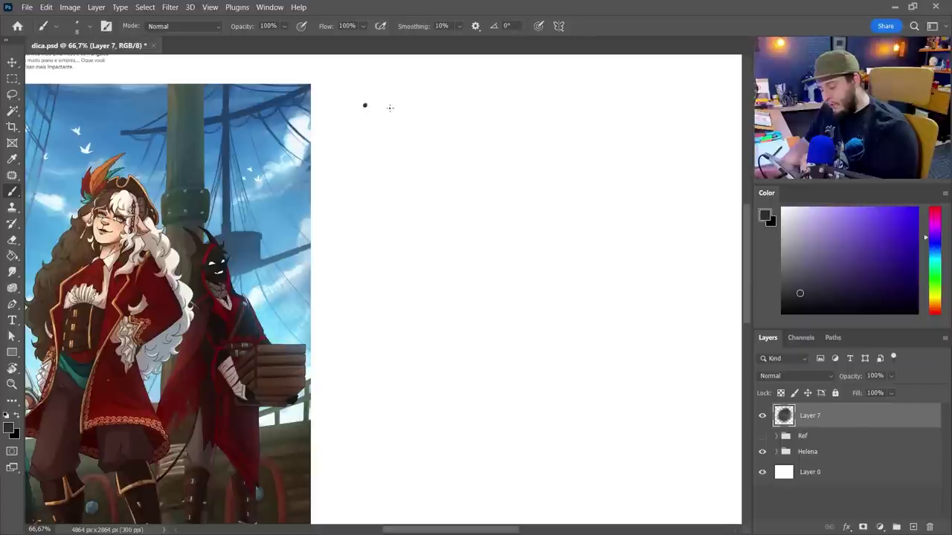
mouse_move(380, 90)
mouse_down()
mouse_move(392, 106)
mouse_move(421, 109)
mouse_up()
mouse_move(429, 93)
mouse_down()
mouse_move(425, 110)
mouse_move(466, 104)
mouse_up()
mouse_move(459, 97)
mouse_down()
mouse_move(467, 104)
mouse_move(459, 111)
mouse_move(491, 106)
mouse_up()
mouse_move(501, 96)
mouse_down()
mouse_move(561, 96)
mouse_move(566, 107)
mouse_move(609, 100)
mouse_move(617, 110)
mouse_move(691, 113)
mouse_up()
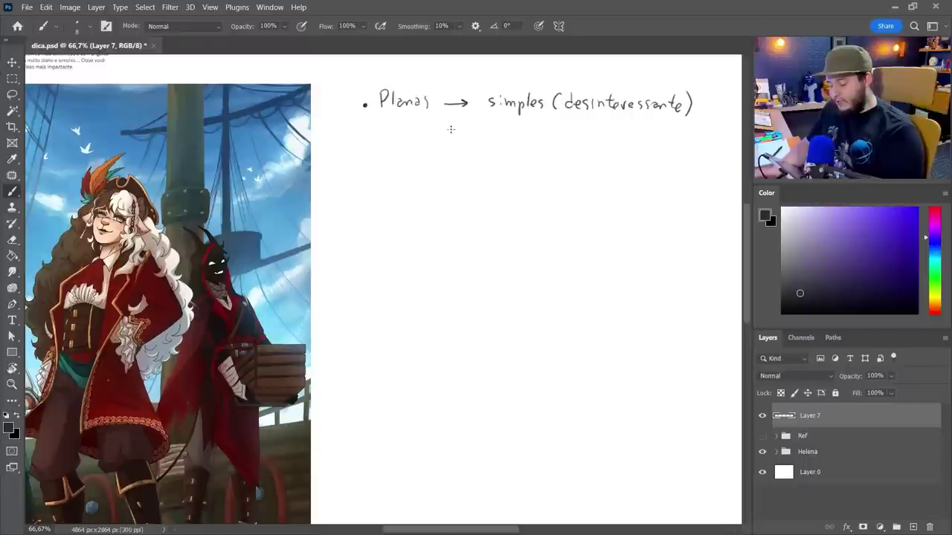
- Draw an outlined arrow slanting down from the "Planas" note and write "Construçao / Estrutura" beside it
mouse_move(443, 124)
mouse_down()
mouse_move(468, 124)
mouse_move(446, 130)
mouse_move(479, 148)
mouse_up()
mouse_move(443, 126)
mouse_down()
mouse_move(484, 159)
mouse_move(480, 151)
mouse_move(491, 149)
mouse_move(470, 159)
mouse_up()
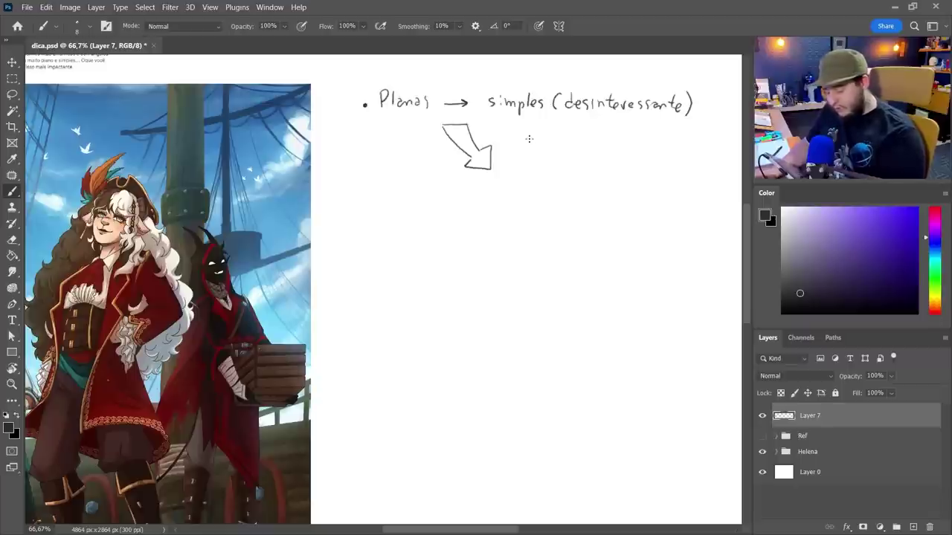
mouse_move(533, 136)
mouse_down()
mouse_move(532, 151)
mouse_move(686, 143)
mouse_up()
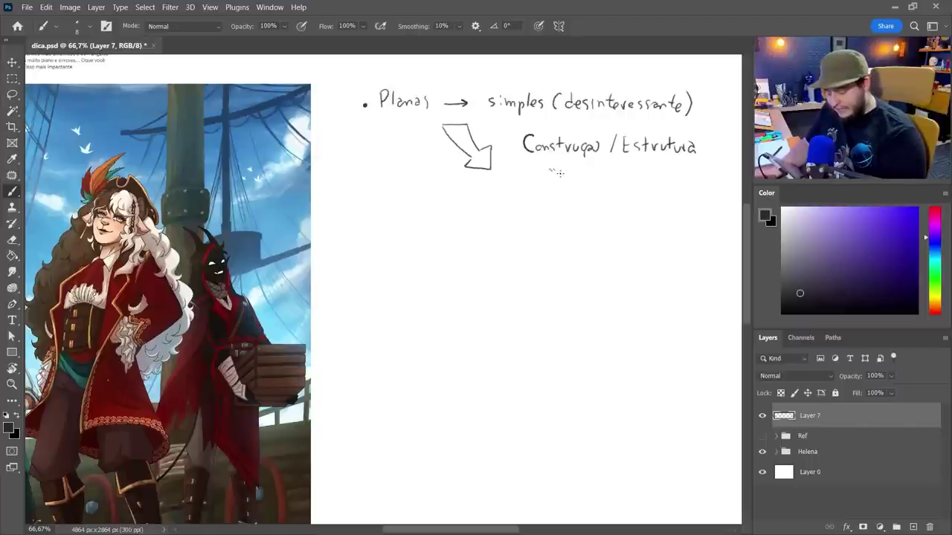
- Write "3D" → under "Construçao / Estrutura" and sketch a cube and a cylinder after it
mouse_move(559, 173)
mouse_down()
mouse_move(582, 171)
mouse_move(622, 193)
mouse_move(642, 191)
mouse_move(646, 171)
mouse_move(665, 190)
mouse_move(627, 198)
mouse_move(659, 202)
mouse_up()
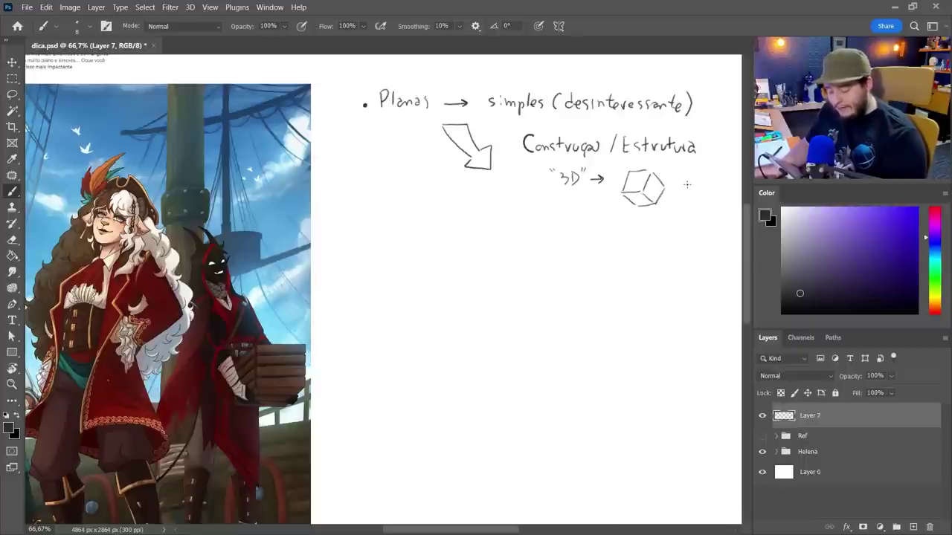
mouse_move(699, 170)
mouse_down()
mouse_move(692, 203)
mouse_move(696, 195)
mouse_move(703, 207)
mouse_move(721, 178)
mouse_move(691, 196)
mouse_up()
drag(659, 248, 601, 261)
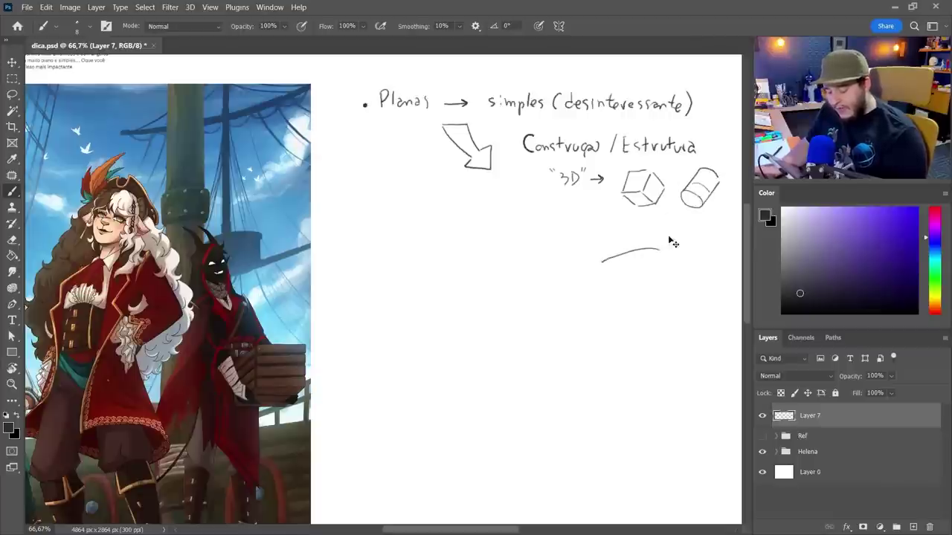
key(ctrl+z)
- Draw an outlined arrow pointing away from "Estrutura" and write "Perspectiva" after it
mouse_move(672, 240)
mouse_down()
mouse_move(565, 235)
mouse_move(573, 222)
mouse_up()
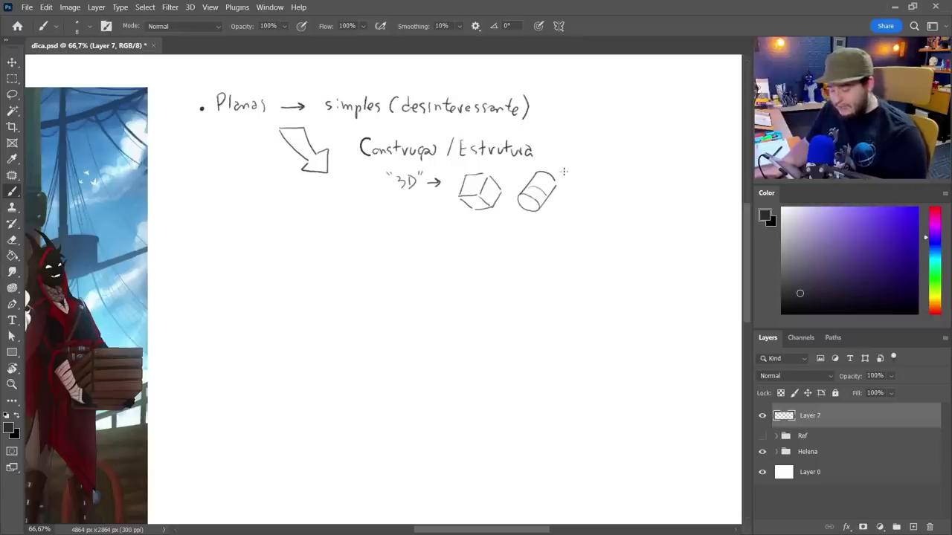
mouse_move(563, 154)
mouse_down()
mouse_move(565, 173)
mouse_move(598, 163)
mouse_move(611, 171)
mouse_move(595, 152)
mouse_move(562, 147)
mouse_up()
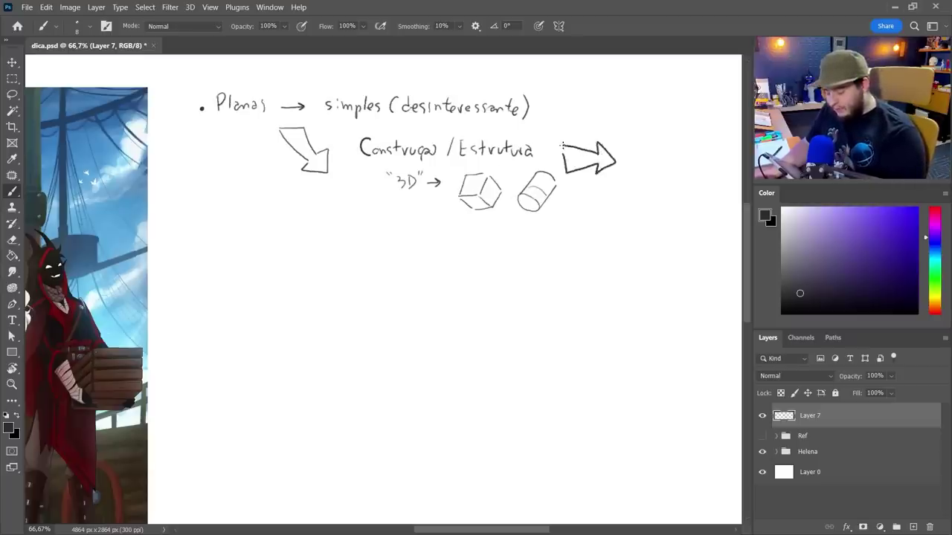
drag(637, 178, 560, 181)
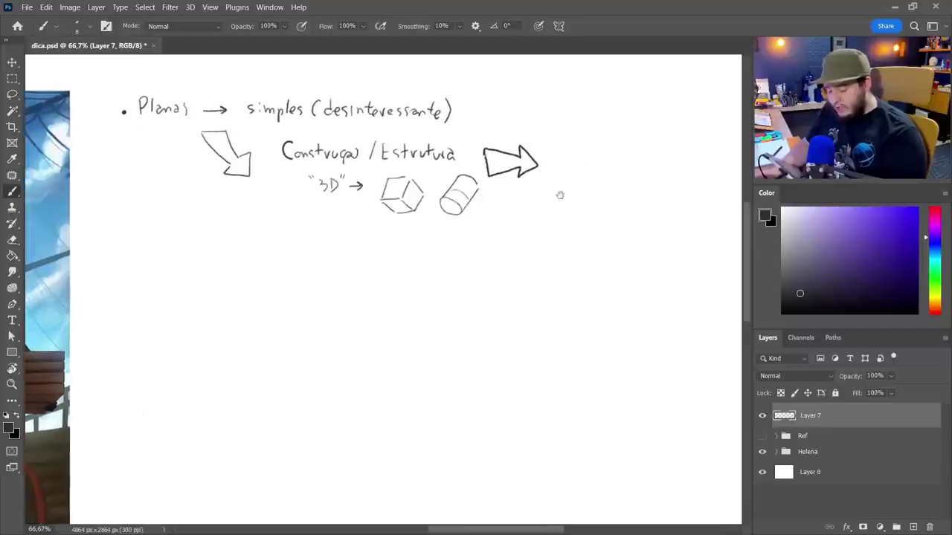
mouse_move(561, 139)
mouse_down()
mouse_move(561, 161)
mouse_move(626, 150)
mouse_move(649, 162)
mouse_up()
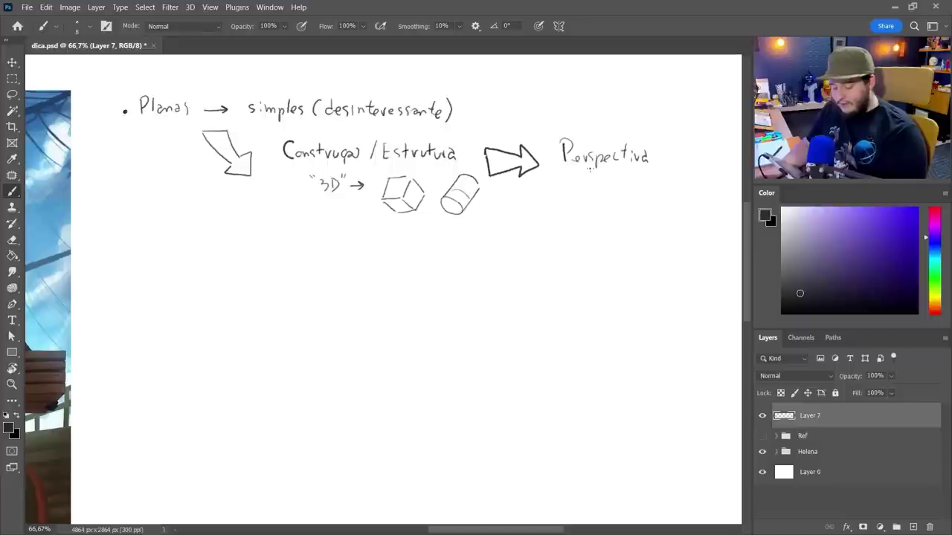
- Sketch a rectangular frame below the word "Perspectiva"
drag(548, 170, 598, 227)
key(ctrl+z)
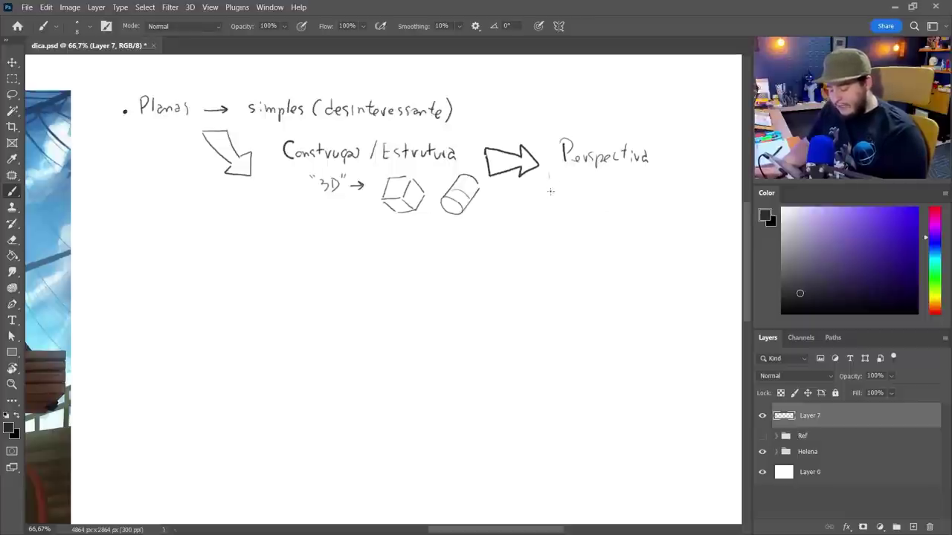
mouse_move(550, 179)
mouse_down()
mouse_move(552, 255)
mouse_move(651, 170)
mouse_move(653, 252)
mouse_up()
drag(554, 260, 648, 254)
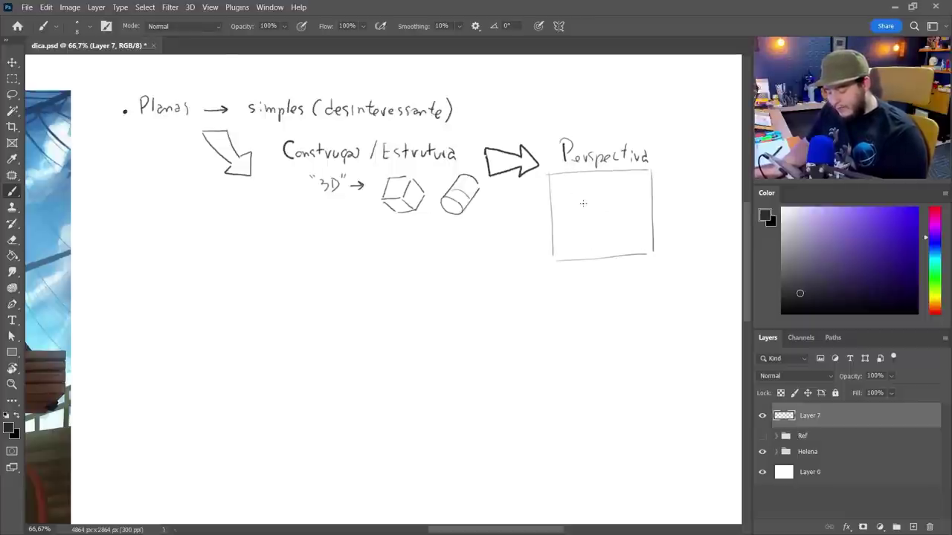
- Sketch a low horizon line inside the frame with light guide lines converging on one vanishing point
mouse_move(552, 179)
mouse_down()
mouse_move(598, 231)
mouse_move(642, 238)
mouse_up()
drag(643, 176, 606, 239)
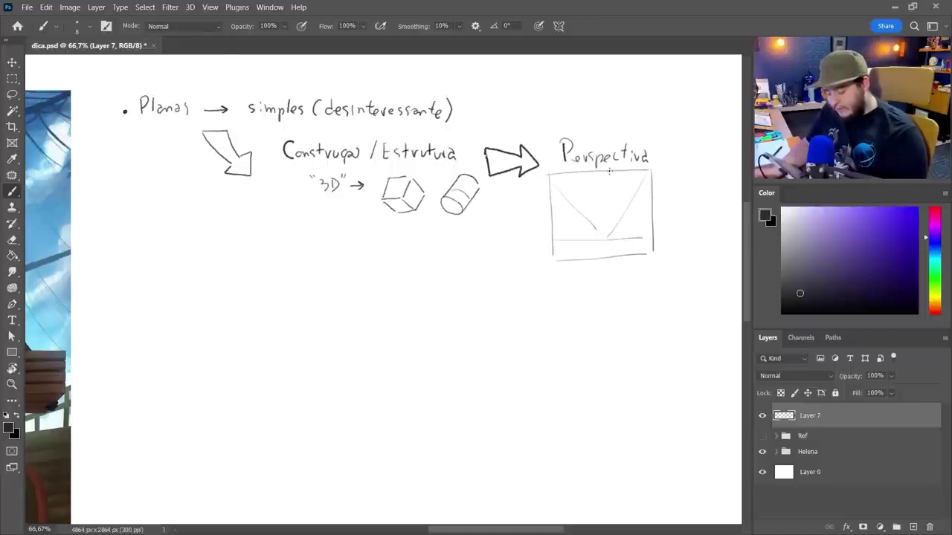
mouse_move(607, 174)
mouse_down()
mouse_move(602, 239)
mouse_move(593, 234)
mouse_up()
drag(618, 231, 645, 218)
mouse_move(593, 246)
mouse_down()
mouse_move(563, 257)
mouse_move(594, 258)
mouse_up()
drag(602, 244, 640, 254)
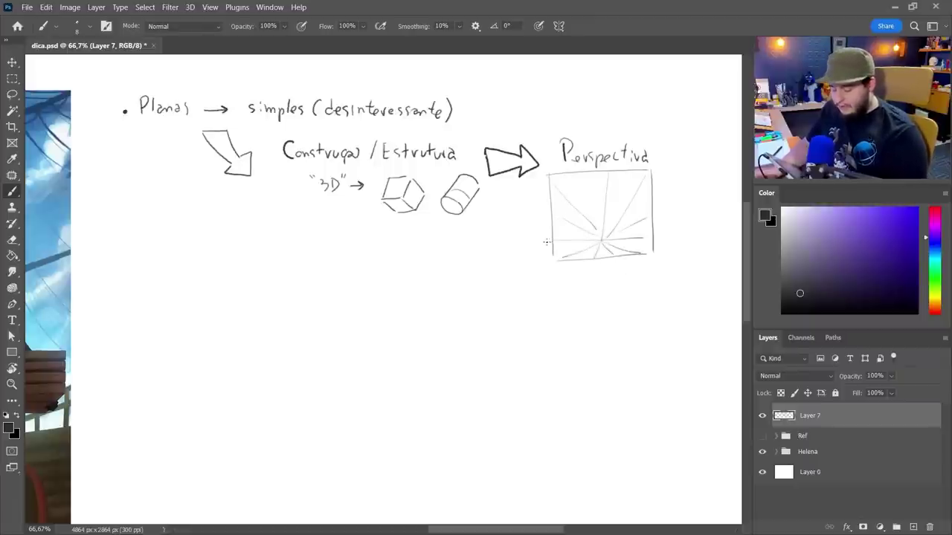
- Darken the frame's horizon line and extend it slightly past both sides
drag(571, 240, 654, 237)
drag(650, 271, 618, 263)
key(z)
click(614, 268)
key(b)
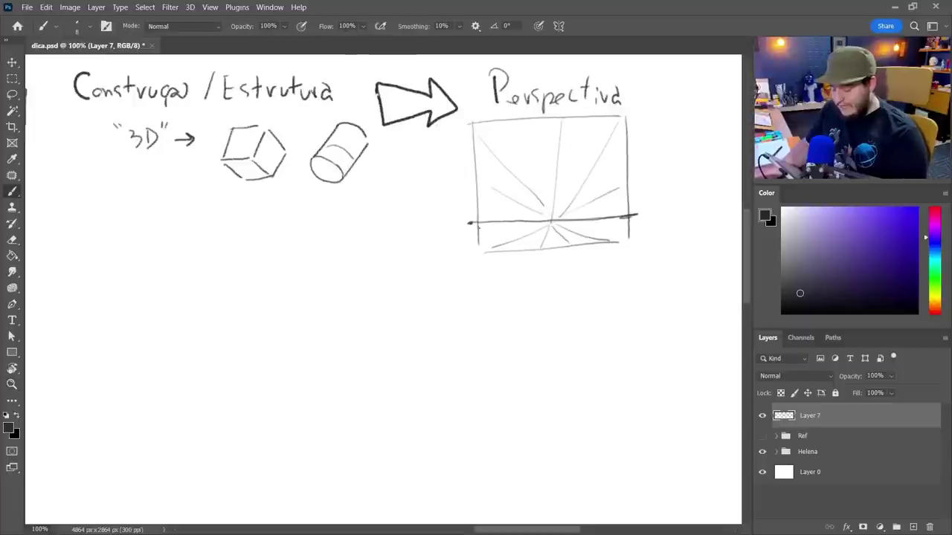
drag(470, 222, 637, 214)
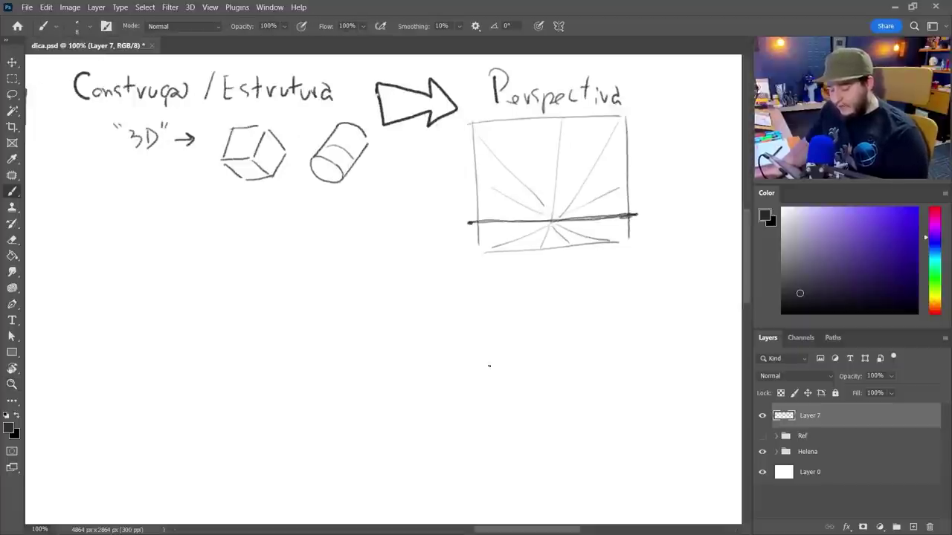
- Draw a box above the vanishing point in one-point perspective, with a hatched underside and edges converging on the horizon
mouse_move(531, 131)
mouse_down()
mouse_move(530, 162)
mouse_move(560, 129)
mouse_move(572, 130)
mouse_move(575, 159)
mouse_move(544, 165)
mouse_move(567, 162)
mouse_move(552, 220)
mouse_up()
key(ctrl+z)
drag(574, 163, 554, 221)
drag(541, 184, 568, 184)
drag(531, 165, 541, 184)
drag(574, 163, 567, 179)
key(ctrl+z)
key(ctrl+z)
key(ctrl+z)
key(ctrl+z)
mouse_move(537, 179)
mouse_down()
mouse_move(566, 178)
mouse_move(542, 171)
mouse_move(598, 180)
mouse_up()
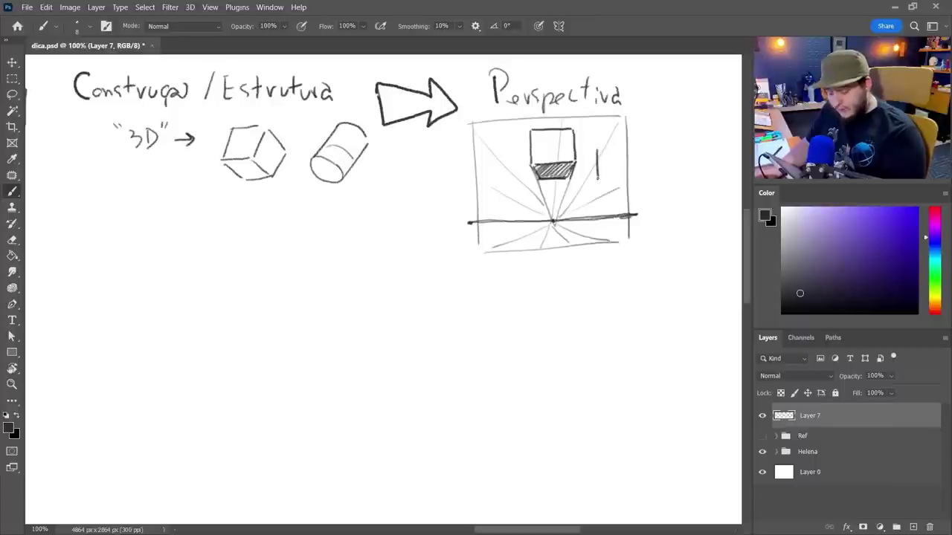
- Draw the skewed four-sided front face of a second, smaller box beside the first one in the frame
drag(598, 147, 597, 175)
key(ctrl+z)
key(ctrl+z)
key(ctrl+z)
drag(597, 147, 625, 146)
mouse_move(624, 147)
mouse_down()
mouse_move(625, 179)
mouse_move(614, 144)
mouse_move(623, 177)
mouse_move(597, 173)
mouse_move(619, 178)
mouse_up()
key(ctrl+z)
key(ctrl+z)
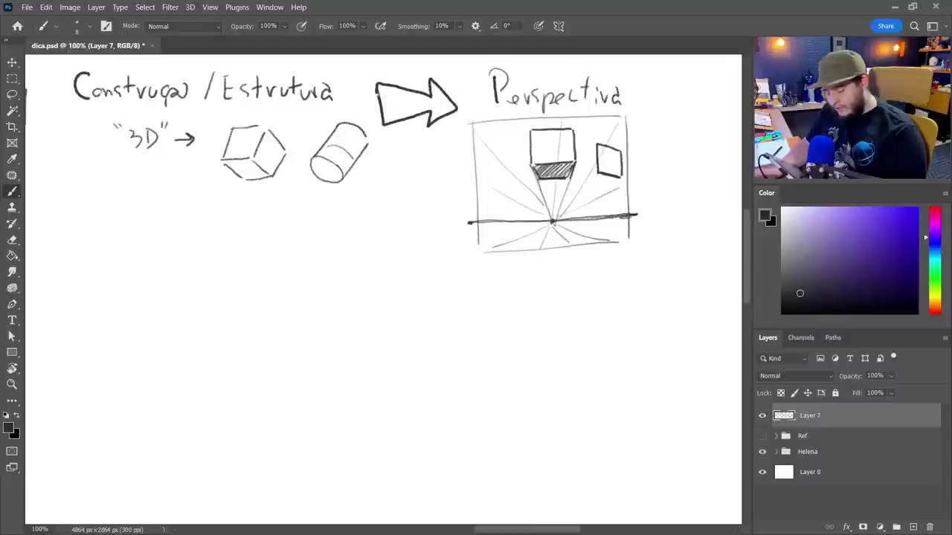
- Complete the second box with guide lines to the vanishing point, a darkened underside and a hatched side face
drag(552, 221, 597, 174)
key(ctrl+z)
mouse_move(552, 221)
mouse_down()
mouse_move(597, 175)
mouse_move(619, 179)
mouse_up()
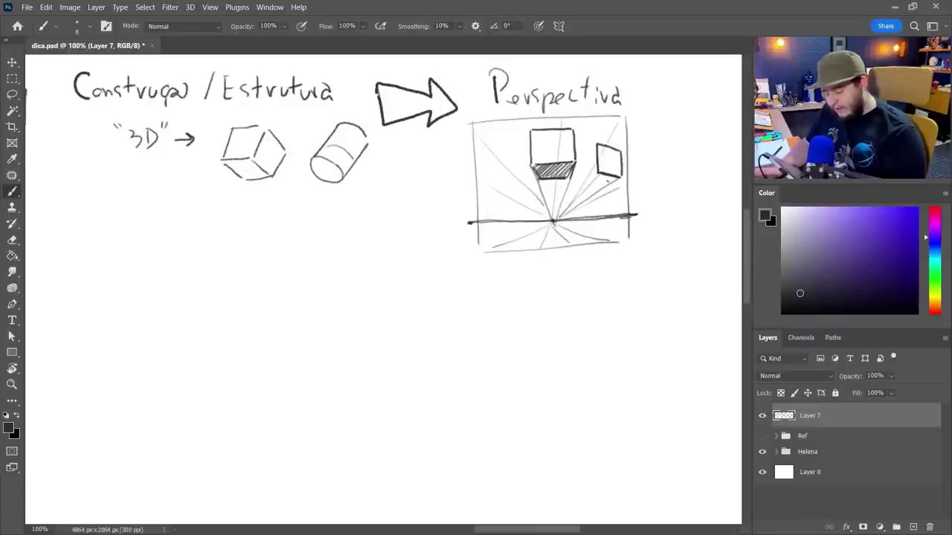
key(ctrl+z)
drag(615, 176, 588, 186)
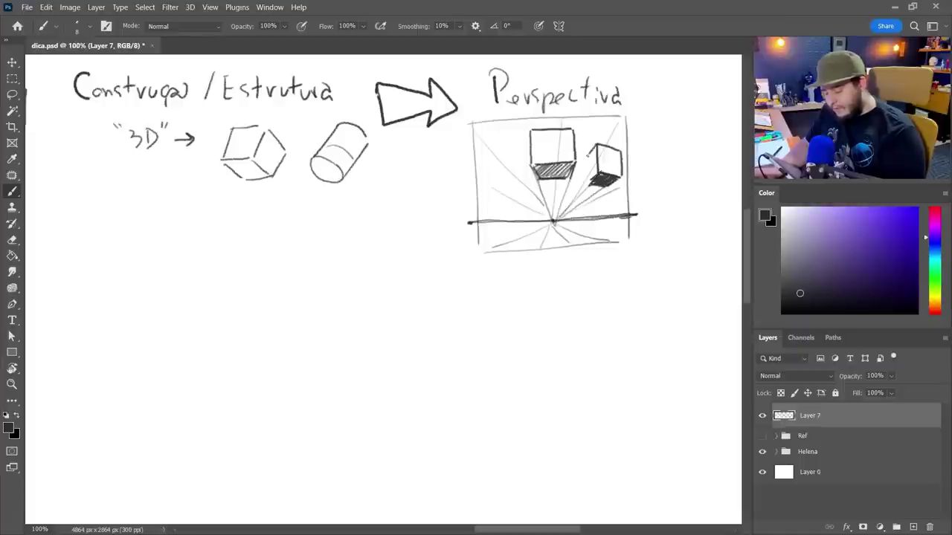
drag(587, 152, 588, 182)
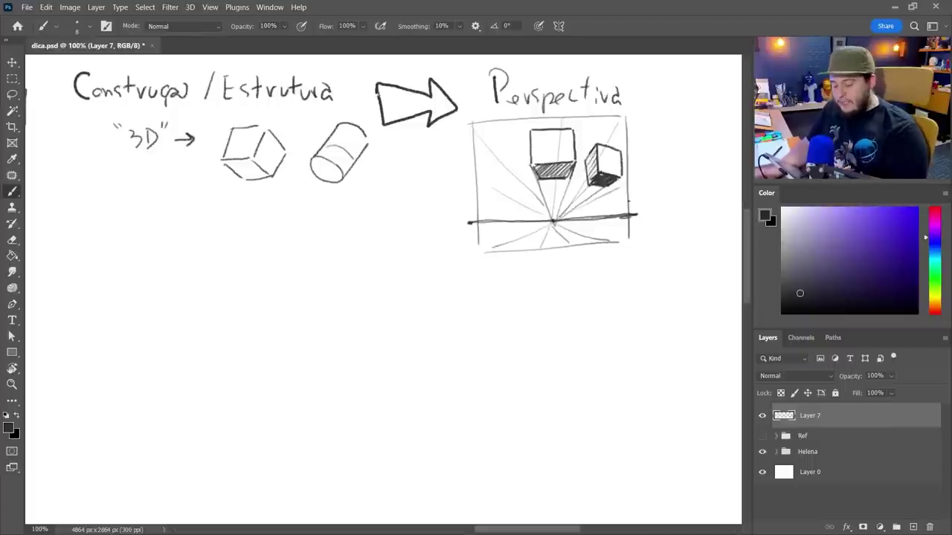
- Write a second bullet note, "Rostos 3D", below the "Planas" note
key(z)
alt+click(574, 259)
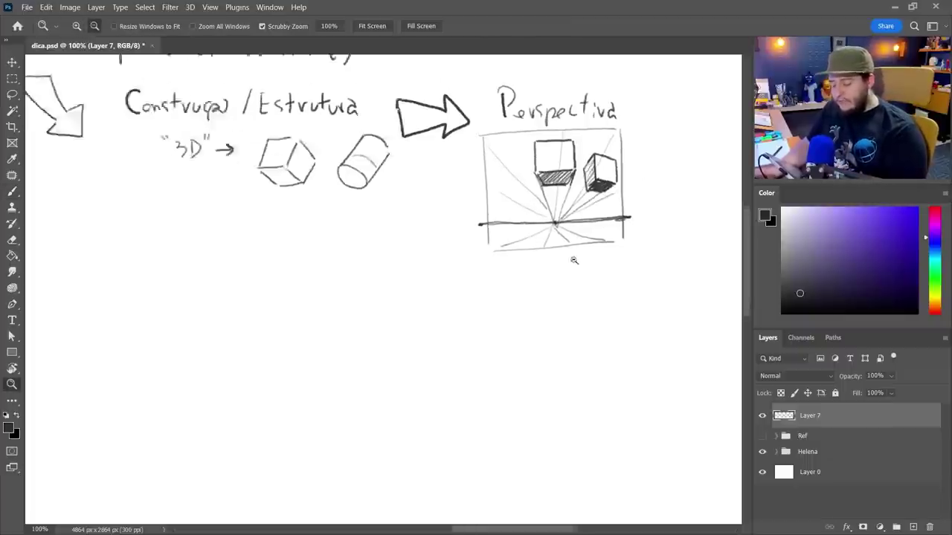
drag(488, 303, 613, 283)
drag(496, 277, 561, 282)
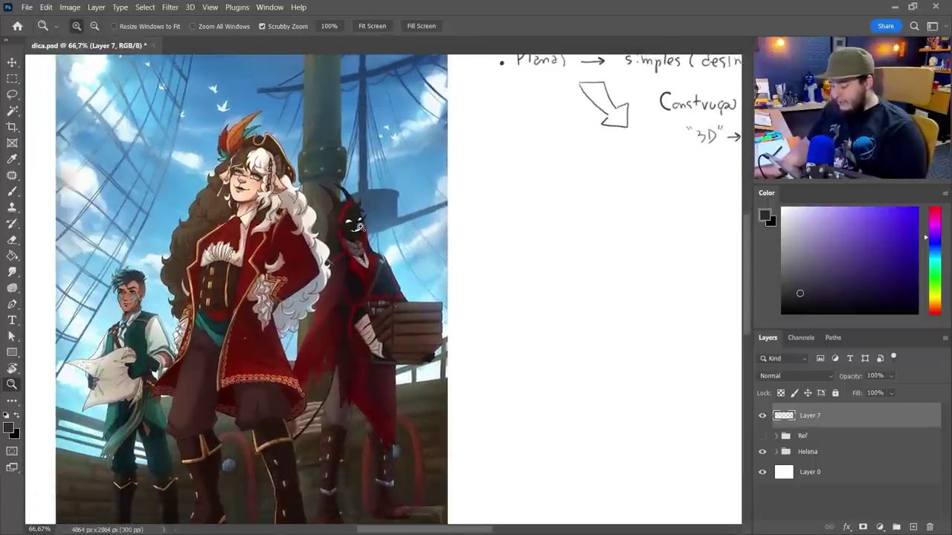
drag(365, 290, 362, 329)
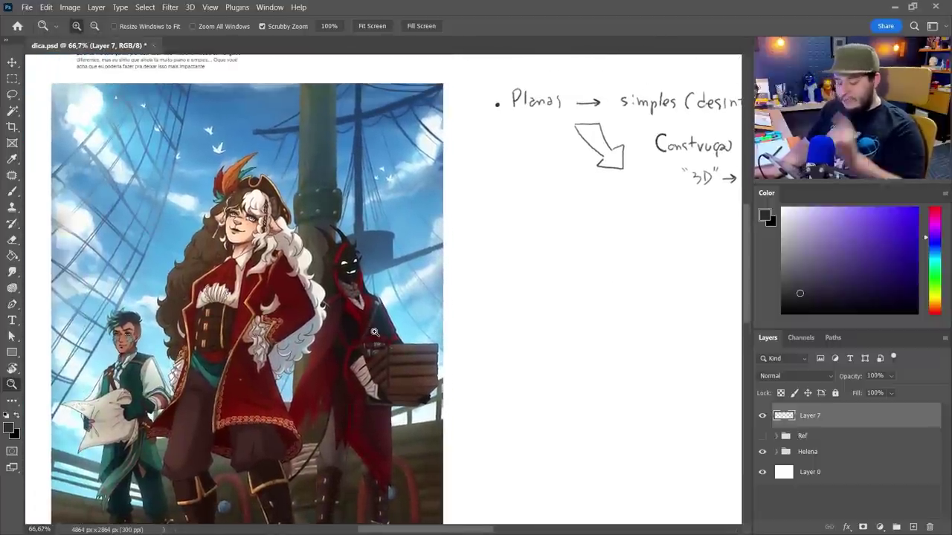
drag(481, 271, 332, 256)
key(b)
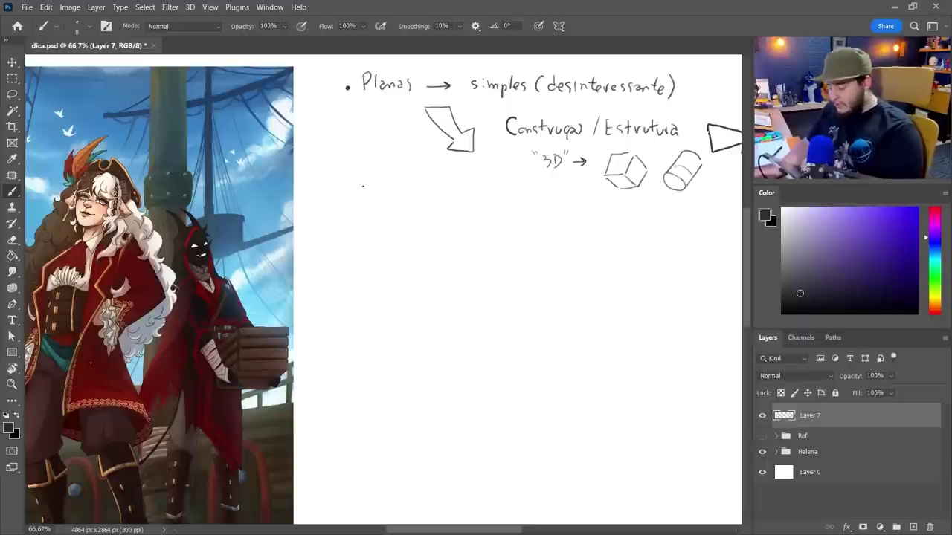
click(355, 197)
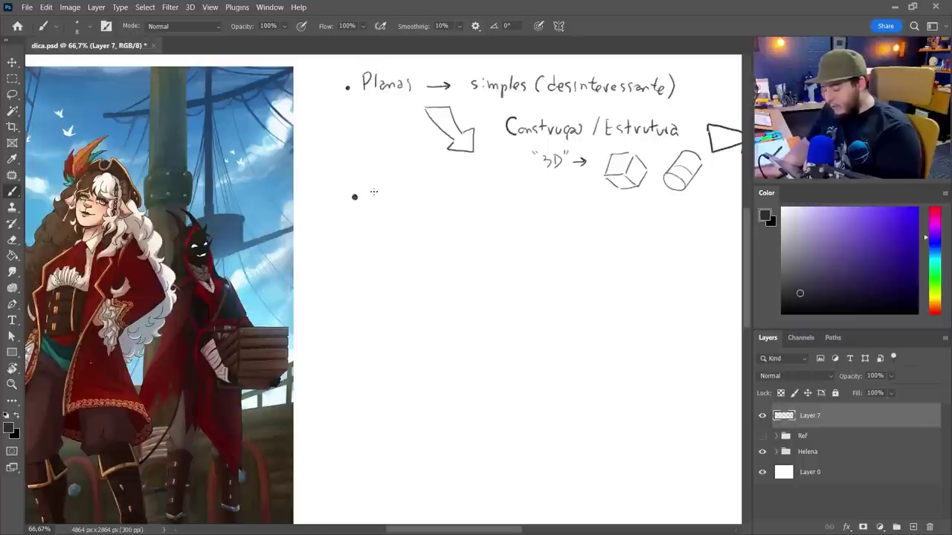
mouse_move(368, 185)
mouse_down()
mouse_move(388, 201)
mouse_move(456, 205)
mouse_up()
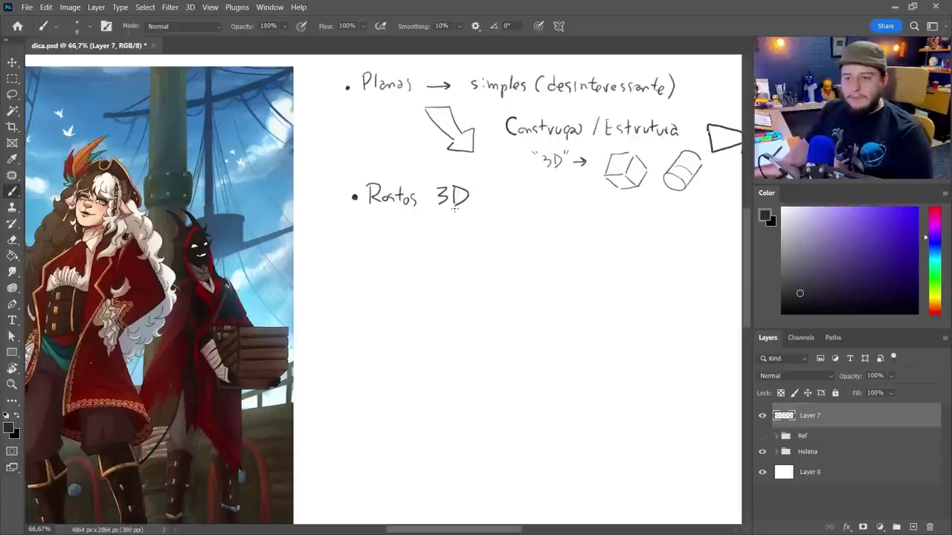
- Draw a straight crimson horizon line across the whole painting at the height of the characters' boots
drag(441, 354, 629, 278)
key(z)
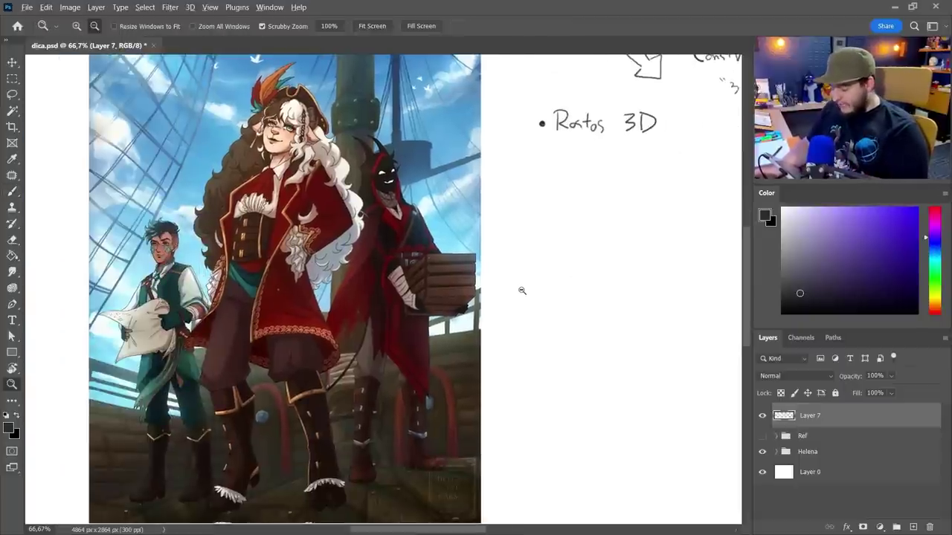
alt+click(523, 291)
drag(528, 320, 525, 335)
drag(934, 220, 934, 209)
click(896, 209)
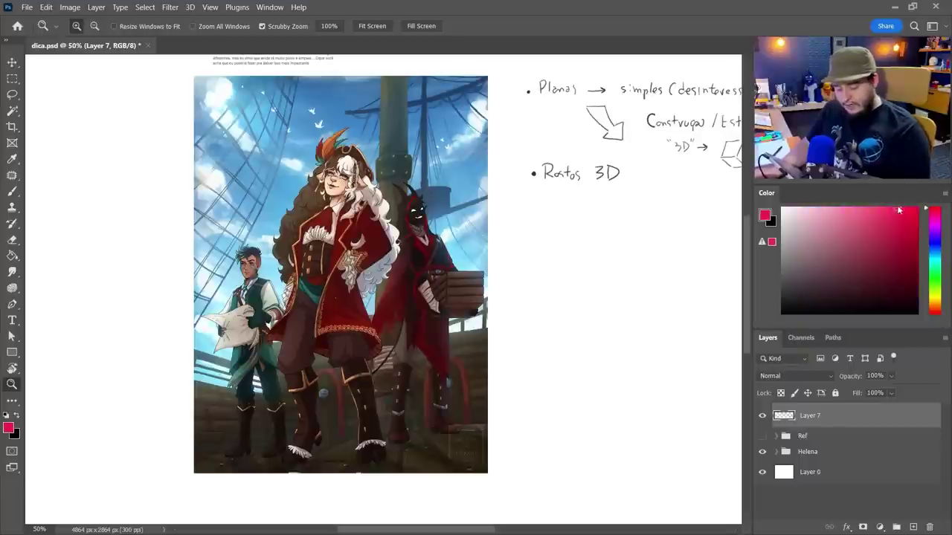
key(b)
mouse_move(498, 412)
mouse_down()
mouse_move(199, 412)
mouse_move(183, 430)
mouse_move(518, 422)
mouse_up()
key(ctrl+z)
key(ctrl+z)
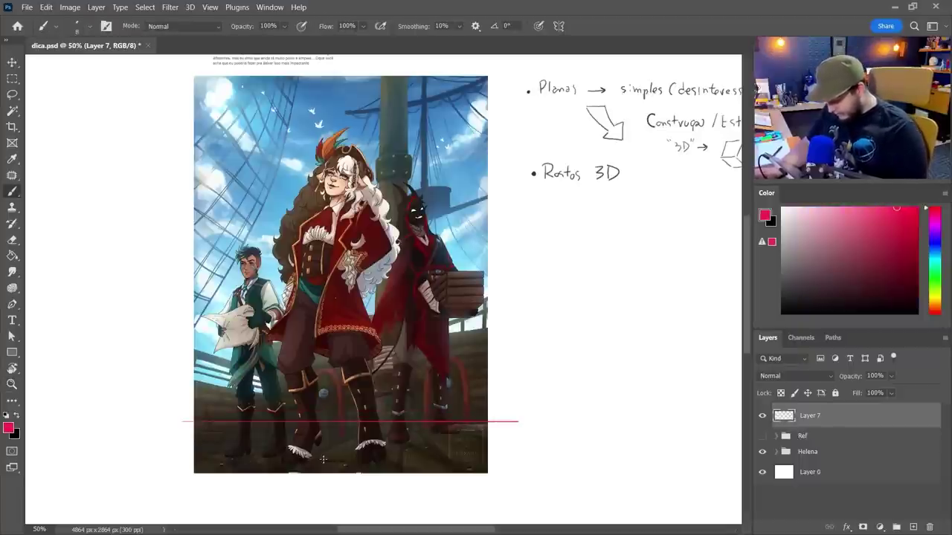
- Draw crimson floor guide lines fanning across the deck from a vanishing point on the horizon by the captain's boots
mouse_move(289, 474)
mouse_down()
mouse_move(390, 422)
mouse_move(356, 479)
mouse_up()
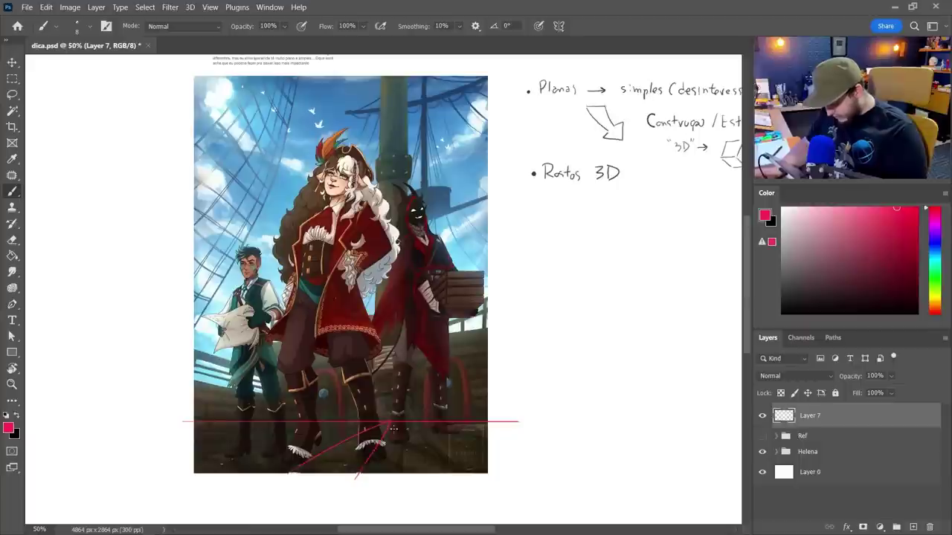
mouse_move(393, 423)
mouse_down()
mouse_move(476, 476)
mouse_move(507, 440)
mouse_up()
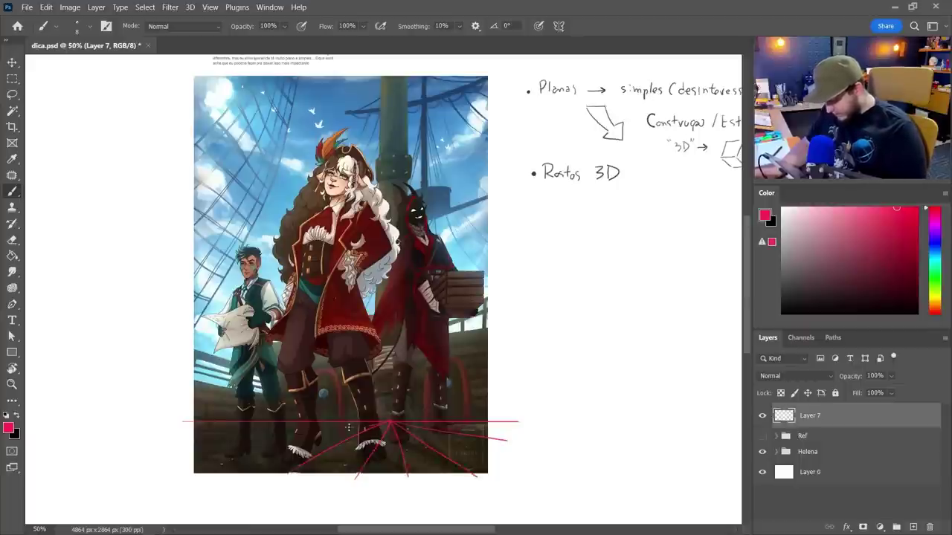
drag(390, 421, 177, 455)
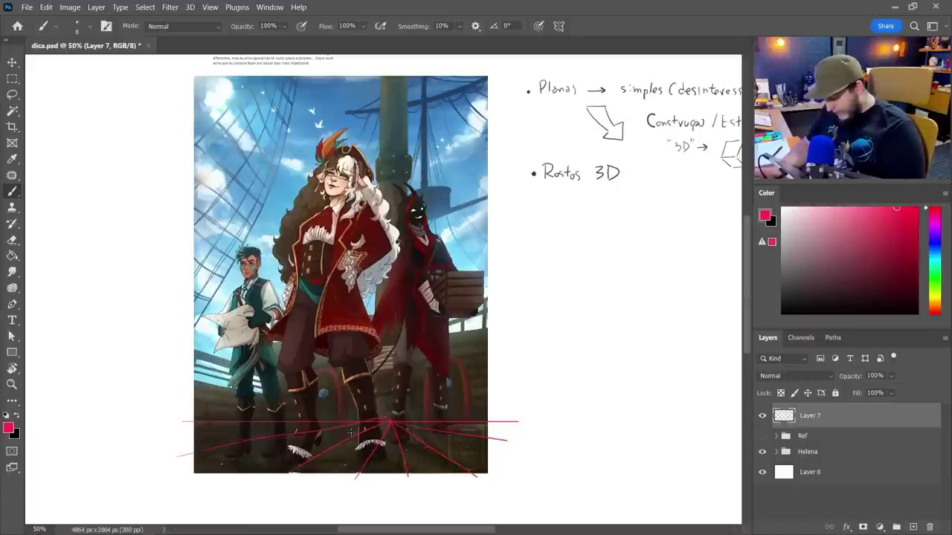
drag(262, 449, 454, 463)
key(ctrl+z)
mouse_move(220, 464)
mouse_down()
mouse_move(506, 439)
mouse_move(345, 422)
mouse_move(167, 420)
mouse_up()
key(ctrl+z)
- Draw a doubled crimson horizon just above the first one, plus guides converging from the ship's rail and the crate
drag(518, 416, 176, 416)
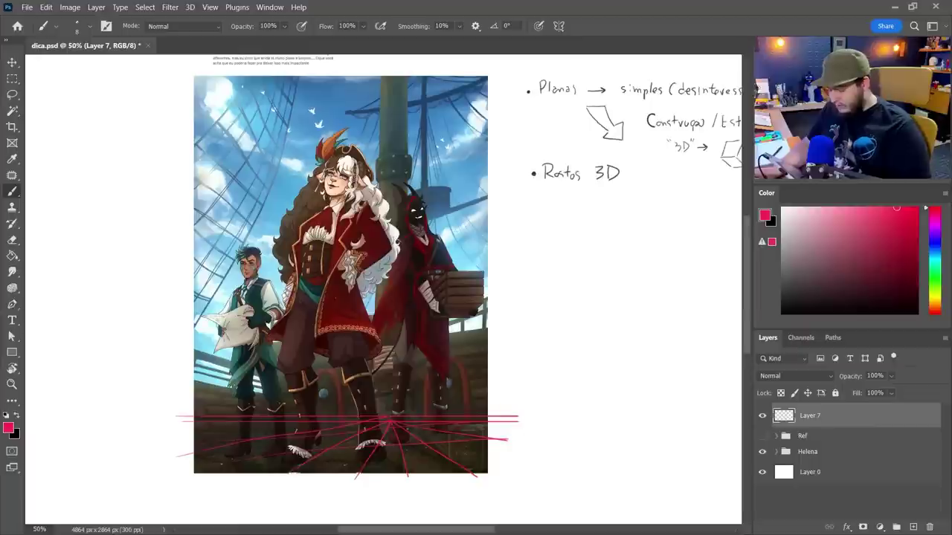
drag(523, 417, 173, 417)
drag(182, 343, 329, 408)
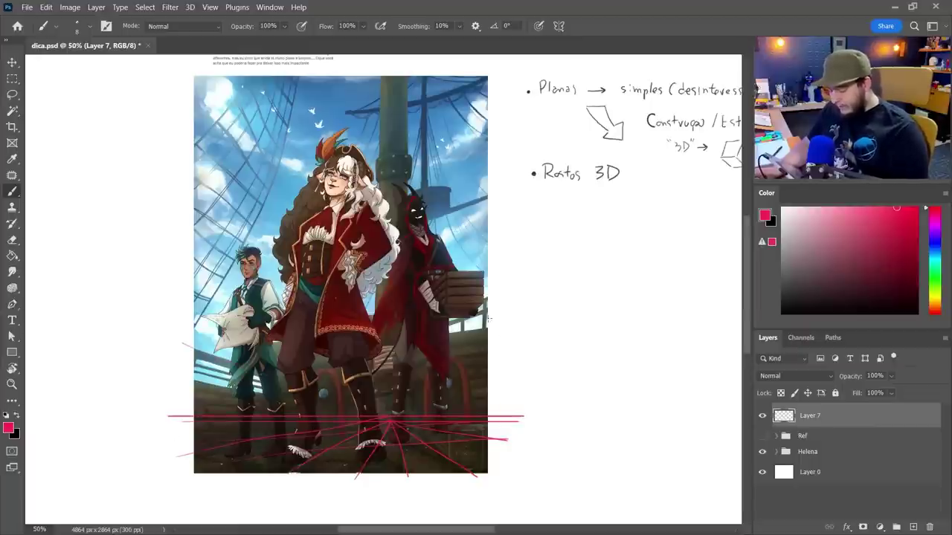
drag(511, 284, 260, 451)
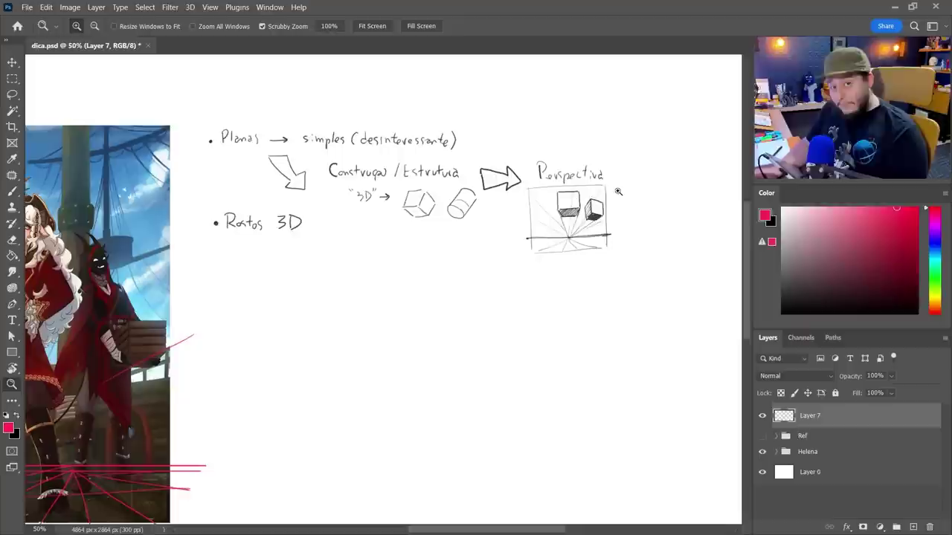
- Sketch a crimson face with nose, mouth, brows, jaw, skull and ears over the first box in the Perspectiva frame
drag(619, 192, 628, 203)
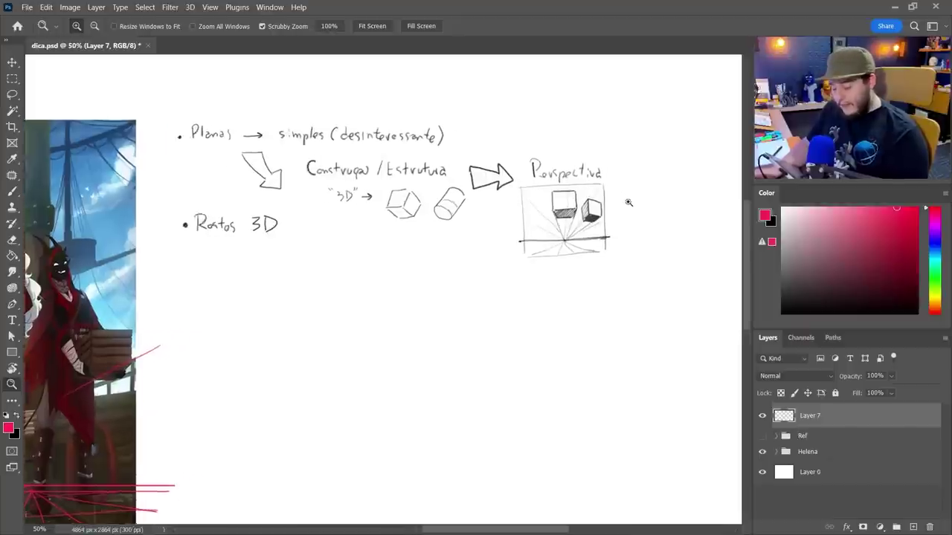
click(627, 202)
click(542, 201)
mouse_move(495, 171)
mouse_down()
mouse_move(494, 192)
mouse_move(507, 172)
mouse_move(512, 205)
mouse_move(492, 207)
mouse_move(511, 217)
mouse_up()
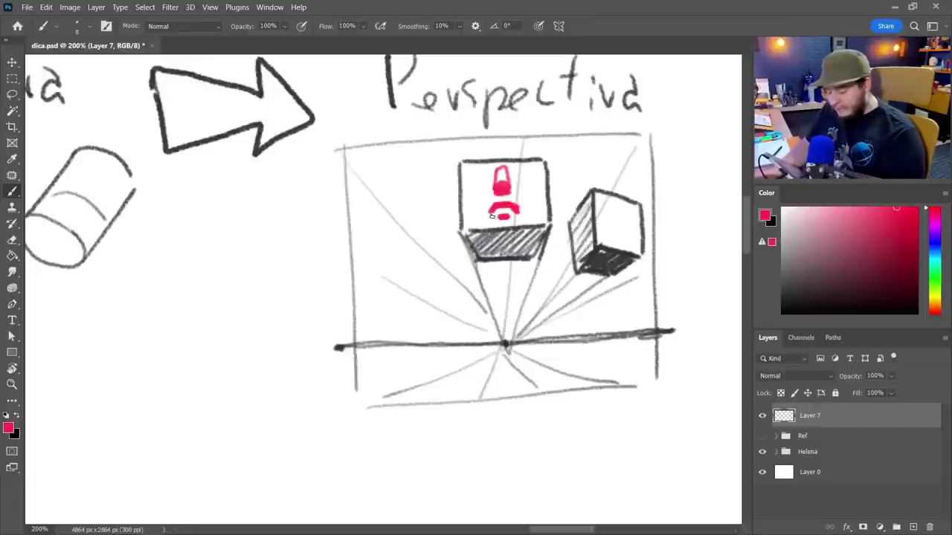
mouse_move(494, 175)
mouse_down()
mouse_move(477, 165)
mouse_move(469, 177)
mouse_up()
drag(469, 178, 492, 179)
drag(510, 170, 534, 179)
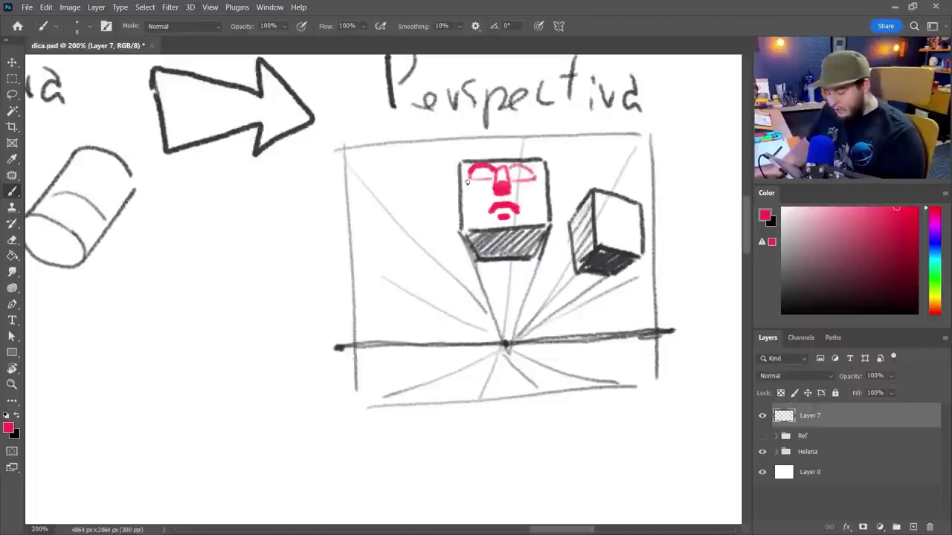
mouse_move(467, 181)
mouse_down()
mouse_move(536, 180)
mouse_move(531, 158)
mouse_move(491, 146)
mouse_move(467, 168)
mouse_move(537, 181)
mouse_move(528, 223)
mouse_move(487, 238)
mouse_move(465, 201)
mouse_move(467, 224)
mouse_up()
drag(539, 200, 542, 223)
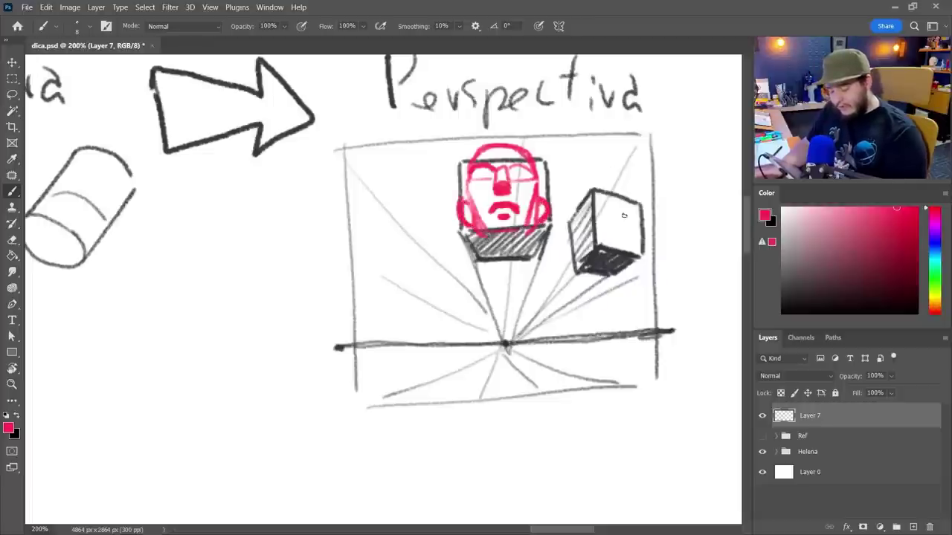
- Sketch a smaller crimson head turned to follow the angle of the second box in the Perspectiva frame
mouse_move(605, 194)
mouse_down()
mouse_move(634, 209)
mouse_move(605, 208)
mouse_up()
mouse_move(620, 209)
mouse_down()
mouse_move(633, 214)
mouse_move(637, 250)
mouse_up()
drag(605, 221, 621, 256)
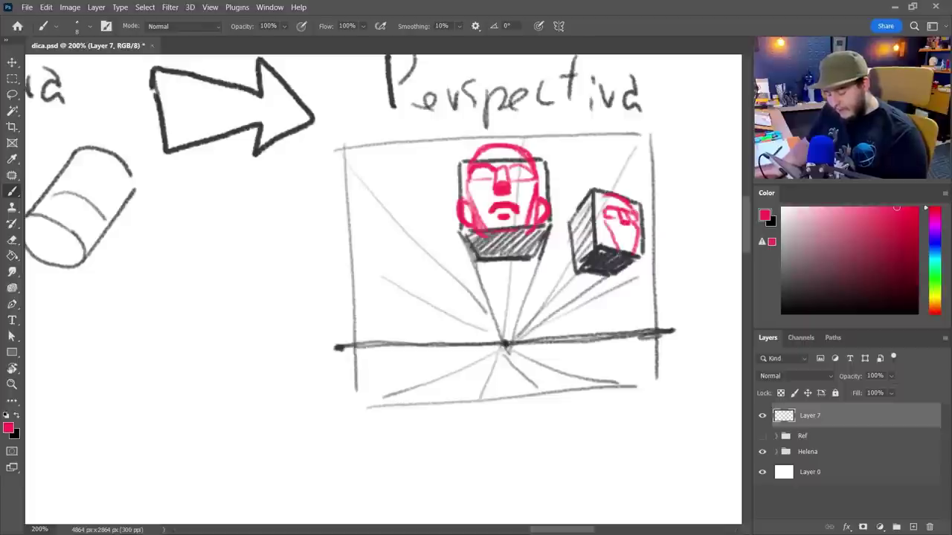
drag(587, 209, 595, 254)
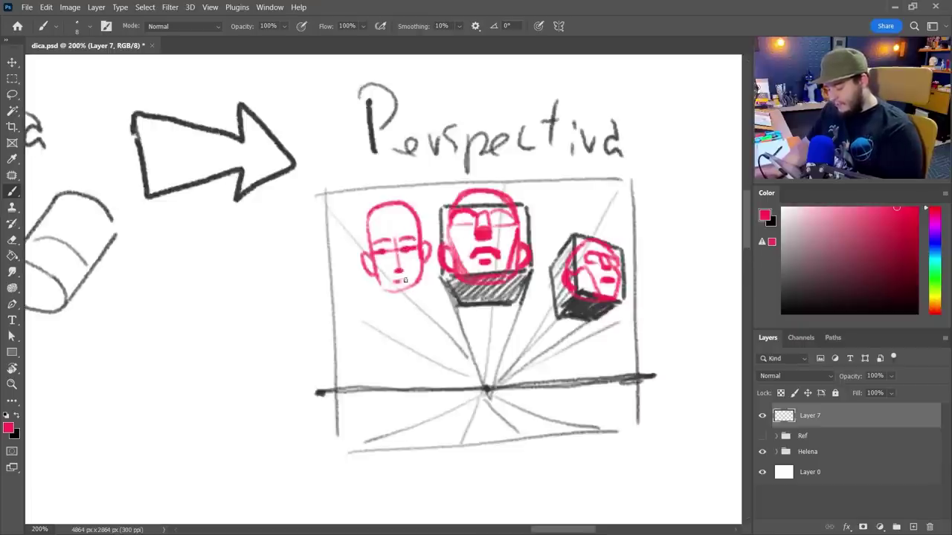
- Draw a plain front-facing crimson head beside the first boxed head, trimming and reshaping its crown and chin
mouse_move(373, 275)
mouse_down()
mouse_move(410, 296)
mouse_move(422, 262)
mouse_up()
key(e)
mouse_move(410, 204)
mouse_down()
mouse_move(372, 221)
mouse_move(408, 211)
mouse_up()
key(b)
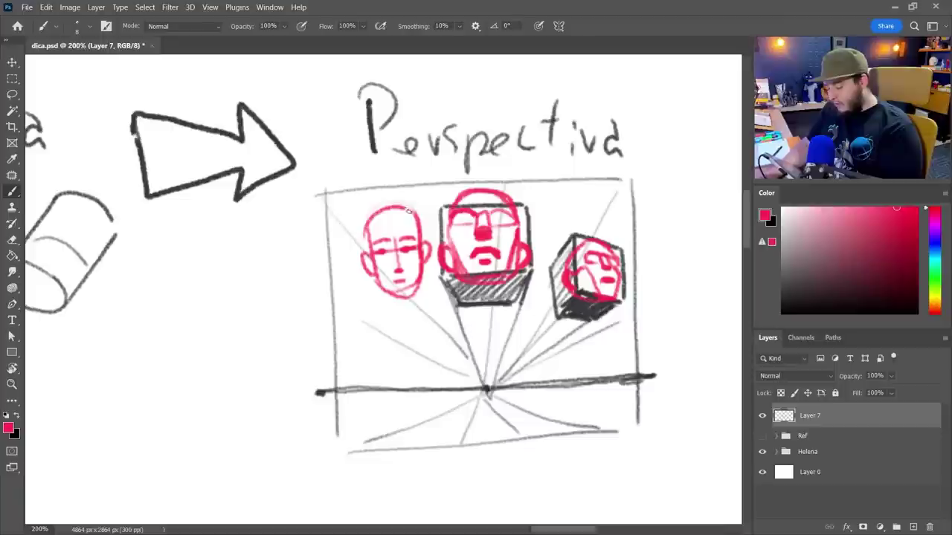
key(e)
mouse_move(409, 288)
mouse_down()
mouse_move(395, 297)
mouse_move(407, 296)
mouse_up()
key(b)
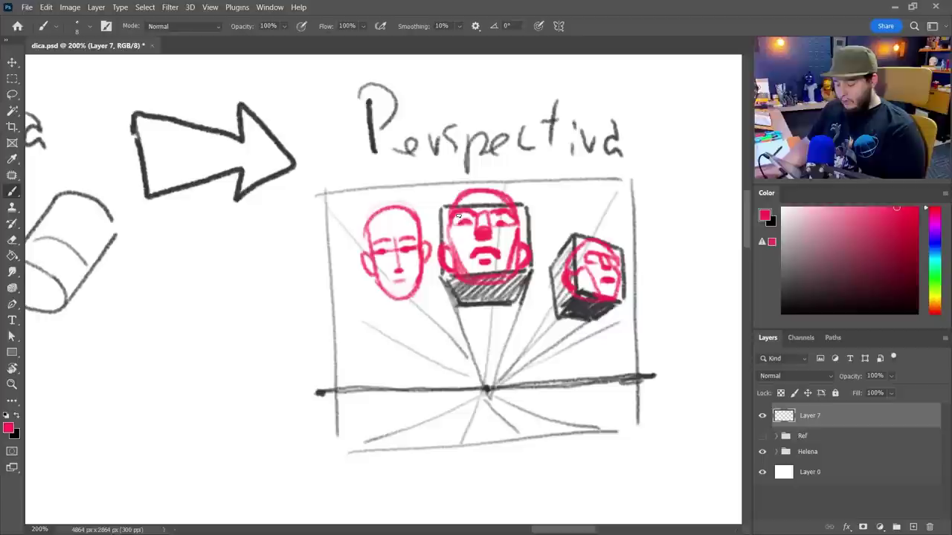
- Draw a curved crimson arrow from the cylinder sketch to the Perspectiva frame
mouse_move(604, 77)
mouse_down()
mouse_move(423, 68)
mouse_move(562, 196)
mouse_move(655, 119)
mouse_up()
key(ctrl+z)
drag(378, 367, 568, 320)
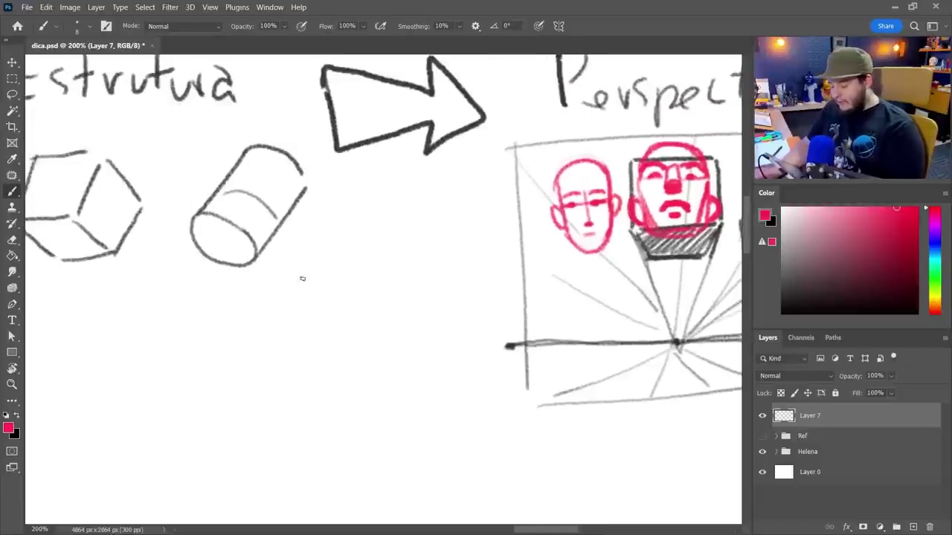
mouse_move(288, 231)
mouse_down()
mouse_move(344, 254)
mouse_move(523, 238)
mouse_move(508, 254)
mouse_up()
- Write "sólido" in crimson below the "3D" note
key(z)
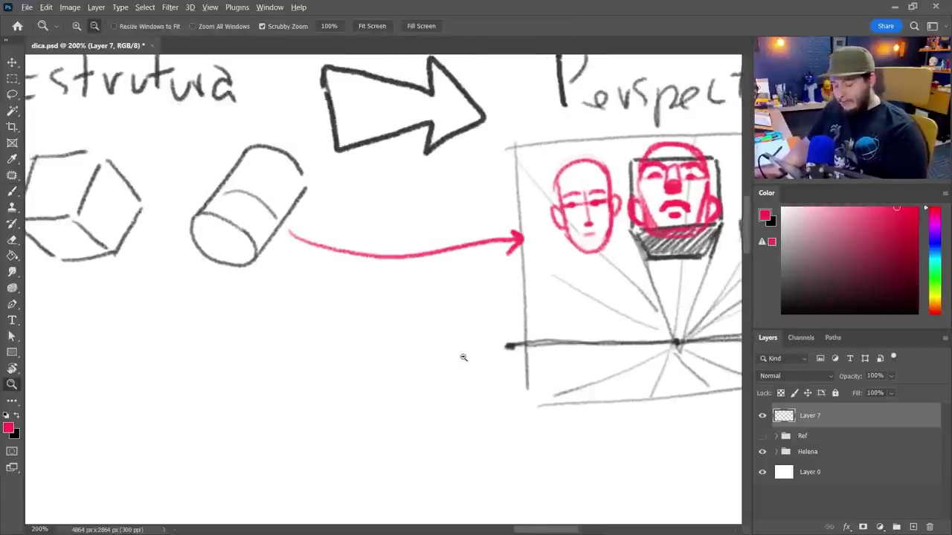
alt+click(465, 356)
drag(465, 382, 496, 362)
key(b)
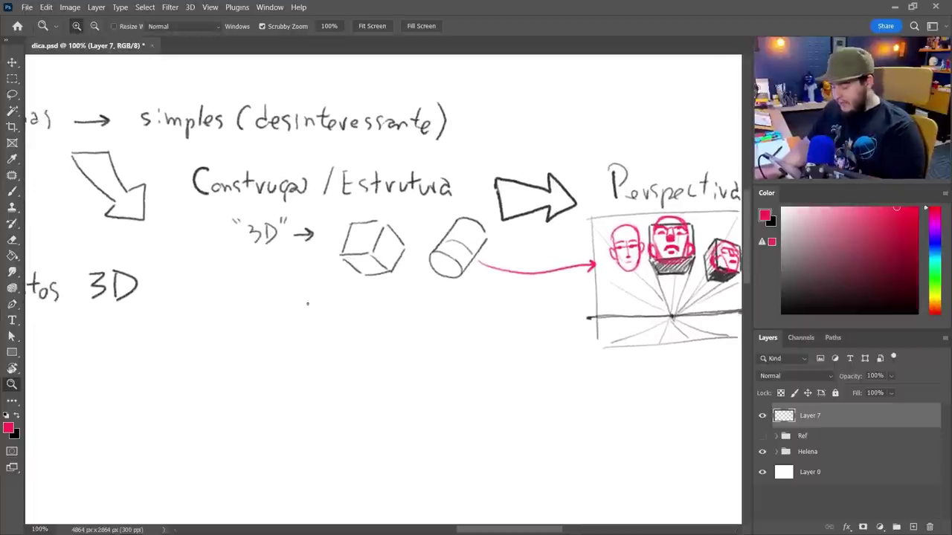
key(b)
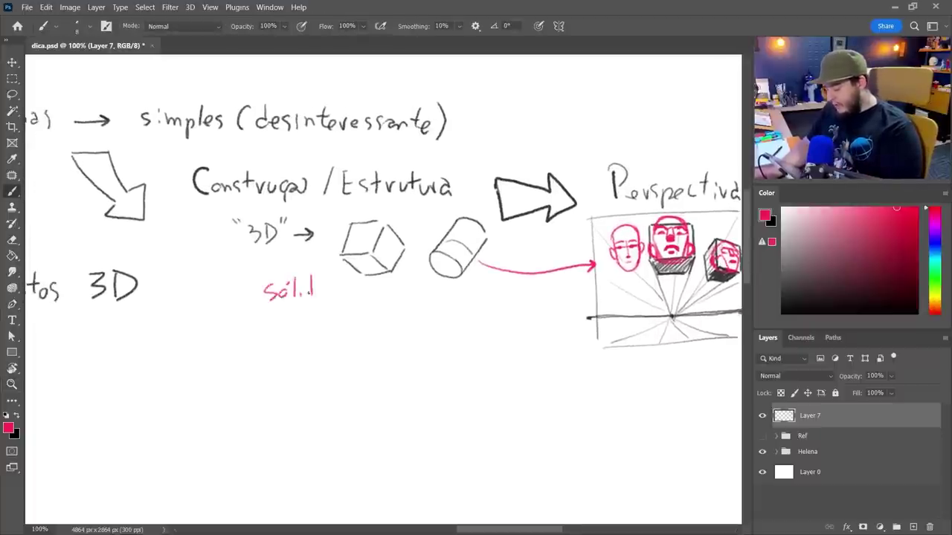
- Write "– plano" in crimson under "sólido" and enclose it in a rounded outline
drag(363, 351, 392, 359)
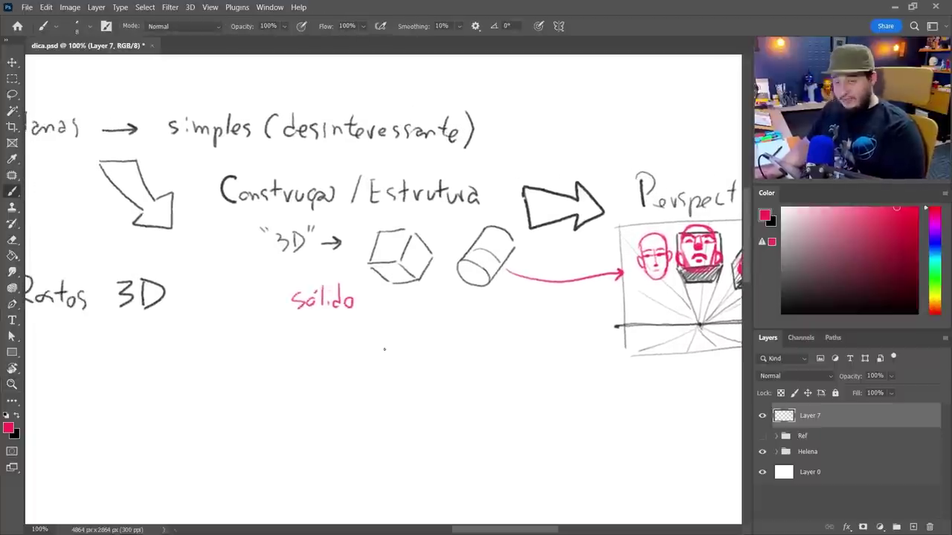
key(ctrl+z)
key(ctrl+z)
key(ctrl+z)
mouse_move(378, 317)
mouse_down()
mouse_move(385, 304)
mouse_move(353, 298)
mouse_move(374, 324)
mouse_move(414, 325)
mouse_up()
mouse_move(421, 333)
mouse_down()
mouse_move(403, 303)
mouse_move(355, 301)
mouse_move(341, 328)
mouse_move(411, 338)
mouse_up()
drag(622, 340, 445, 345)
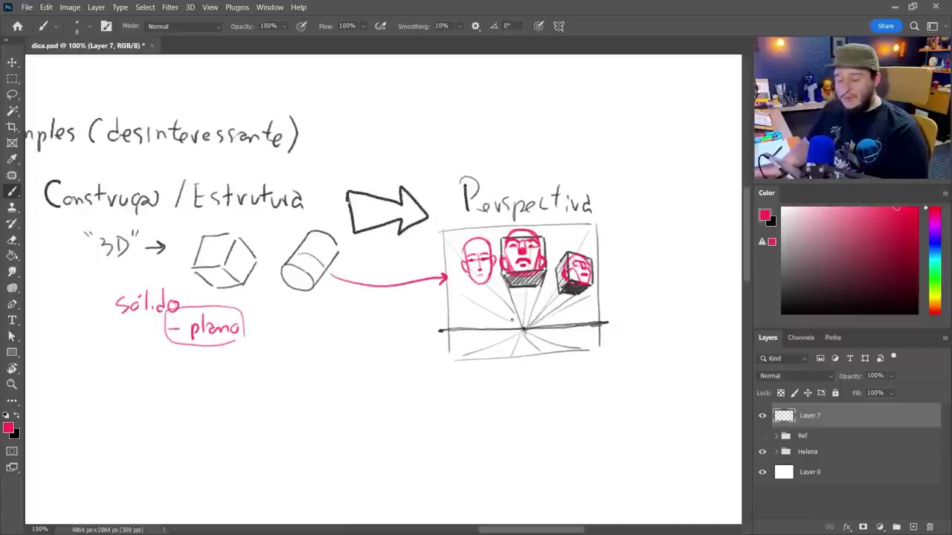
scroll(512, 320, left, 10)
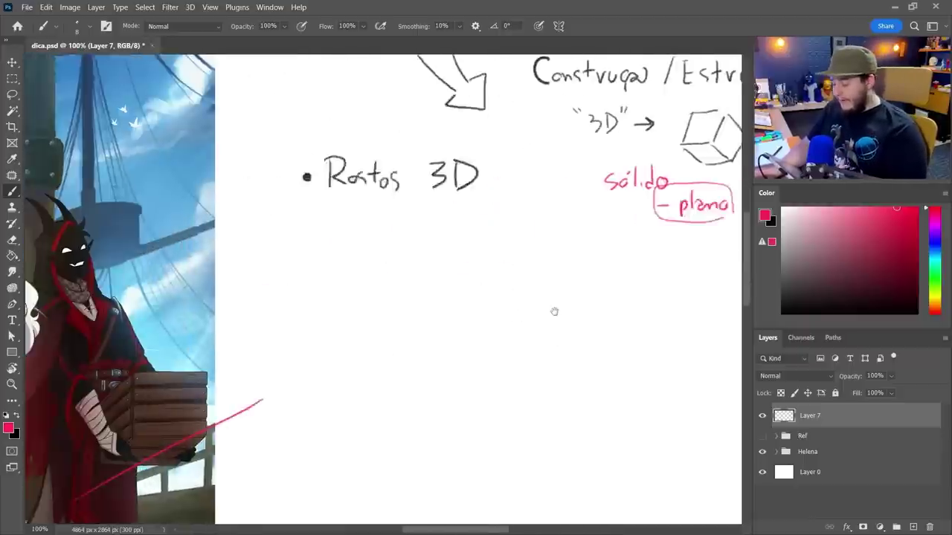
drag(385, 415, 491, 320)
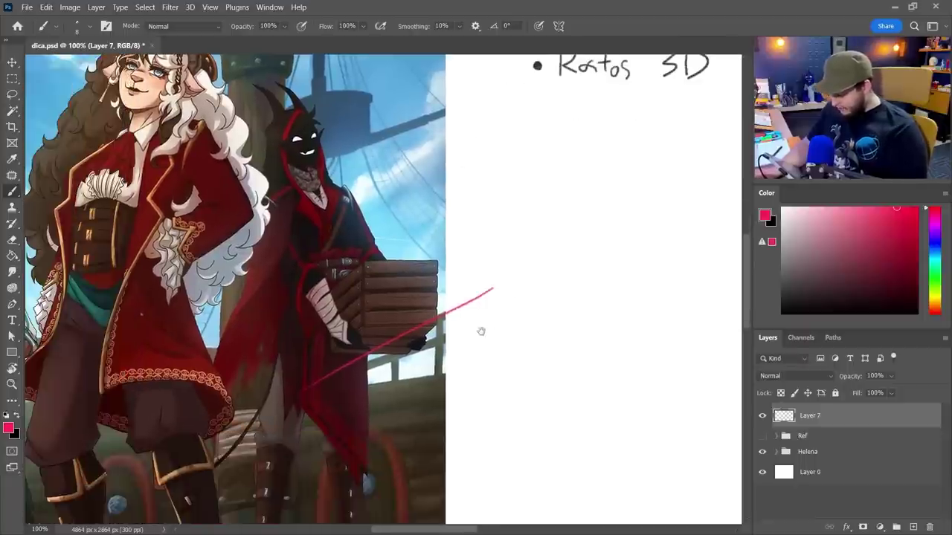
key(e)
drag(374, 351, 289, 401)
key(ctrl+z)
- Add a new layer above the annotations and choose the Fofão brush for painting near the teal-haired crewman
drag(488, 339, 480, 339)
alt+click(480, 339)
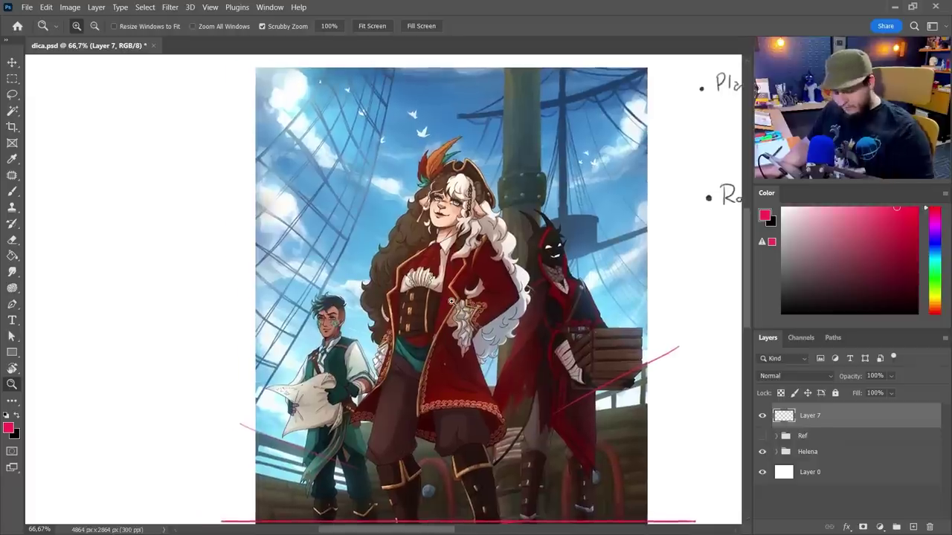
drag(496, 320, 513, 290)
click(388, 271)
drag(389, 281, 402, 269)
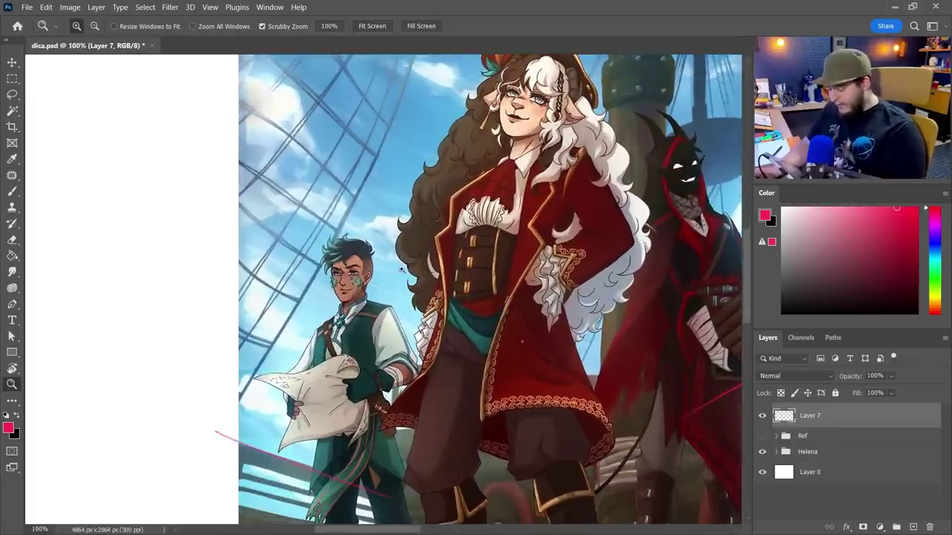
click(12, 79)
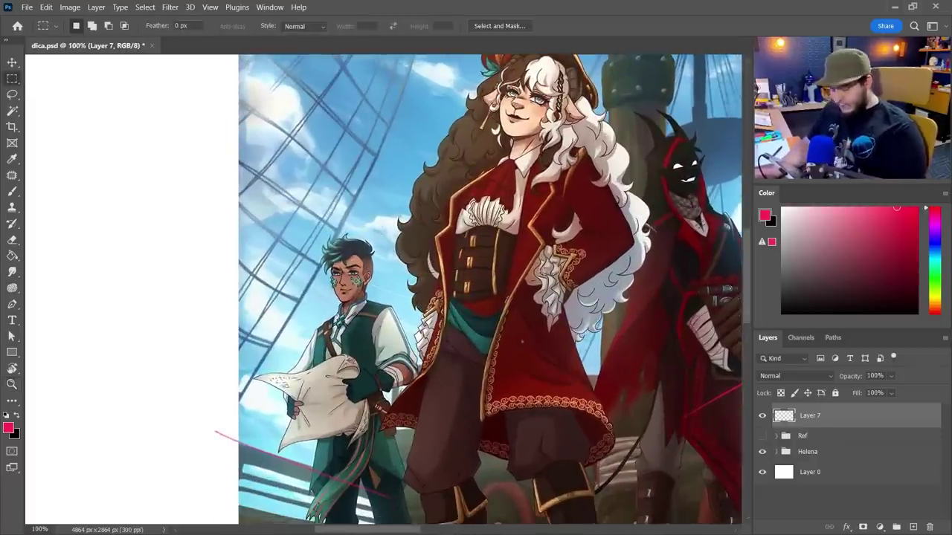
click(913, 527)
key(b)
right_click(552, 425)
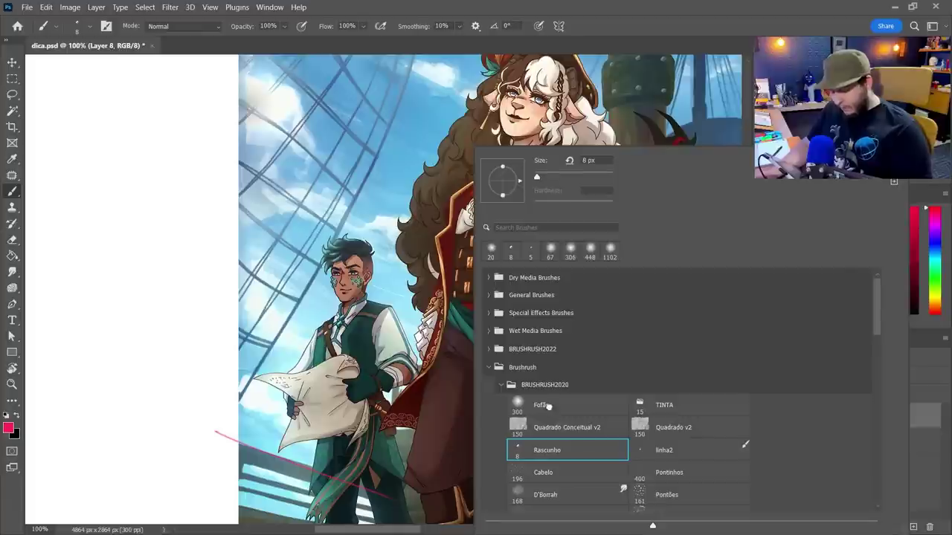
click(548, 406)
click(611, 27)
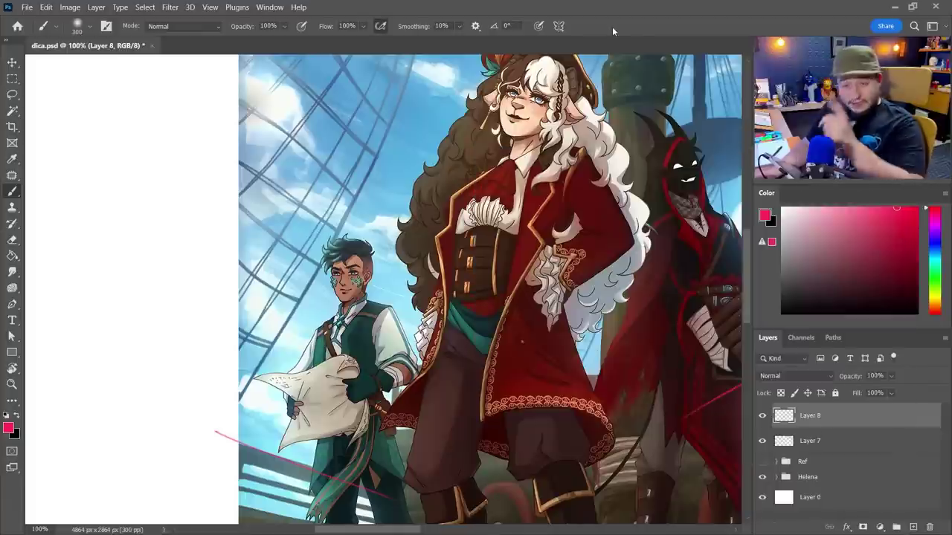
- Paint soft white patches with a 196 px brush over the sky beside the crewman and beside the captain's head
alt+click(201, 305)
right_click(388, 256)
drag(513, 177, 507, 177)
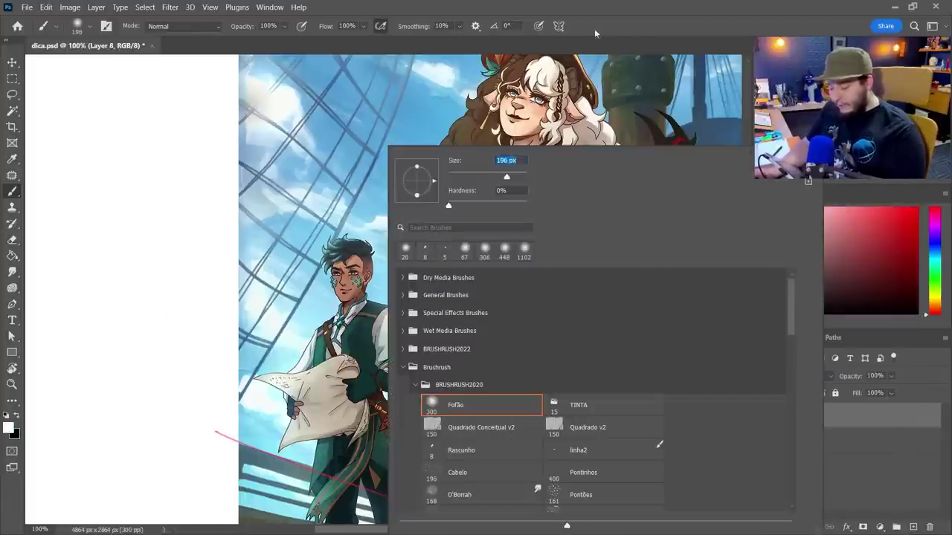
click(594, 33)
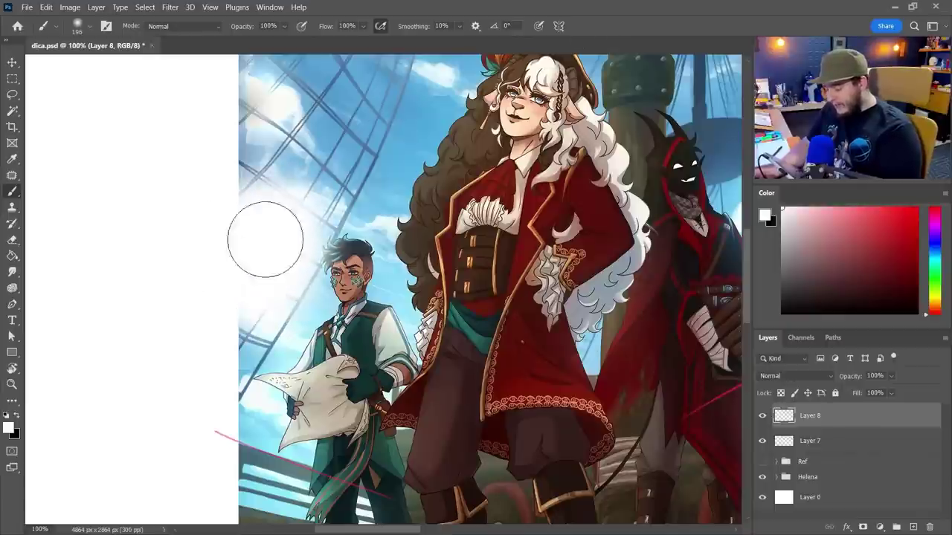
drag(266, 239, 227, 293)
mouse_move(383, 159)
mouse_down()
mouse_move(393, 124)
mouse_move(407, 199)
mouse_up()
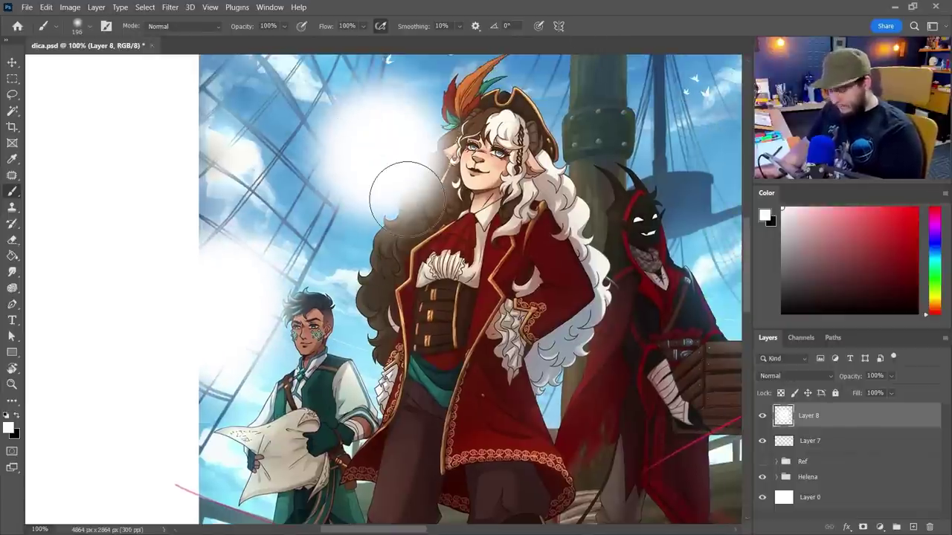
- Add another new layer and set up the Rascunho brush at 5 px with a dark blue-grey colour
click(913, 528)
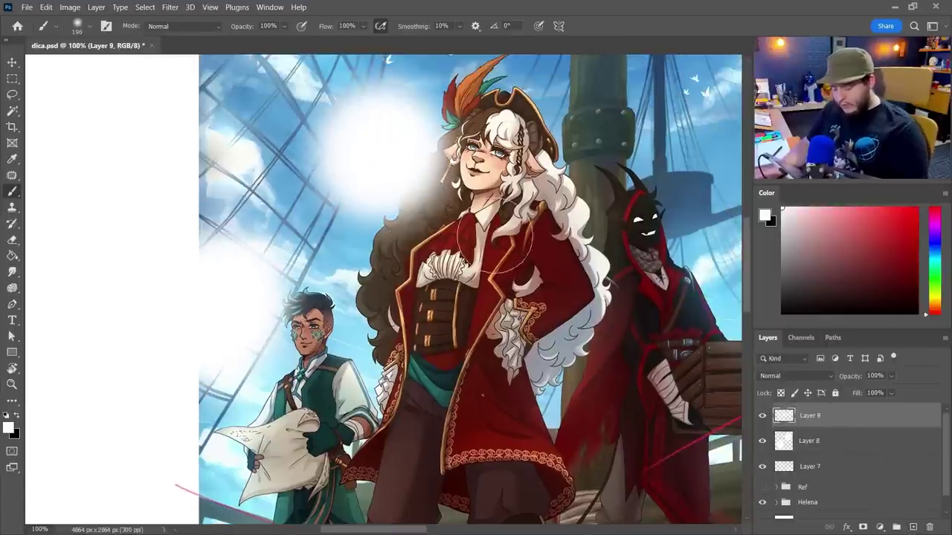
right_click(505, 245)
click(581, 450)
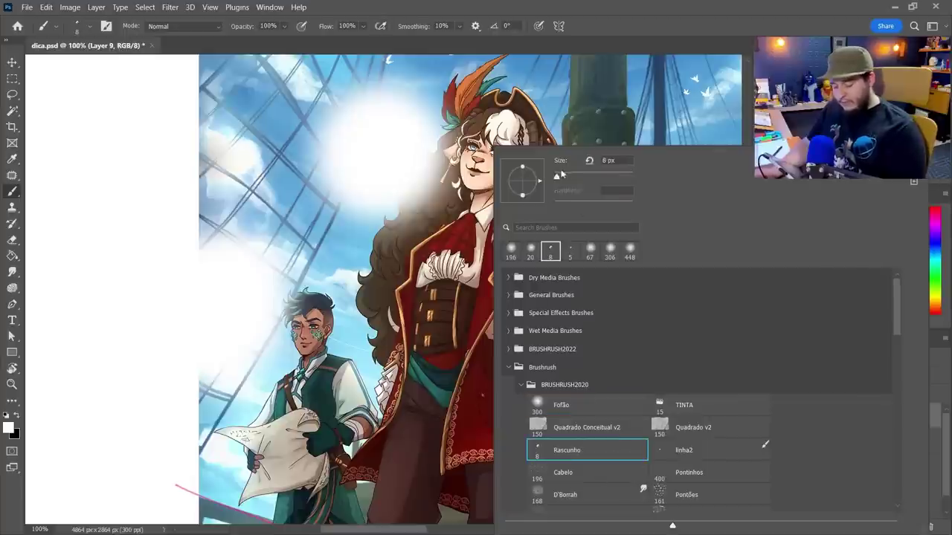
drag(618, 158, 541, 172)
text(5)
key(Return)
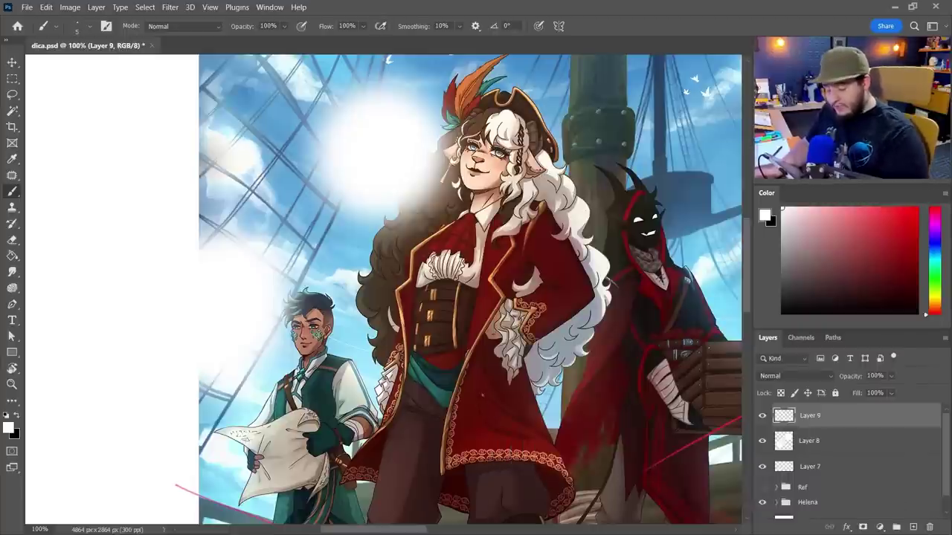
click(928, 240)
click(828, 287)
- Sketch a three-quarter head seen from below beside the crewman, with the cranium, brow arc, side planes, nose and mouth
drag(309, 337, 420, 255)
key(z)
click(431, 376)
alt+click(447, 375)
alt+click(449, 376)
click(420, 255)
click(422, 267)
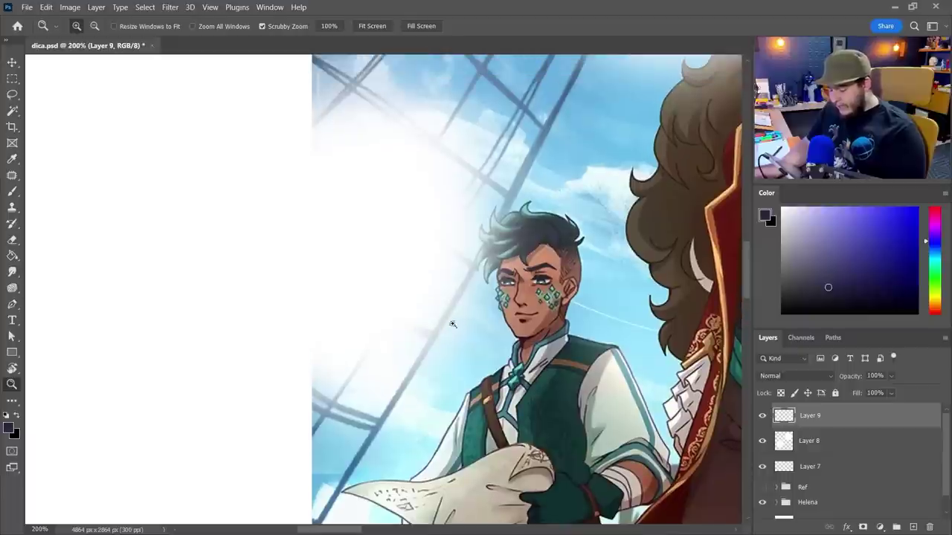
key(b)
mouse_move(336, 214)
mouse_down()
mouse_move(386, 182)
mouse_move(364, 186)
mouse_move(440, 245)
mouse_up()
key(ctrl+z)
drag(386, 186, 387, 292)
drag(329, 213, 338, 306)
mouse_move(420, 210)
mouse_down()
mouse_move(420, 264)
mouse_move(376, 301)
mouse_up()
mouse_move(440, 246)
mouse_down()
mouse_move(406, 281)
mouse_move(425, 234)
mouse_move(347, 217)
mouse_move(327, 260)
mouse_move(358, 251)
mouse_move(372, 261)
mouse_move(343, 269)
mouse_up()
key(ctrl+z)
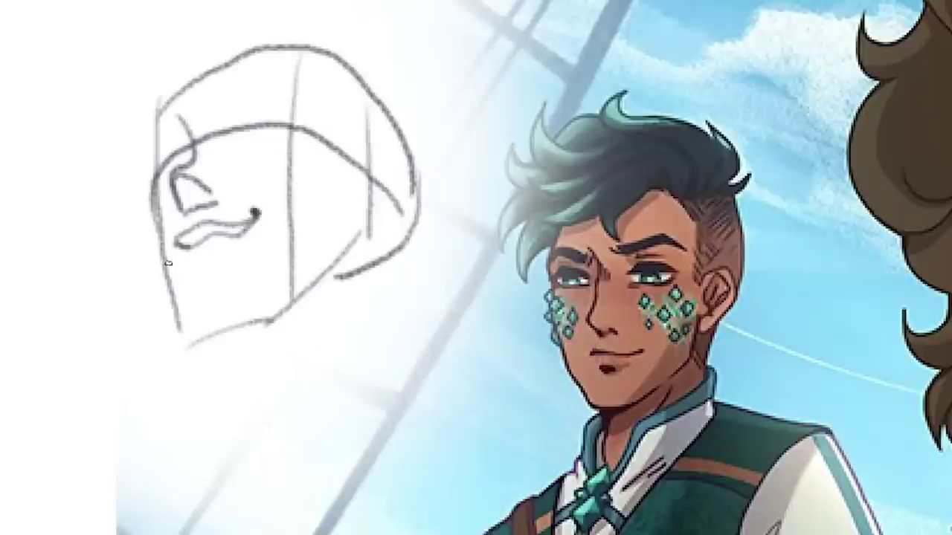
- Close the underside of the jaw and add a neck with a curved base to the head sketch
drag(380, 302, 390, 304)
mouse_move(374, 300)
mouse_down()
mouse_move(406, 289)
mouse_move(372, 327)
mouse_move(376, 343)
mouse_up()
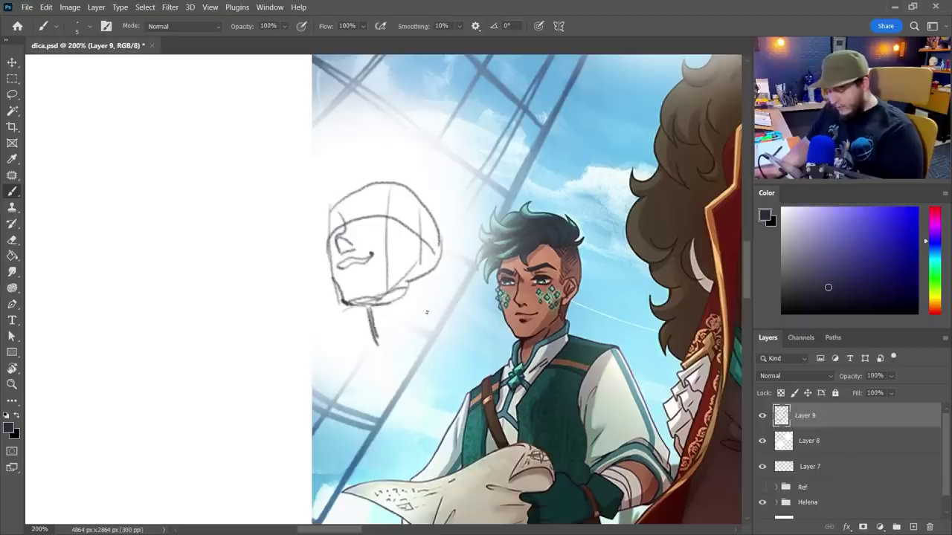
drag(421, 274, 430, 316)
drag(375, 344, 422, 314)
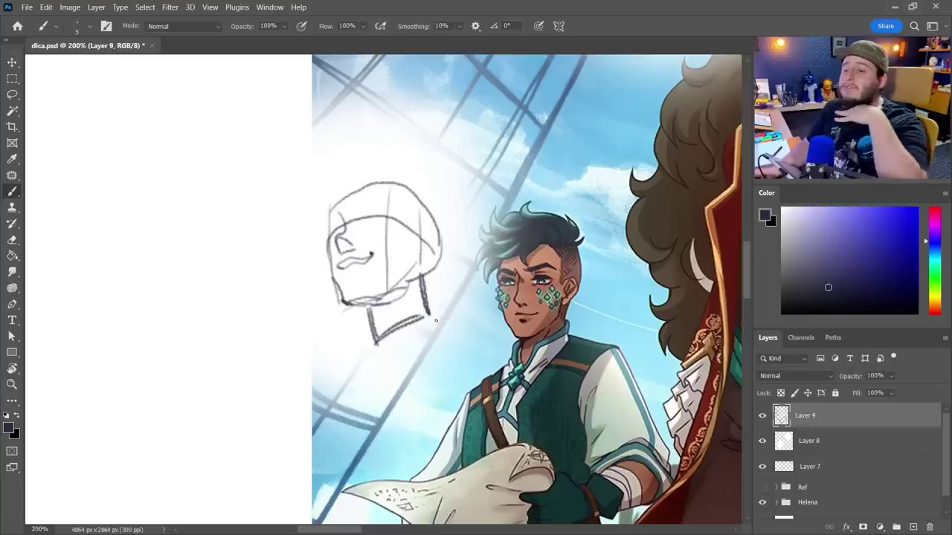
key(e)
drag(369, 309, 375, 343)
key(b)
drag(352, 302, 363, 342)
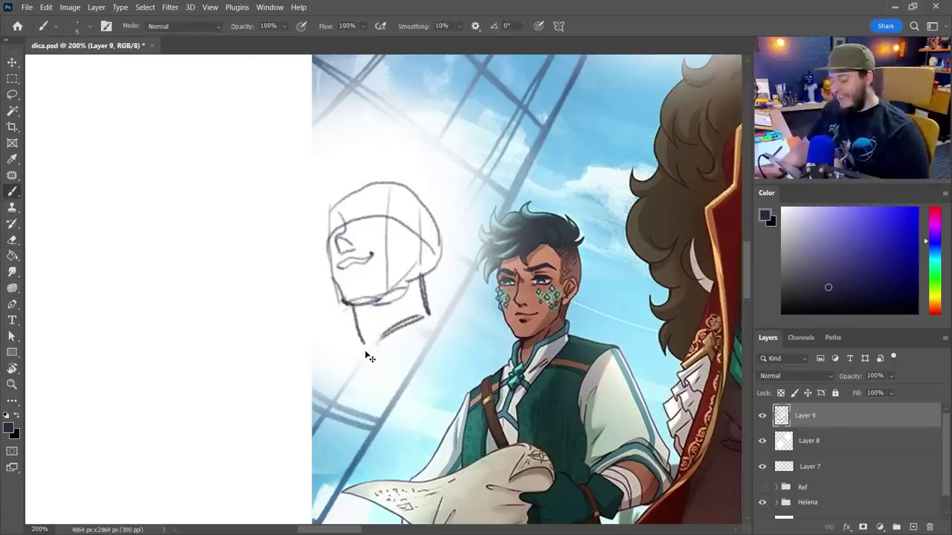
key(ctrl+z)
key(ctrl+z)
- Draw an ear behind the sketch's jaw and mark horizontal guides across the crewman's face at hairline, eyes, nose and chin
mouse_move(423, 244)
mouse_down()
mouse_move(426, 273)
mouse_move(414, 277)
mouse_move(430, 277)
mouse_move(415, 277)
mouse_up()
key(ctrl+z)
mouse_move(427, 243)
mouse_down()
mouse_move(439, 277)
mouse_move(425, 269)
mouse_move(587, 281)
mouse_up()
drag(488, 306, 588, 303)
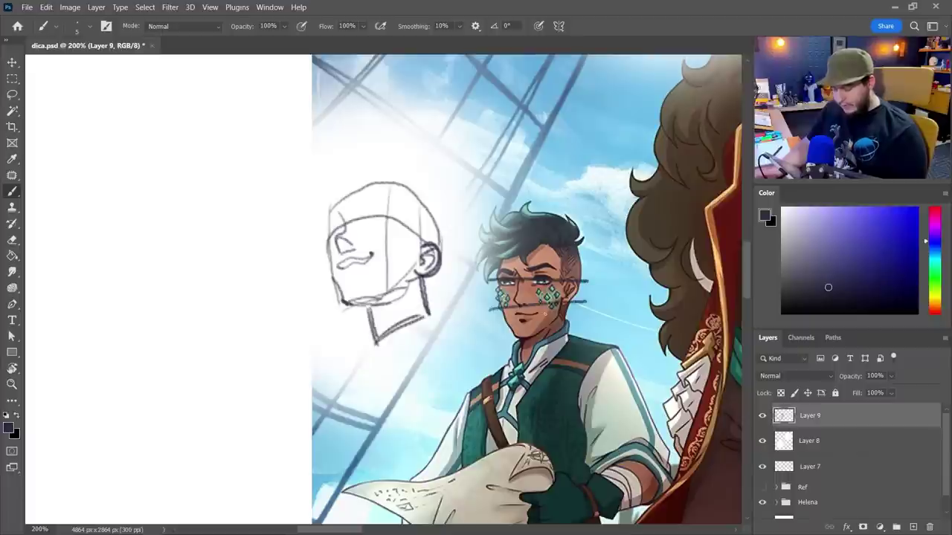
drag(488, 336, 568, 339)
drag(481, 254, 579, 257)
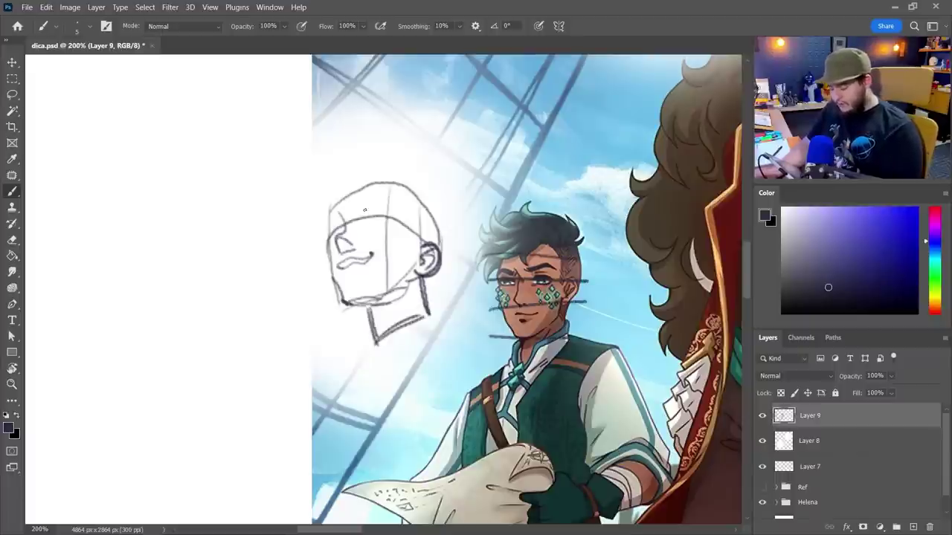
- Draw thick eyebrows and dark eyes along the brow arc of the head sketch and darken the nose
drag(372, 209, 387, 207)
drag(344, 220, 327, 230)
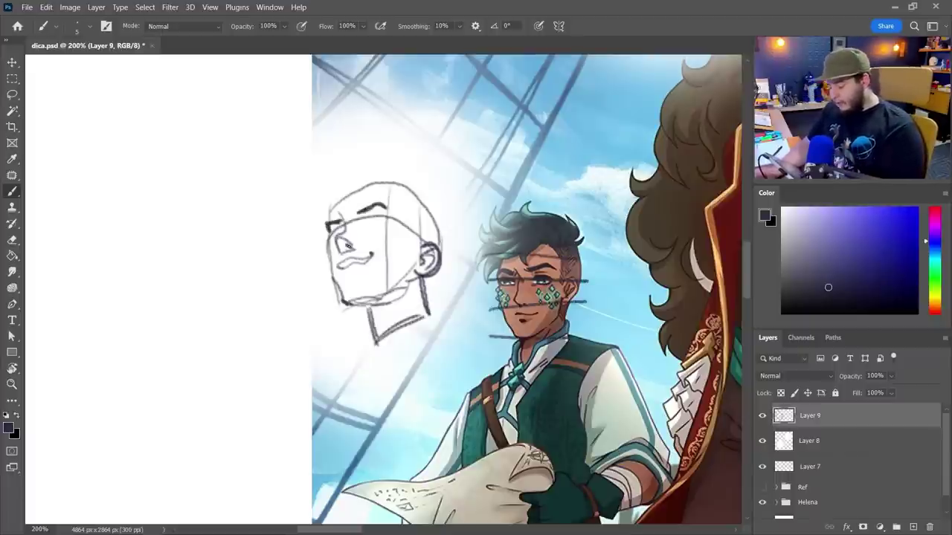
drag(339, 240, 336, 249)
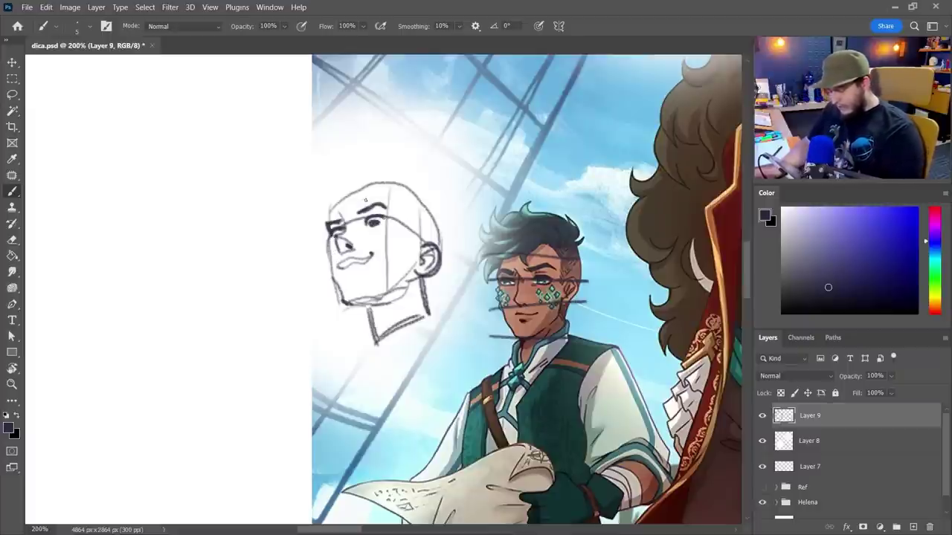
- Add swept-up hair with a hatched shaved side, and strengthen the nose and lower lip of the head sketch
drag(392, 183, 417, 250)
mouse_move(400, 204)
mouse_down()
mouse_move(420, 249)
mouse_move(425, 231)
mouse_move(394, 150)
mouse_move(296, 217)
mouse_up()
mouse_move(341, 185)
mouse_down()
mouse_move(300, 225)
mouse_move(294, 211)
mouse_up()
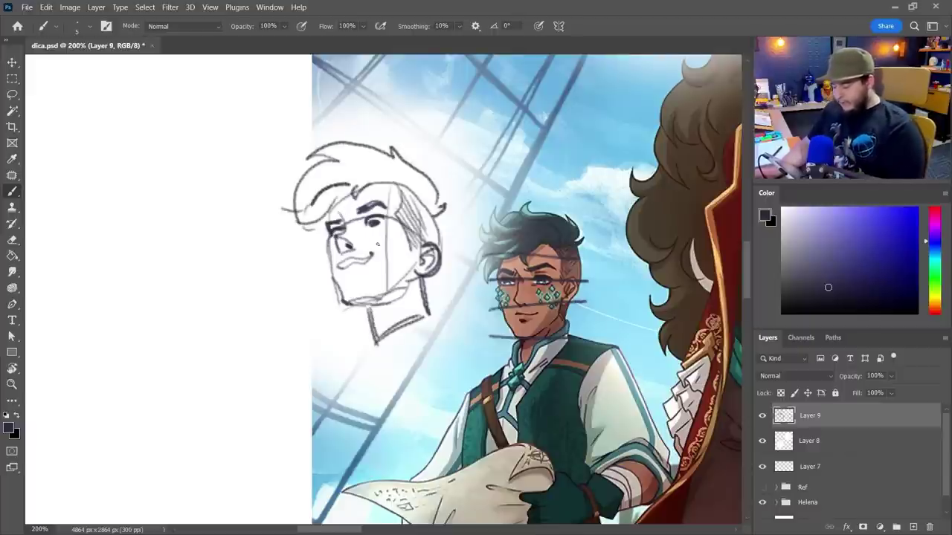
drag(339, 238, 353, 249)
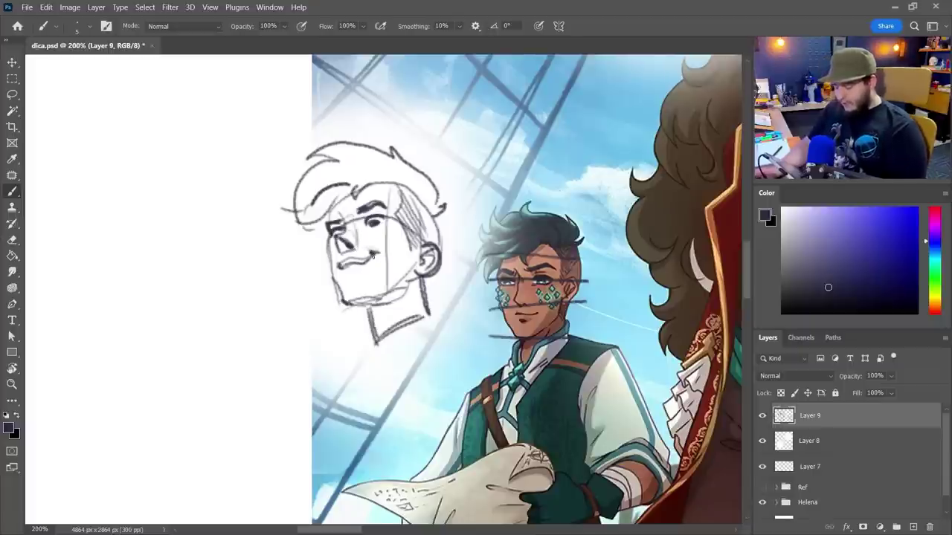
drag(351, 275, 358, 279)
- Sketch sloping shoulder lines on both sides of the neck below the crewman's head sketch
key(z)
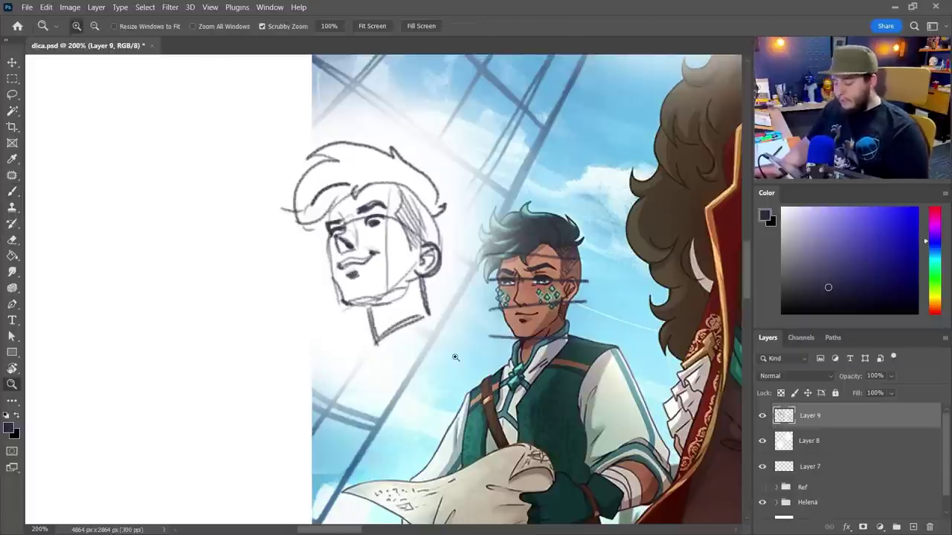
alt+click(455, 358)
mouse_move(511, 447)
mouse_down()
mouse_move(432, 427)
mouse_move(495, 324)
mouse_up()
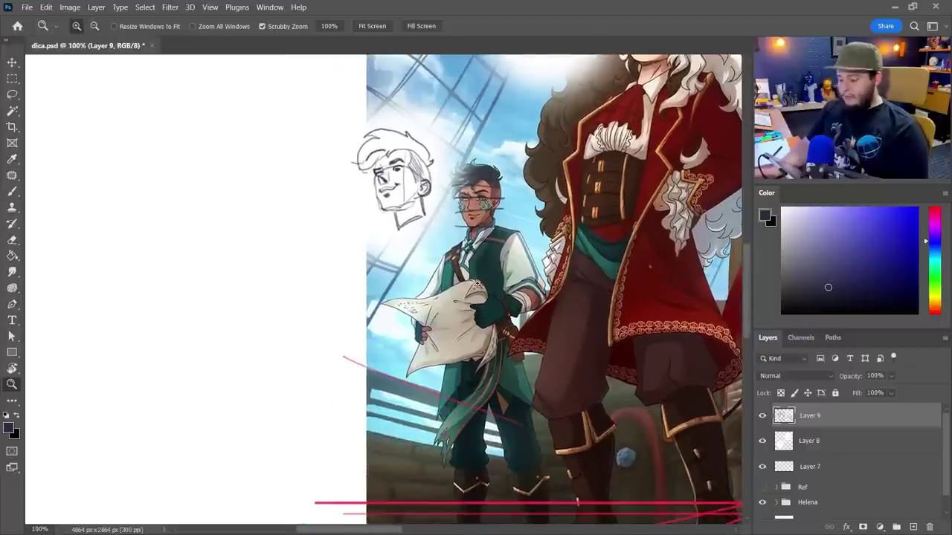
key(b)
drag(403, 224, 445, 213)
mouse_move(399, 227)
mouse_down()
mouse_move(358, 272)
mouse_move(410, 229)
mouse_move(377, 258)
mouse_up()
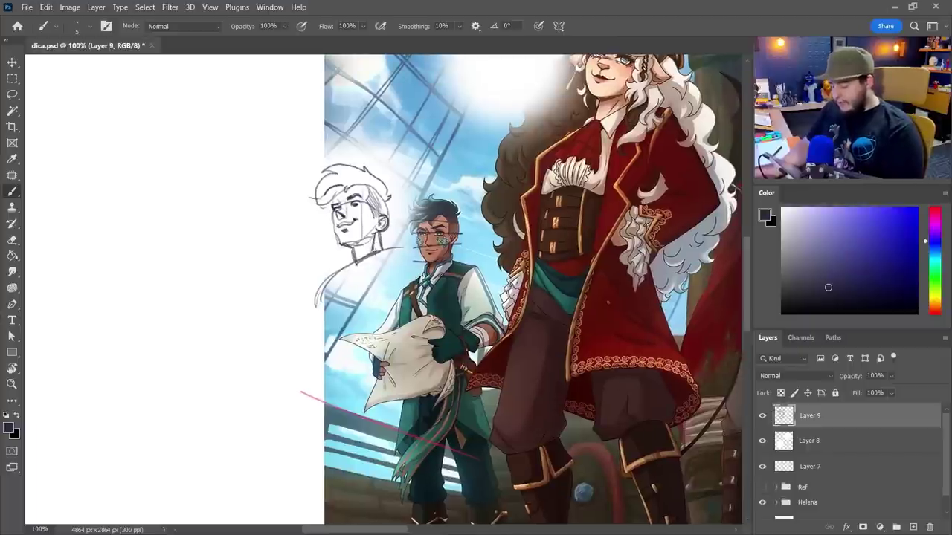
- Add a new layer above the head sketch and switch the brush colour to bright crimson pink
key(z)
click(409, 287)
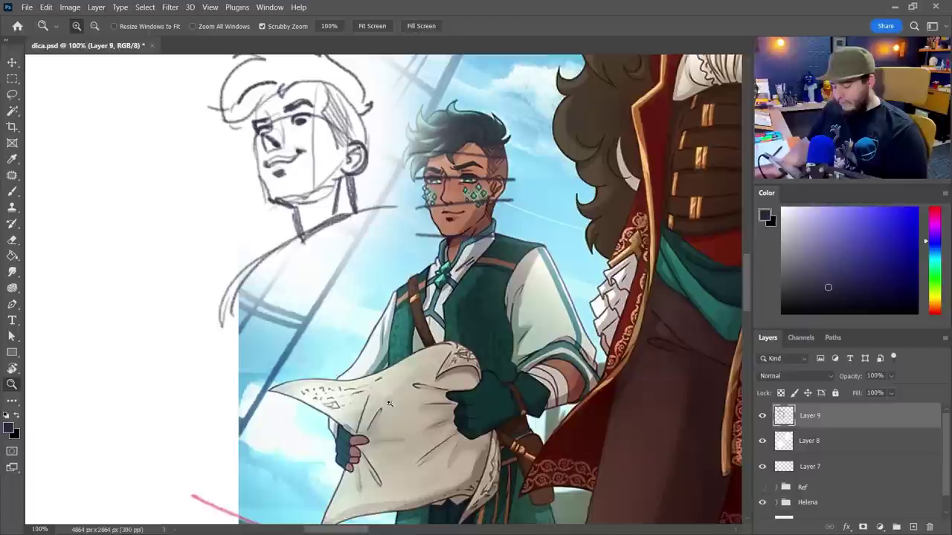
drag(411, 290, 428, 344)
drag(934, 225, 935, 208)
drag(895, 215, 894, 209)
click(913, 527)
key(b)
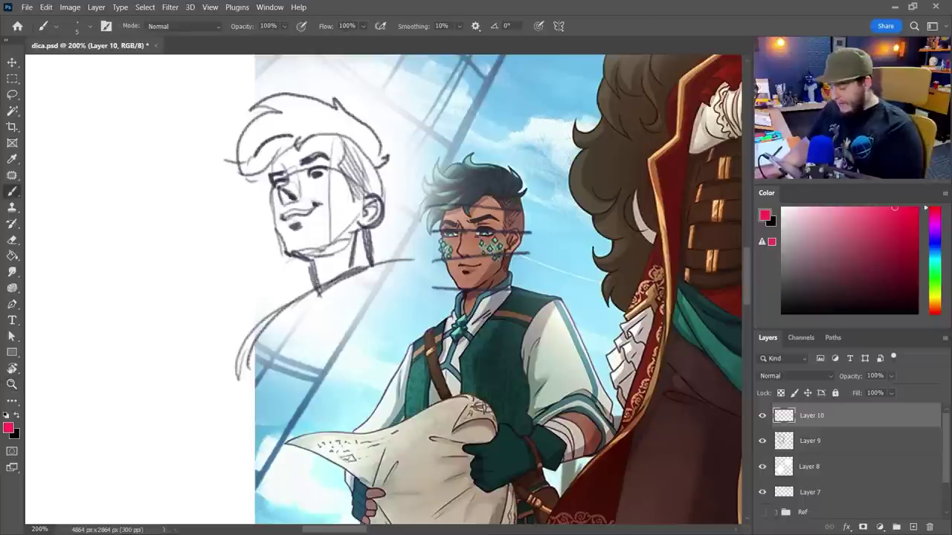
- Outline the neck as a cylinder over the sketch in crimson pink and tidy its lower ellipse with the eraser
mouse_move(310, 254)
mouse_down()
mouse_move(321, 296)
mouse_move(351, 242)
mouse_move(362, 245)
mouse_move(376, 276)
mouse_move(318, 300)
mouse_up()
drag(321, 299, 377, 282)
drag(365, 242, 310, 257)
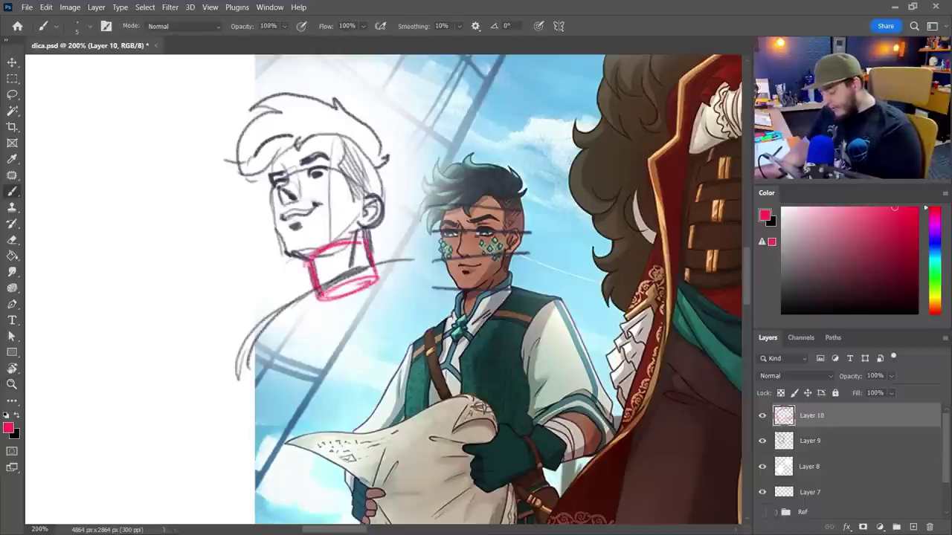
key(e)
mouse_move(357, 292)
mouse_down()
mouse_move(374, 279)
mouse_move(324, 298)
mouse_up()
key(b)
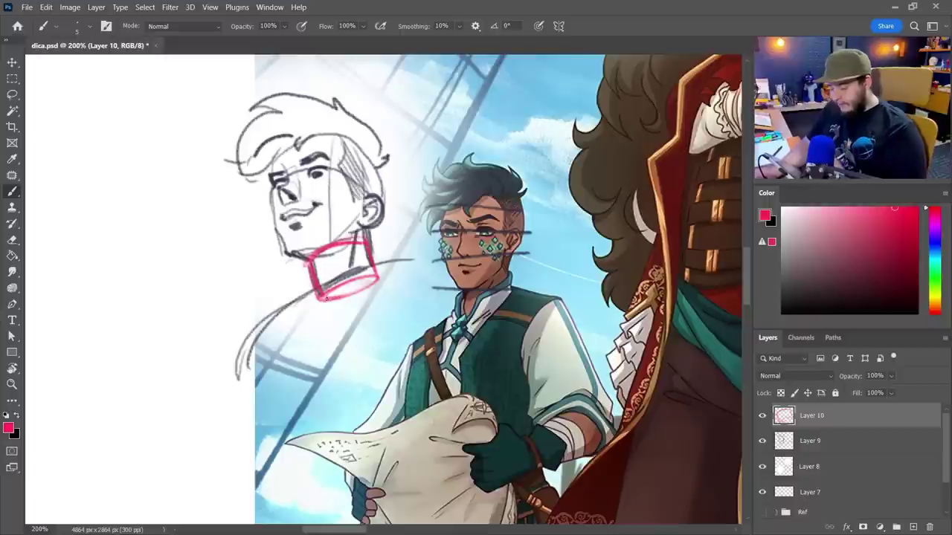
- Draw a crimson-pink box around the head sketch, showing its front, side and underside planes
mouse_move(328, 135)
mouse_down()
mouse_move(332, 249)
mouse_move(266, 168)
mouse_move(276, 262)
mouse_up()
drag(281, 260, 333, 240)
mouse_move(332, 135)
mouse_down()
mouse_move(384, 158)
mouse_move(381, 237)
mouse_move(345, 246)
mouse_move(380, 245)
mouse_up()
drag(282, 263, 312, 269)
mouse_move(312, 268)
mouse_down()
mouse_move(366, 251)
mouse_move(355, 238)
mouse_up()
drag(313, 268, 367, 255)
drag(375, 152, 379, 212)
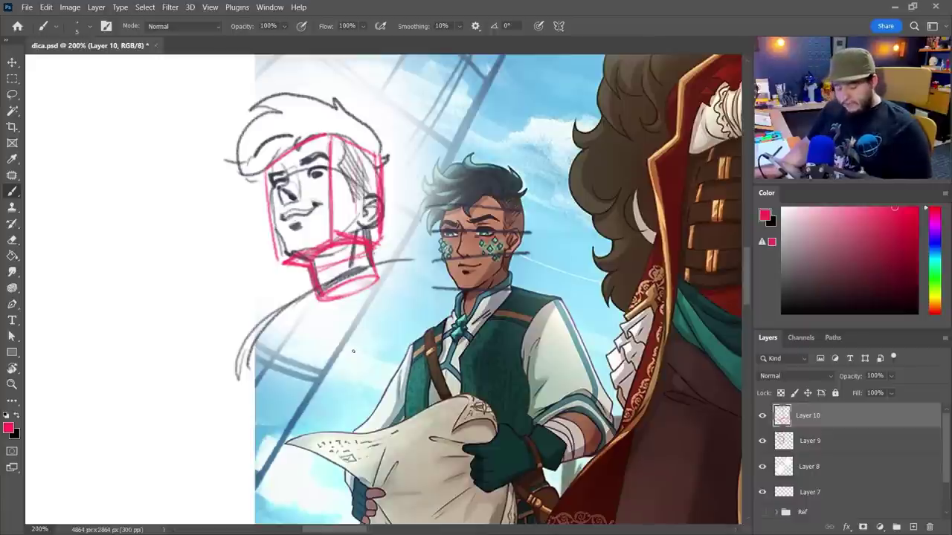
- Hide the crimson-pink construction layer and return to Layer 9 with a very dark blue colour
click(762, 417)
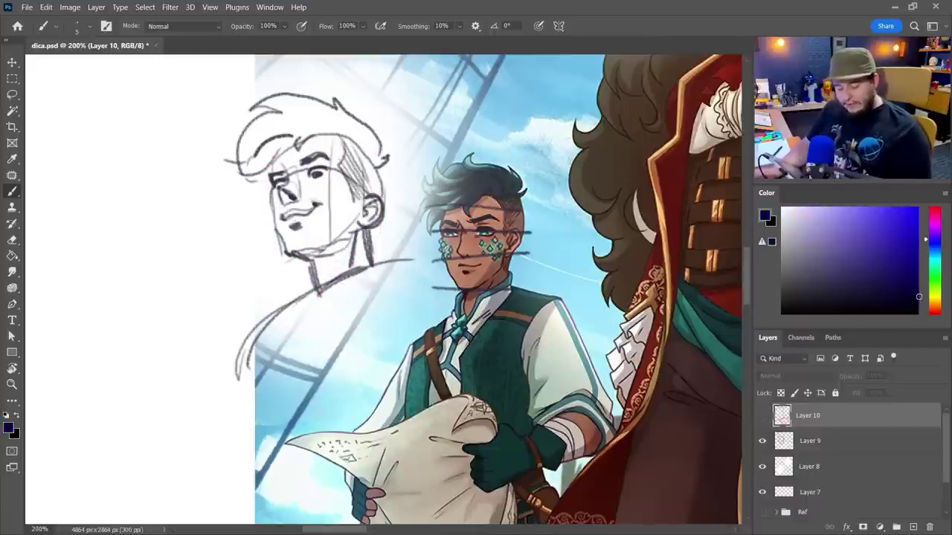
click(799, 443)
key(e)
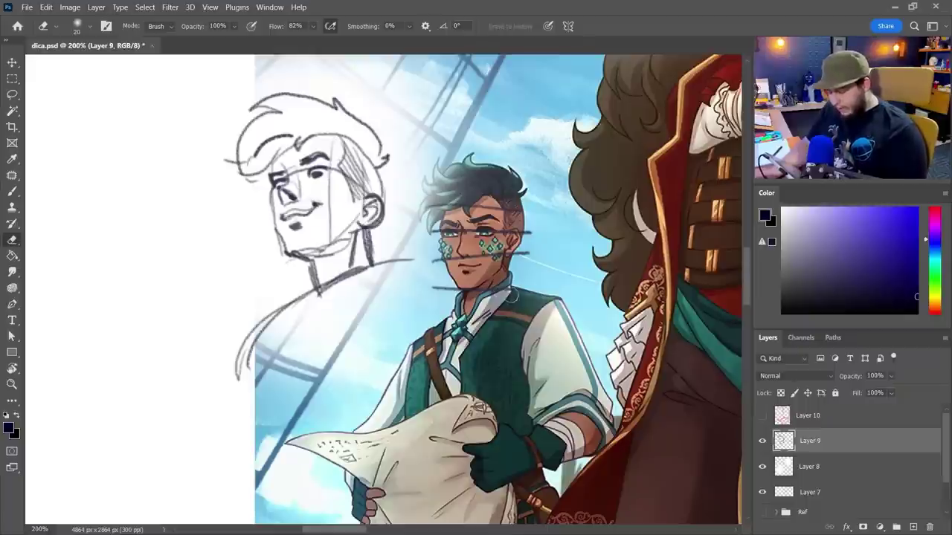
key(b)
mouse_move(529, 261)
mouse_down()
mouse_move(488, 301)
mouse_move(472, 300)
mouse_up()
key(ctrl+z)
key(ctrl+z)
key(ctrl+z)
- Erase the loose neck lines and draw a raised shirt collar with a knotted tie around the sketch's neck
key(e)
mouse_move(368, 249)
mouse_down()
mouse_move(299, 284)
mouse_move(376, 244)
mouse_up()
key(b)
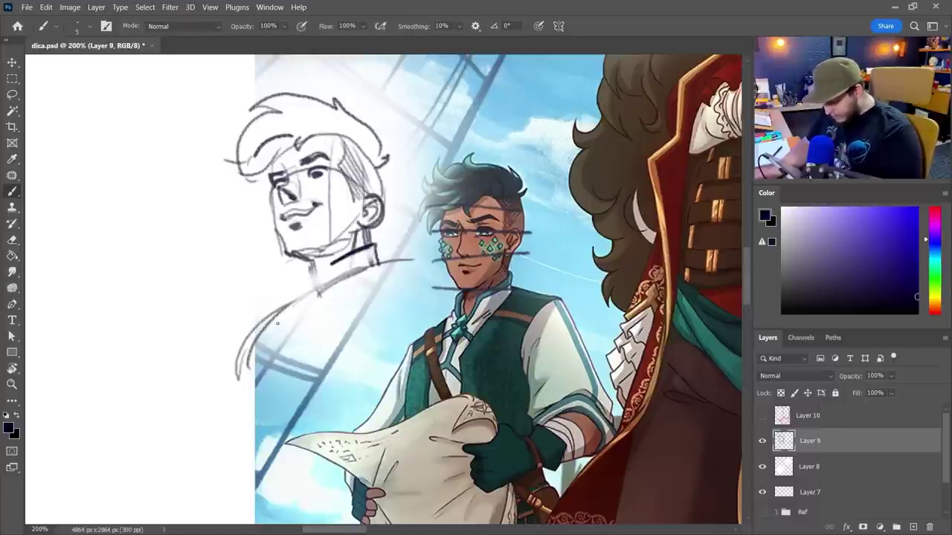
drag(306, 267, 321, 296)
mouse_move(336, 264)
mouse_down()
mouse_move(334, 293)
mouse_move(369, 269)
mouse_up()
drag(335, 296, 381, 263)
mouse_move(316, 302)
mouse_down()
mouse_move(339, 286)
mouse_move(316, 319)
mouse_move(324, 325)
mouse_up()
drag(315, 321, 307, 336)
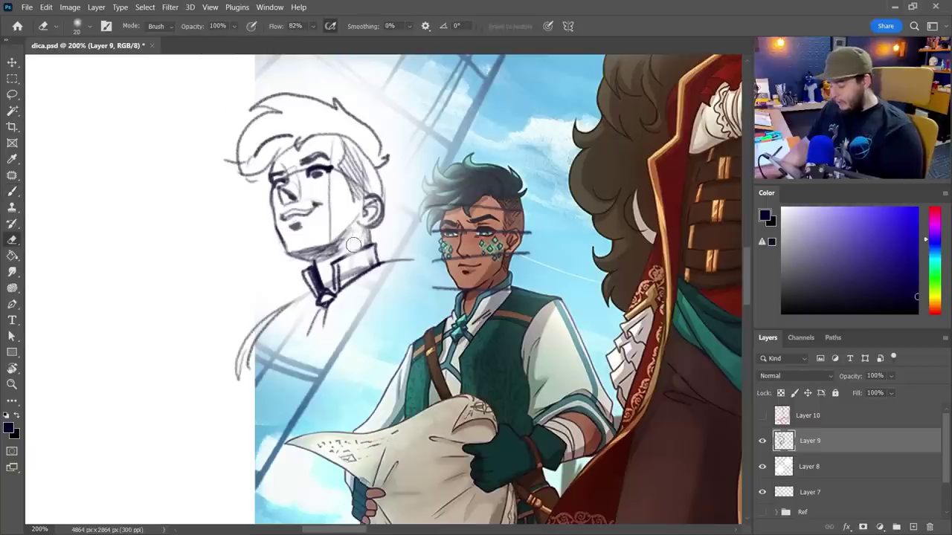
key(b)
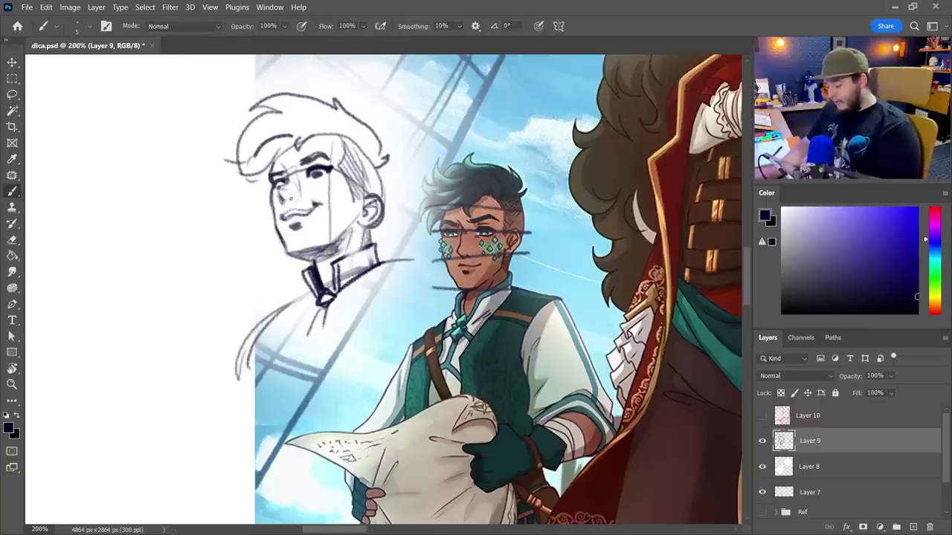
- Draw a curved vertical centre line on the white patch beside the captain's head
key(z)
mouse_move(494, 327)
mouse_down()
mouse_move(439, 330)
mouse_move(459, 385)
mouse_up()
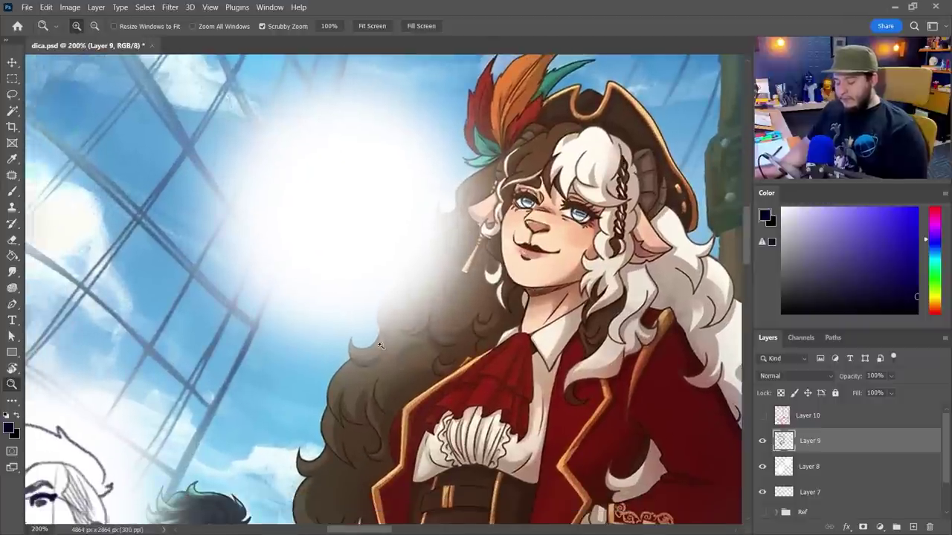
key(b)
drag(366, 134, 349, 260)
key(ctrl+z)
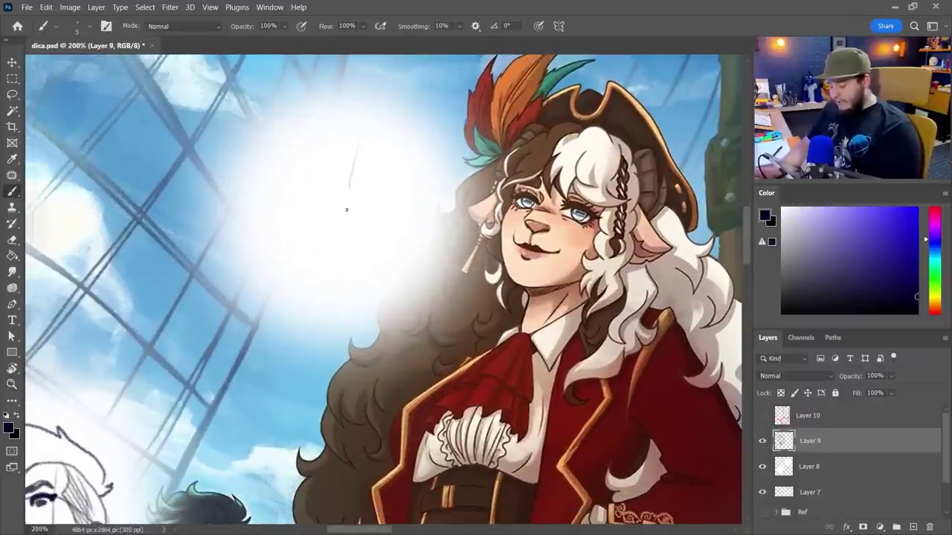
drag(348, 190, 346, 269)
drag(375, 128, 348, 212)
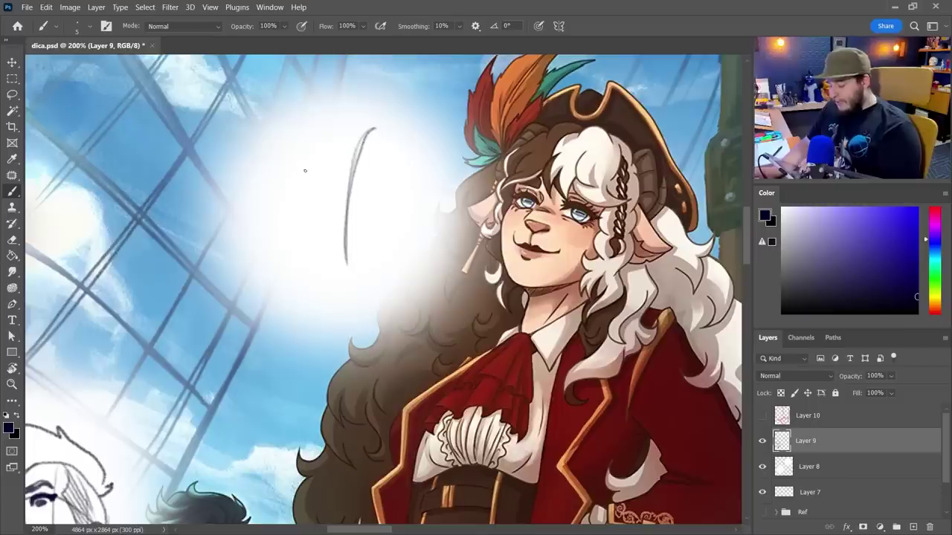
- Build an upward-tilted head around the centre line with a rounded cranium, brow arc, sides and curved chin underside
mouse_move(305, 167)
mouse_down()
mouse_move(353, 143)
mouse_move(395, 179)
mouse_move(311, 159)
mouse_move(366, 143)
mouse_move(403, 182)
mouse_up()
key(ctrl+z)
mouse_move(327, 145)
mouse_down()
mouse_move(380, 153)
mouse_move(410, 186)
mouse_move(383, 127)
mouse_move(322, 137)
mouse_move(306, 257)
mouse_move(301, 206)
mouse_move(317, 243)
mouse_up()
mouse_move(320, 243)
mouse_down()
mouse_move(354, 253)
mouse_move(401, 231)
mouse_up()
drag(419, 176, 402, 231)
mouse_move(395, 235)
mouse_down()
mouse_move(349, 222)
mouse_move(307, 229)
mouse_up()
mouse_move(301, 196)
mouse_down()
mouse_move(305, 229)
mouse_move(392, 236)
mouse_move(420, 180)
mouse_up()
drag(384, 232, 311, 238)
drag(308, 185, 308, 238)
mouse_move(301, 196)
mouse_down()
mouse_move(306, 238)
mouse_move(398, 230)
mouse_up()
mouse_move(409, 211)
mouse_down()
mouse_move(394, 239)
mouse_move(306, 238)
mouse_up()
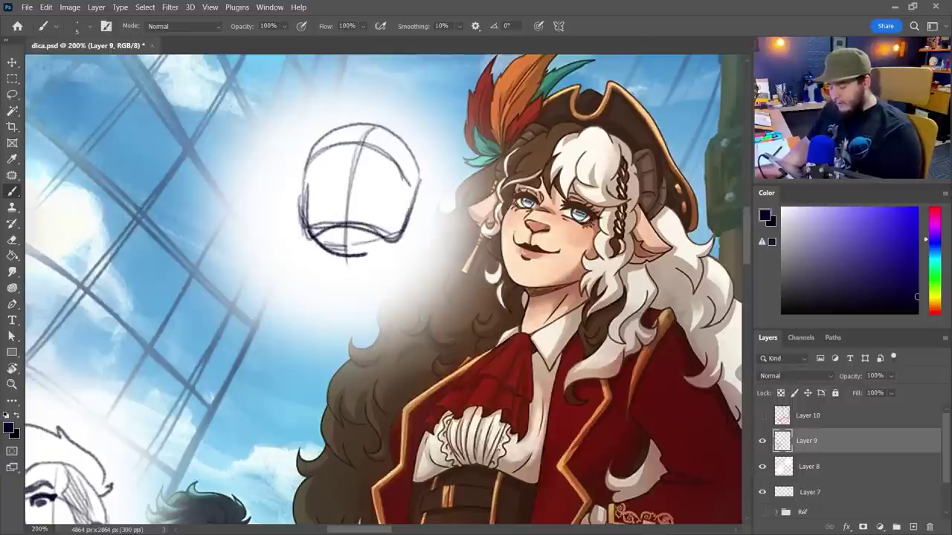
- Draw the neck and an open pointed shirt collar beneath the captain's head sketch
mouse_move(405, 230)
mouse_down()
mouse_move(358, 245)
mouse_move(322, 289)
mouse_up()
drag(386, 242, 389, 289)
mouse_move(318, 248)
mouse_down()
mouse_move(324, 296)
mouse_move(320, 286)
mouse_move(340, 304)
mouse_up()
drag(360, 305, 407, 283)
drag(388, 273, 409, 286)
drag(312, 291, 318, 328)
mouse_move(318, 327)
mouse_down()
mouse_move(401, 310)
mouse_move(398, 302)
mouse_up()
drag(397, 283, 410, 299)
- Add a drooping ear on each side of the captain's head sketch and clean up the jaw contour
drag(307, 171, 300, 227)
mouse_move(421, 178)
mouse_down()
mouse_move(437, 199)
mouse_move(406, 232)
mouse_move(322, 229)
mouse_move(394, 237)
mouse_up()
key(e)
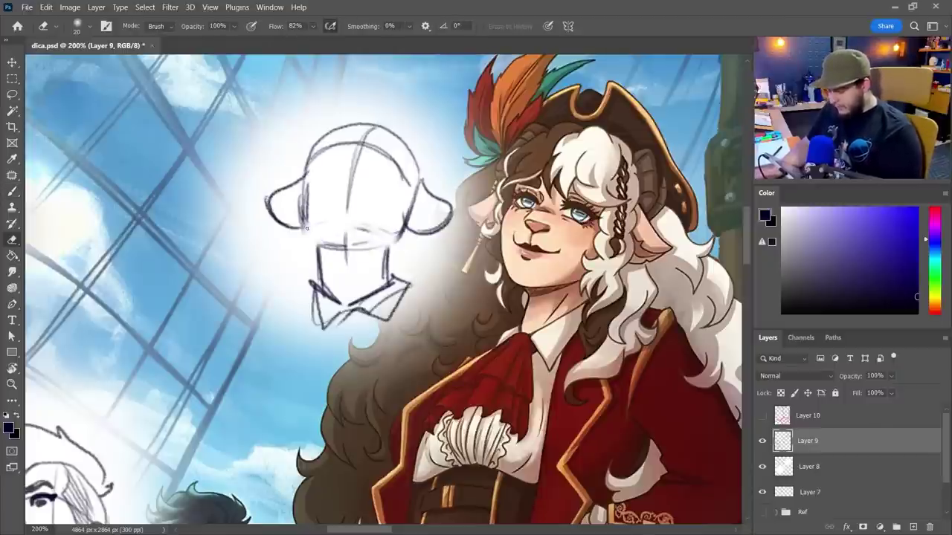
key(b)
drag(306, 225, 323, 248)
drag(405, 227, 385, 253)
- Draw a wide smiling mouth and a flat animal nose with muzzle curves high on the captain's head sketch
drag(325, 190, 381, 194)
mouse_move(338, 164)
mouse_down()
mouse_move(371, 167)
mouse_move(321, 175)
mouse_up()
drag(363, 164, 386, 177)
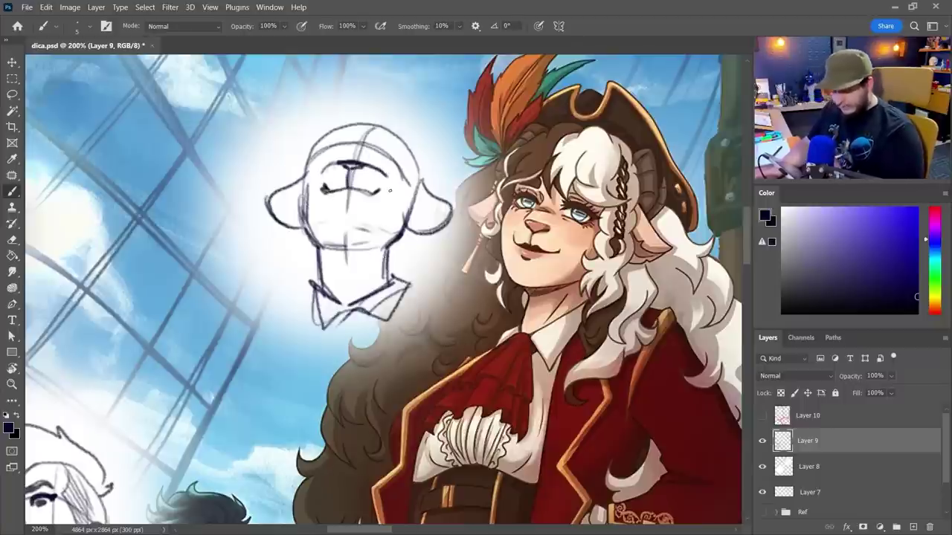
- Refine the cheek contour of the captain's head sketch and hatch shading under the chin
key(e)
mouse_move(301, 183)
mouse_down()
mouse_move(314, 276)
mouse_move(324, 243)
mouse_up()
key(b)
key(ctrl+z)
key(e)
key(b)
mouse_move(303, 227)
mouse_down()
mouse_move(349, 227)
mouse_move(335, 251)
mouse_move(316, 230)
mouse_move(341, 221)
mouse_move(319, 243)
mouse_move(378, 233)
mouse_up()
key(e)
key(b)
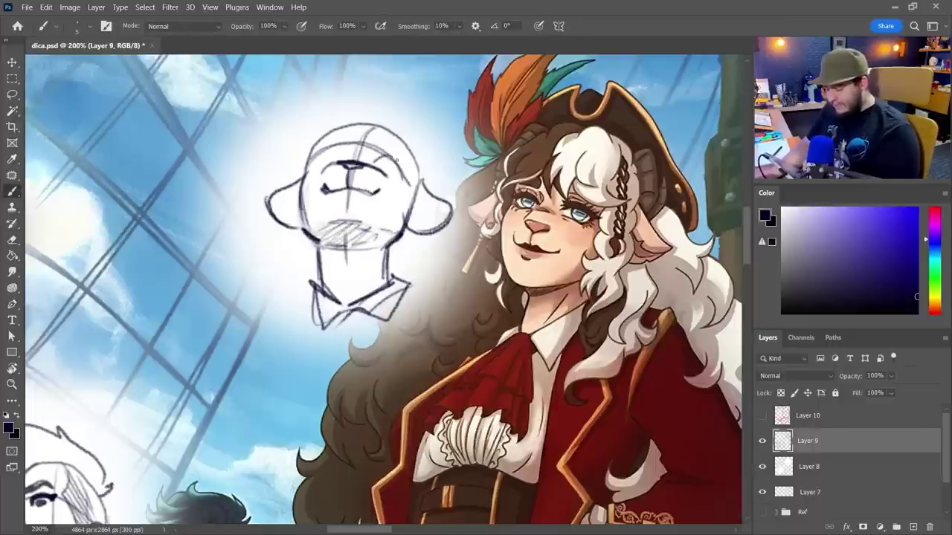
- Draw half-closed eyes with heavy lashes on the captain's head sketch and strengthen the nose and mouth lines
mouse_move(378, 156)
mouse_down()
mouse_move(399, 167)
mouse_move(366, 156)
mouse_move(309, 171)
mouse_up()
key(ctrl+z)
drag(400, 162, 418, 179)
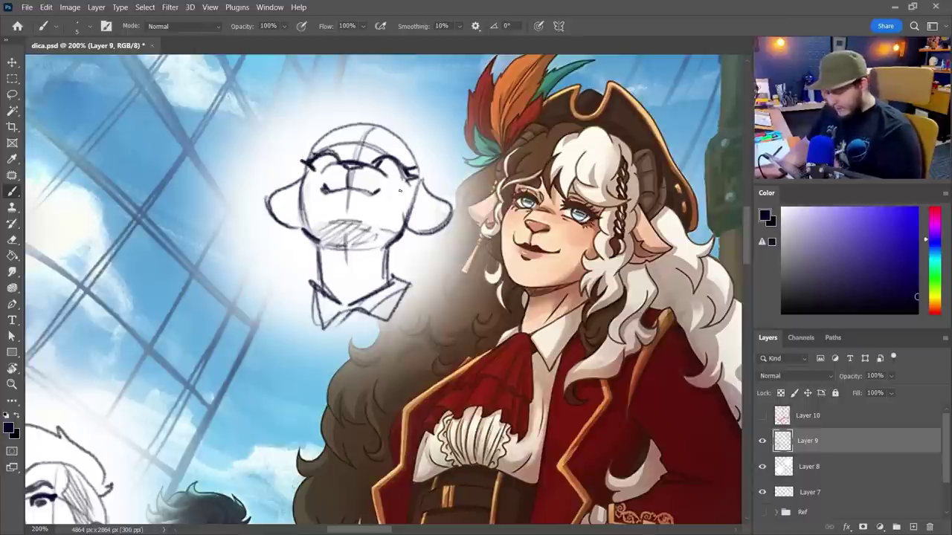
mouse_move(350, 158)
mouse_down()
mouse_move(321, 184)
mouse_move(381, 192)
mouse_up()
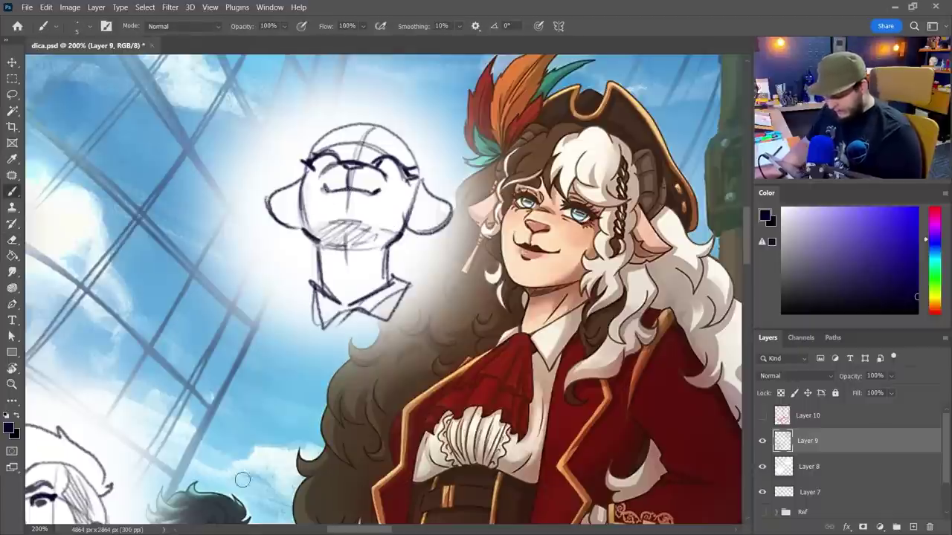
- Darken the under-chin shading and rework the cheek and neck contours of the captain's sketch with brush and eraser
drag(332, 226, 363, 225)
key(e)
key(b)
mouse_move(301, 205)
mouse_down()
mouse_move(323, 235)
mouse_move(309, 237)
mouse_up()
drag(300, 189, 327, 301)
key(e)
key(b)
key(e)
key(b)
key(e)
mouse_move(392, 279)
mouse_down()
mouse_move(388, 255)
mouse_move(393, 277)
mouse_up()
key(b)
key(e)
key(b)
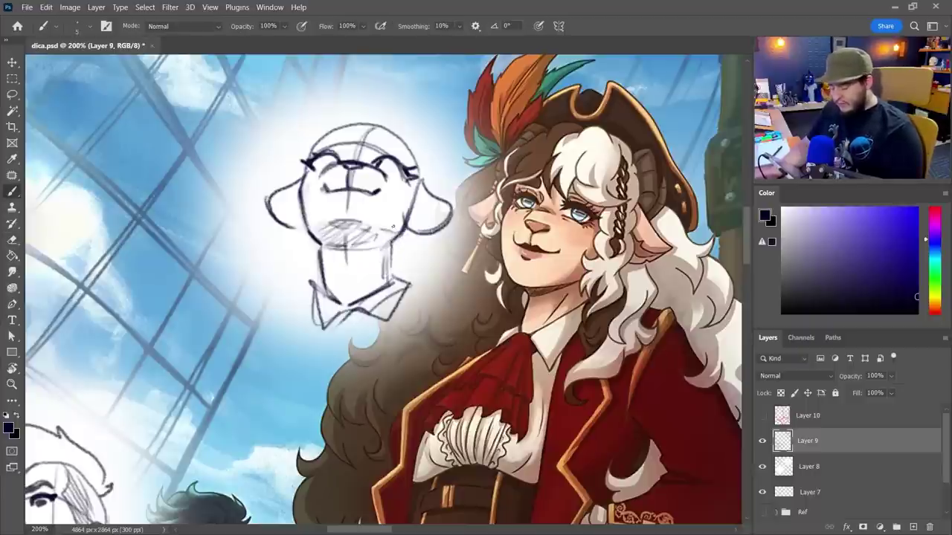
- Draw wavy hair locks down both sides of the captain's head sketch, erasing where they overlap the cheek
mouse_move(303, 169)
mouse_down()
mouse_move(294, 246)
mouse_move(305, 282)
mouse_up()
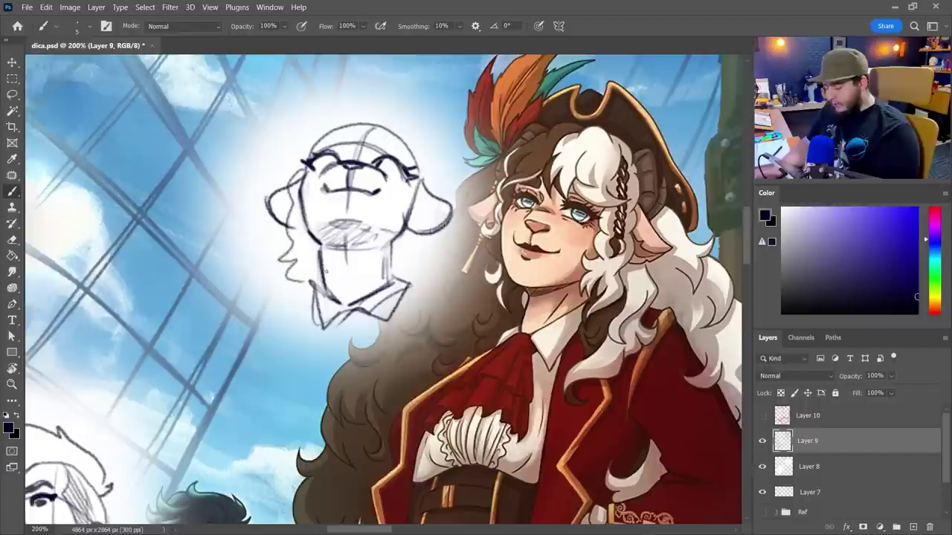
key(e)
mouse_move(409, 198)
mouse_down()
mouse_move(394, 245)
mouse_move(413, 191)
mouse_up()
key(b)
mouse_move(408, 184)
mouse_down()
mouse_move(424, 200)
mouse_move(427, 248)
mouse_move(403, 277)
mouse_up()
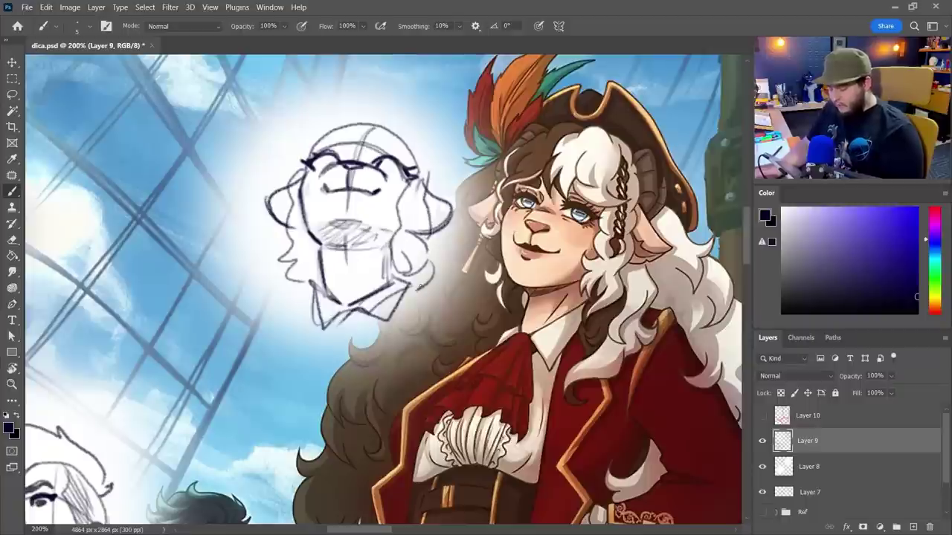
drag(296, 272, 306, 240)
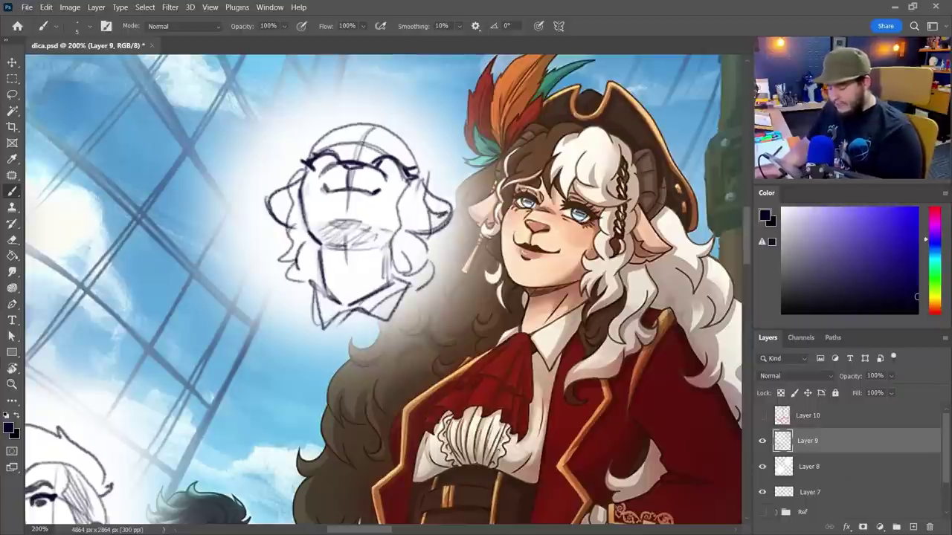
- Add inner contour lines to both ears and irises to the eyes of the captain's head sketch
drag(451, 209, 437, 225)
drag(294, 198, 272, 207)
drag(273, 205, 284, 215)
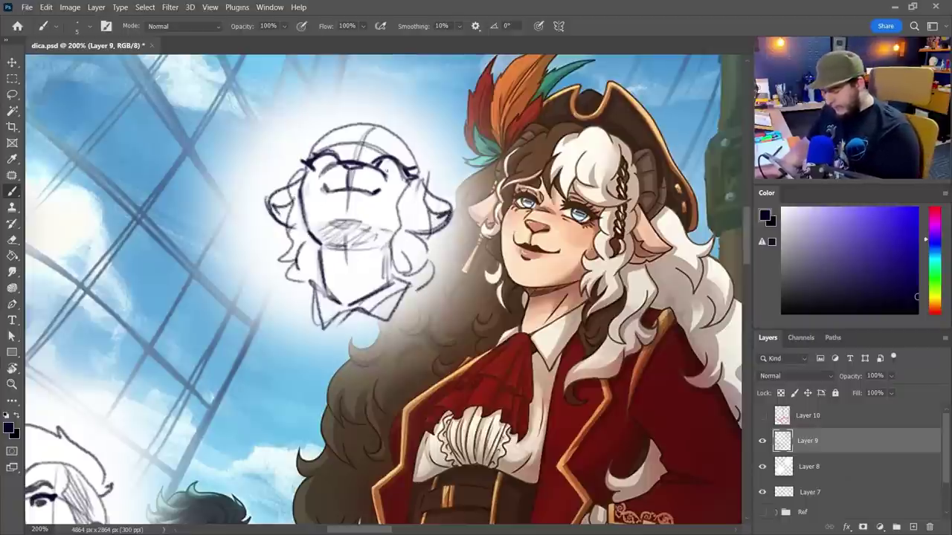
drag(383, 159, 399, 174)
drag(324, 157, 327, 167)
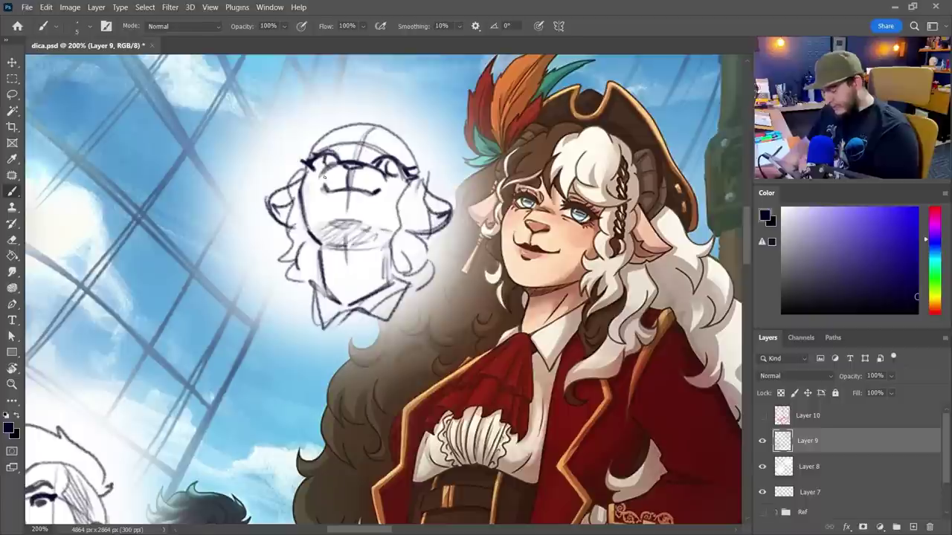
- Draw the swept fringe, the rounded hair volume and the large outer hat and mane curves around the captain's head sketch
mouse_move(372, 99)
mouse_down()
mouse_move(357, 141)
mouse_move(403, 160)
mouse_move(433, 189)
mouse_up()
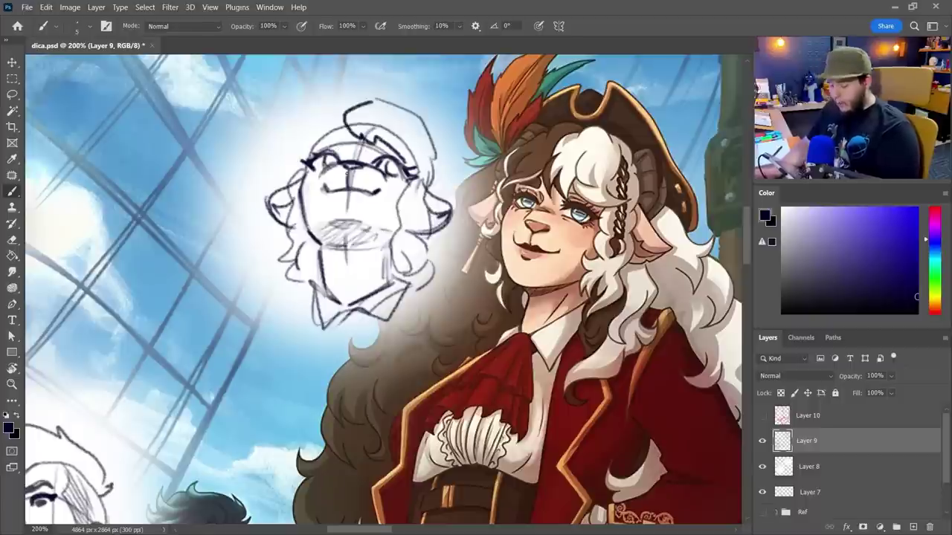
mouse_move(357, 101)
mouse_down()
mouse_move(289, 153)
mouse_move(297, 185)
mouse_up()
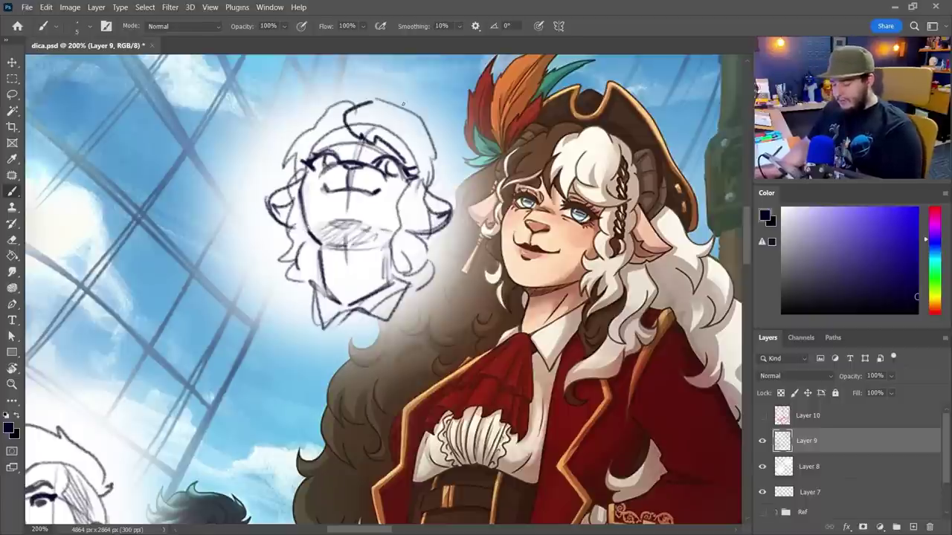
mouse_move(362, 90)
mouse_down()
mouse_move(459, 223)
mouse_move(247, 147)
mouse_move(258, 225)
mouse_up()
key(ctrl+minus)
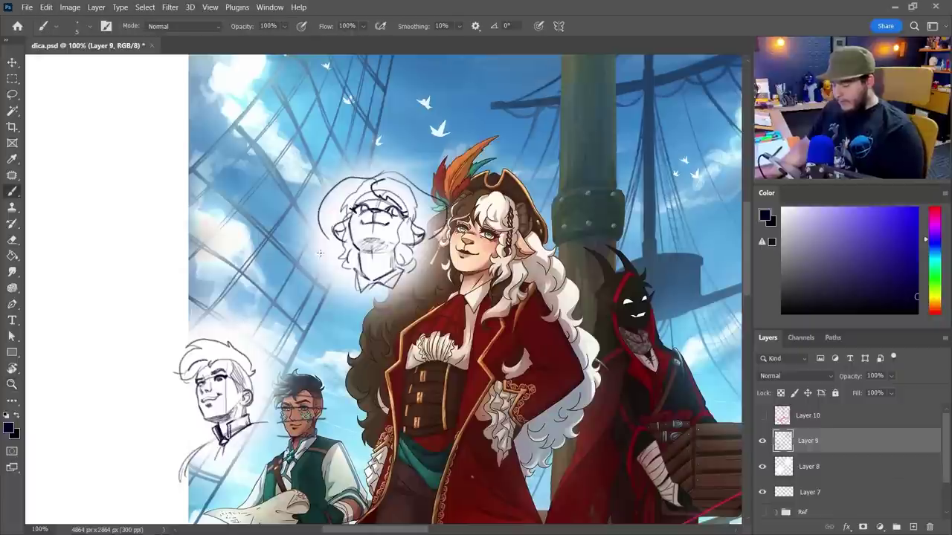
drag(335, 247, 277, 372)
drag(506, 367, 455, 352)
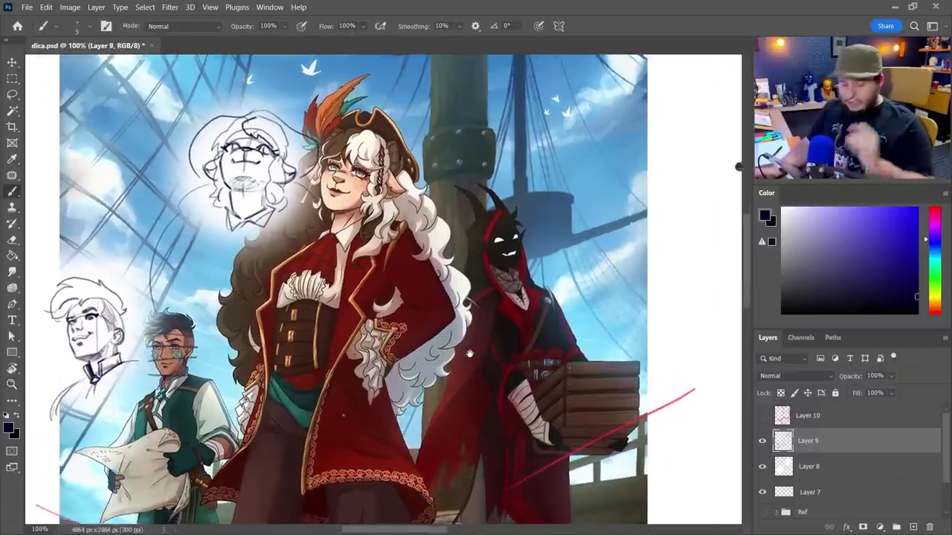
- Sketch a small box seen from below under the "Rostos 3D" note, redoing the first edges
drag(588, 333, 395, 377)
key(alt+space)
alt+click(496, 324)
mouse_move(537, 351)
mouse_down()
mouse_move(471, 342)
mouse_move(505, 301)
mouse_move(451, 306)
mouse_up()
key(z)
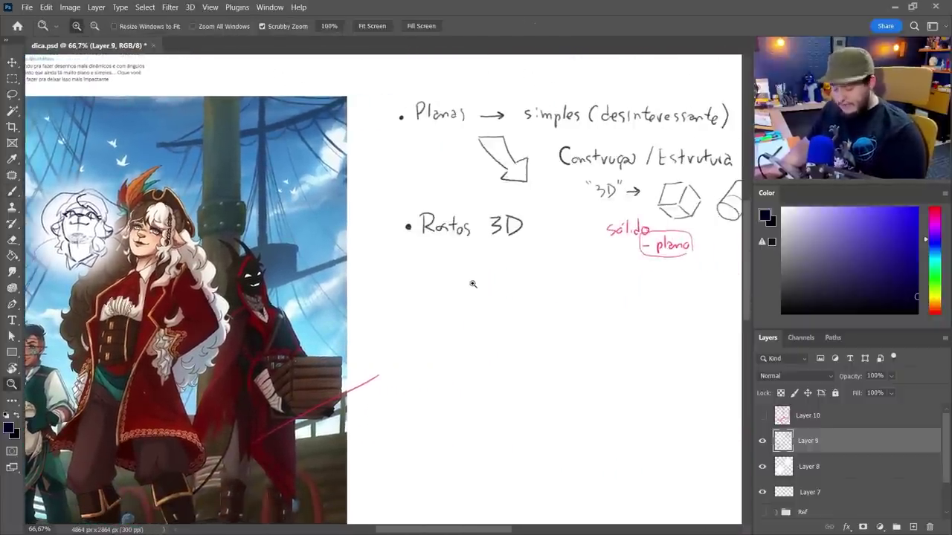
click(472, 283)
key(b)
drag(399, 243, 399, 305)
key(ctrl+z)
mouse_move(430, 236)
mouse_down()
mouse_move(444, 235)
mouse_move(394, 284)
mouse_up()
key(ctrl+z)
drag(393, 286, 436, 278)
mouse_move(438, 236)
mouse_down()
mouse_move(440, 277)
mouse_move(453, 295)
mouse_up()
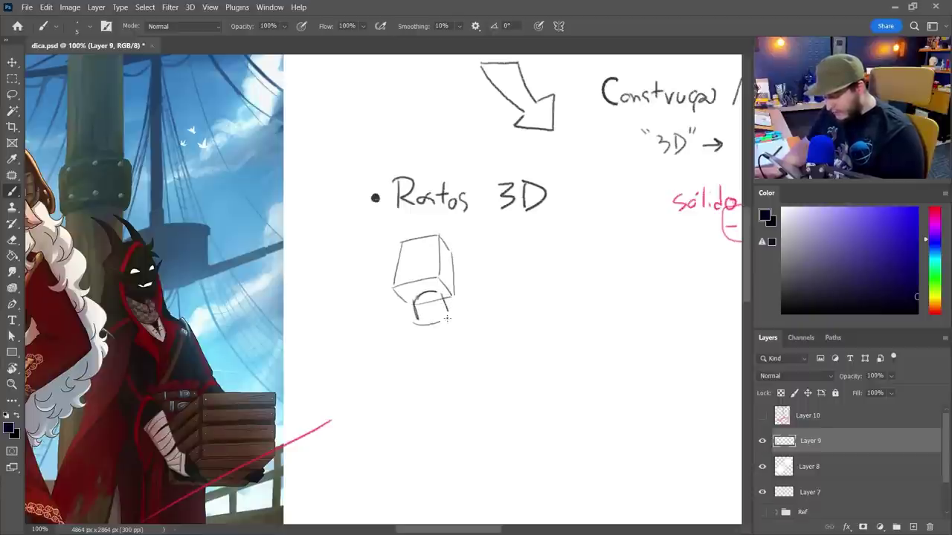
- Add a cylindrical neck under the small box and draw simple facial features and an ear on its faces
drag(414, 299, 440, 296)
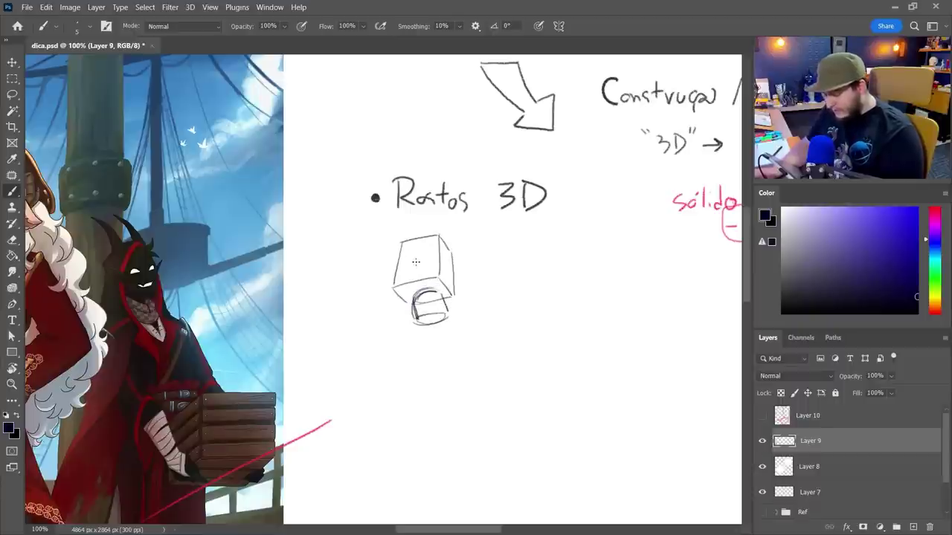
drag(417, 240, 415, 282)
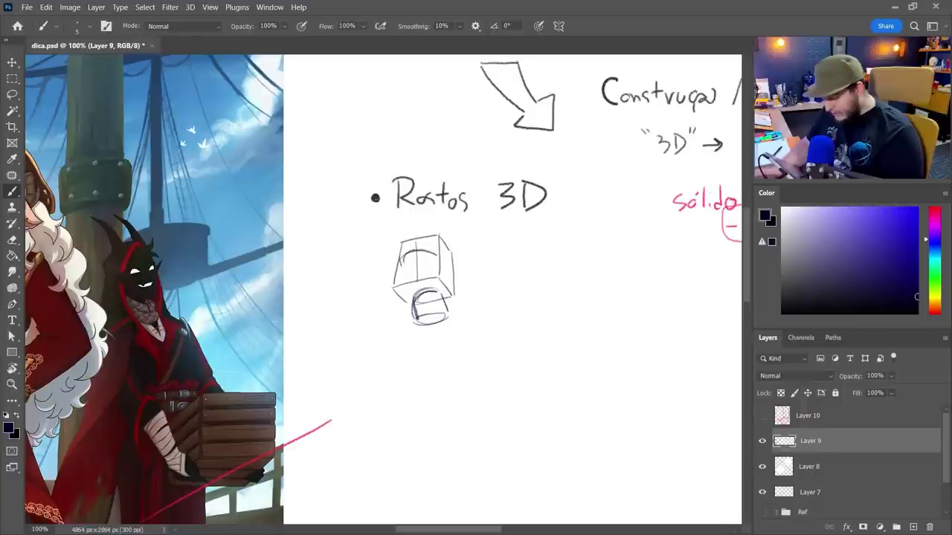
mouse_move(411, 258)
mouse_down()
mouse_move(407, 288)
mouse_move(448, 261)
mouse_move(420, 237)
mouse_up()
- Write the bulleted note "Valores" below the box head sketch
key(z)
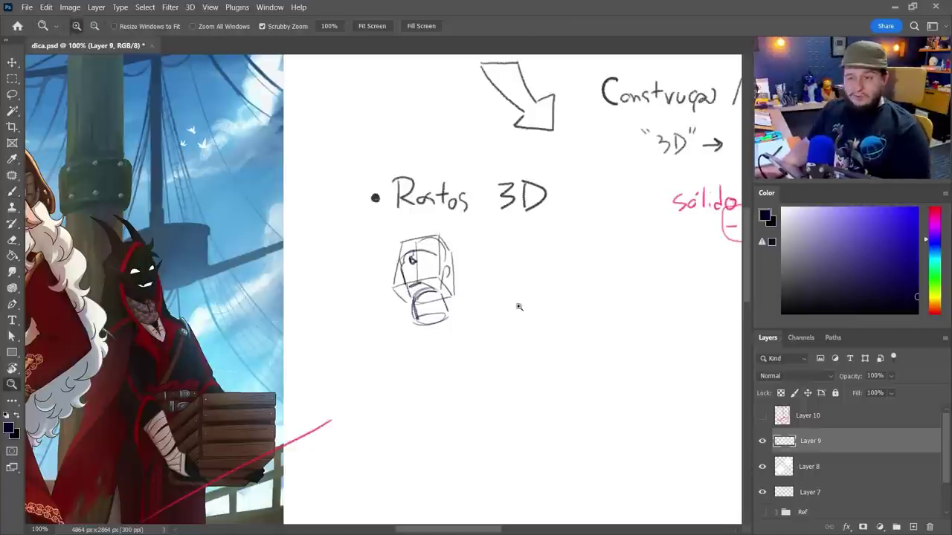
alt+click(517, 330)
alt+click(526, 365)
mouse_move(529, 391)
mouse_down()
mouse_move(546, 344)
mouse_move(440, 359)
mouse_move(510, 365)
mouse_move(435, 365)
mouse_up()
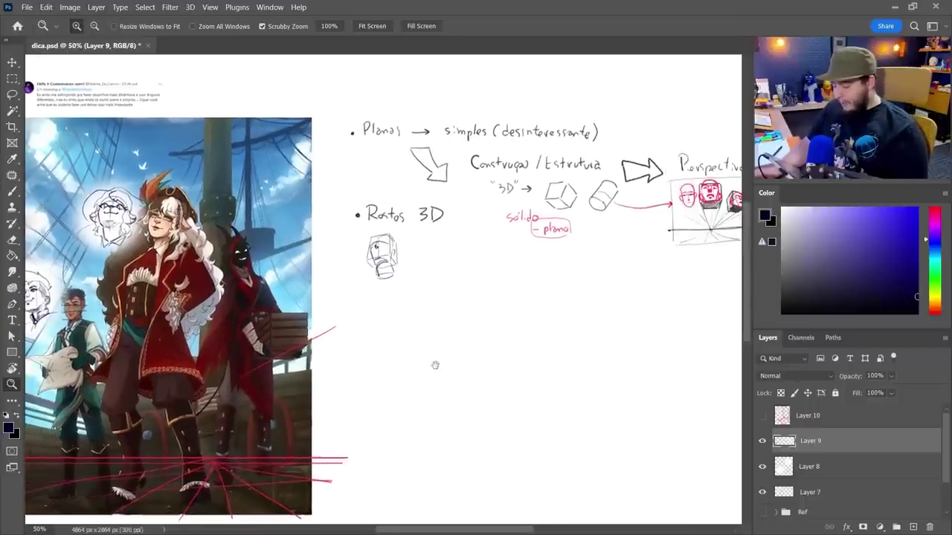
drag(526, 361, 529, 376)
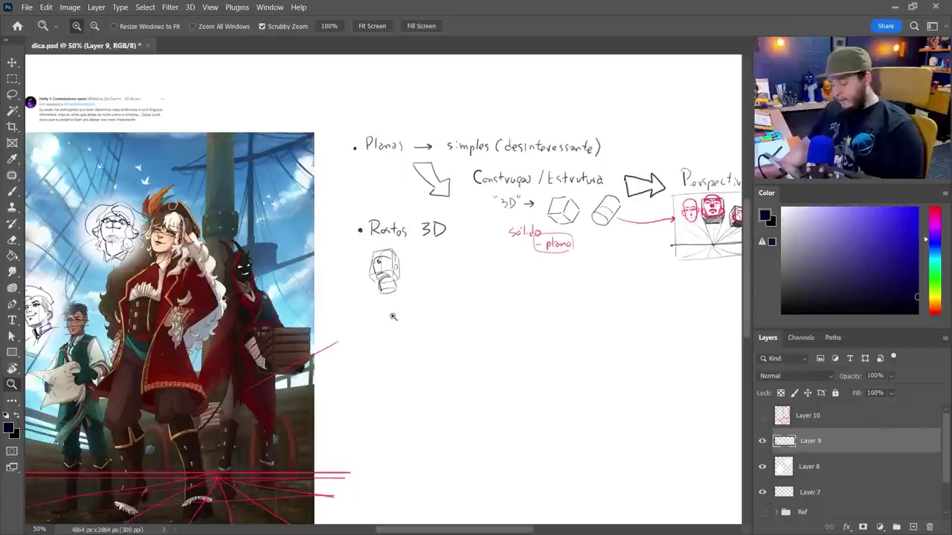
key(b)
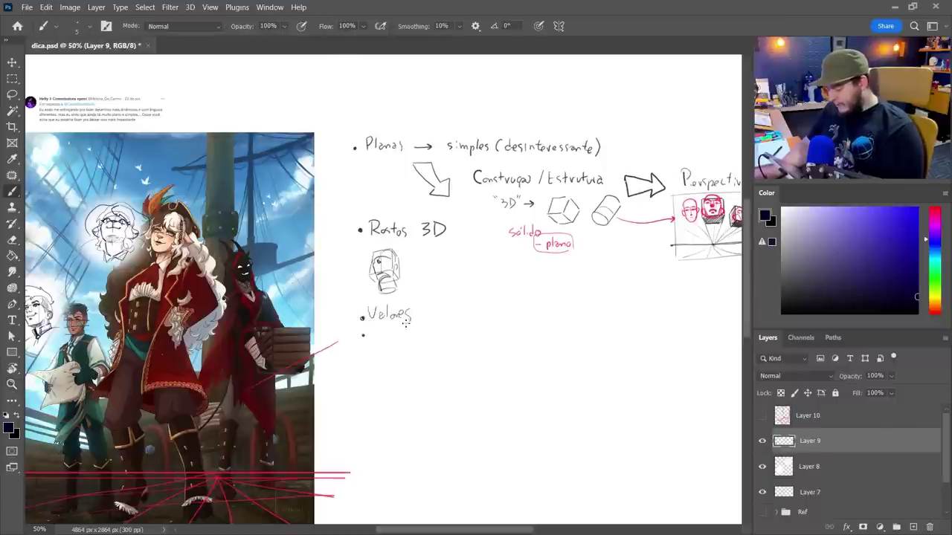
- Write "(tons + escuros" beside the "Valores" note
drag(400, 378, 466, 354)
key(z)
click(471, 329)
drag(484, 321, 453, 319)
key(b)
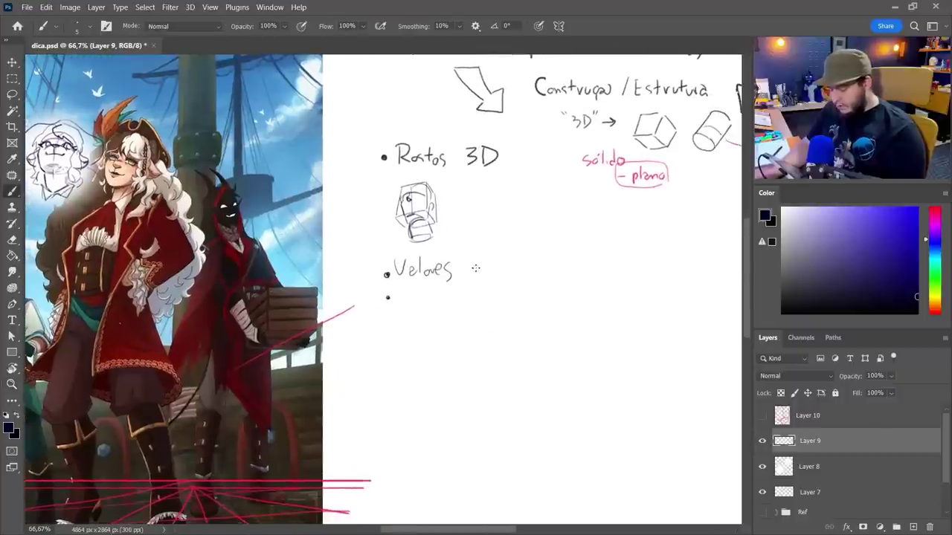
mouse_move(509, 270)
mouse_down()
mouse_move(505, 278)
mouse_move(535, 279)
mouse_up()
key(e)
key(b)
drag(547, 272, 558, 279)
drag(560, 274, 569, 273)
drag(578, 272, 576, 280)
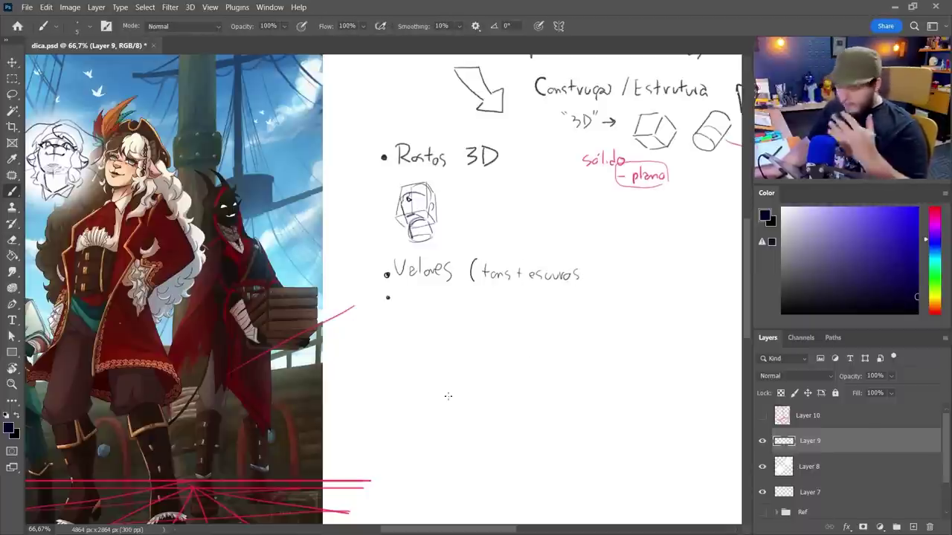
- Close the parenthesis on the "Valores" line, draw an up arrow and a down arrow, and write "constrates" after them
mouse_move(582, 256)
mouse_down()
mouse_move(585, 284)
mouse_move(607, 281)
mouse_up()
click(608, 266)
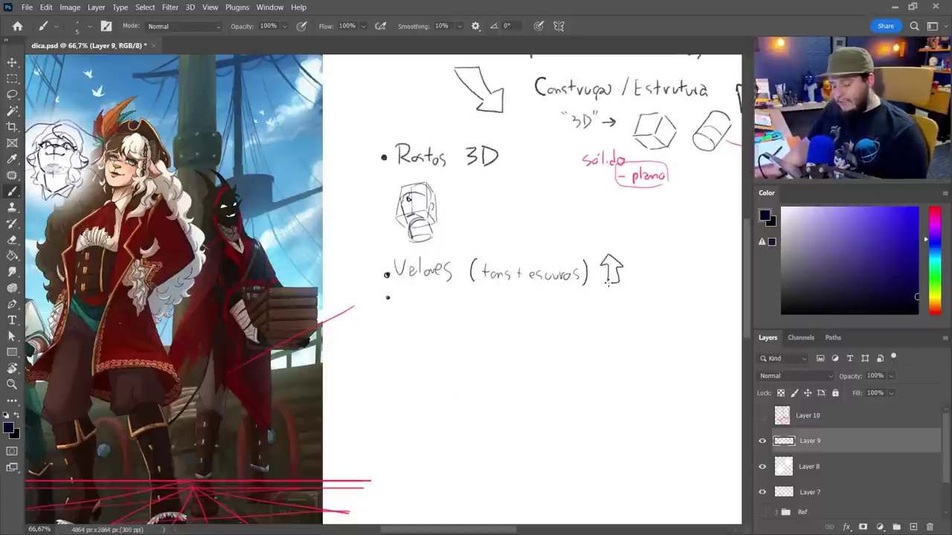
drag(637, 257, 651, 258)
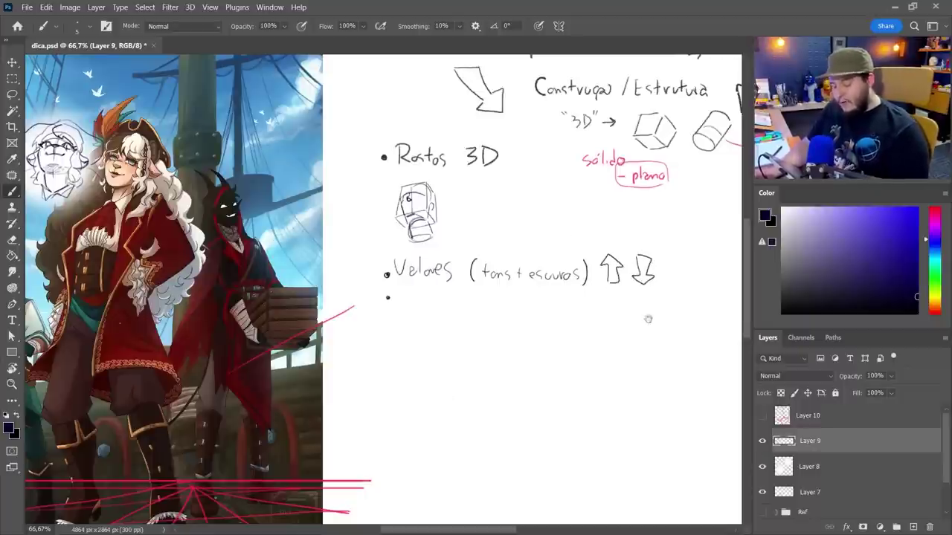
drag(647, 319, 554, 310)
drag(579, 259, 580, 265)
drag(586, 261, 614, 266)
drag(608, 258, 618, 258)
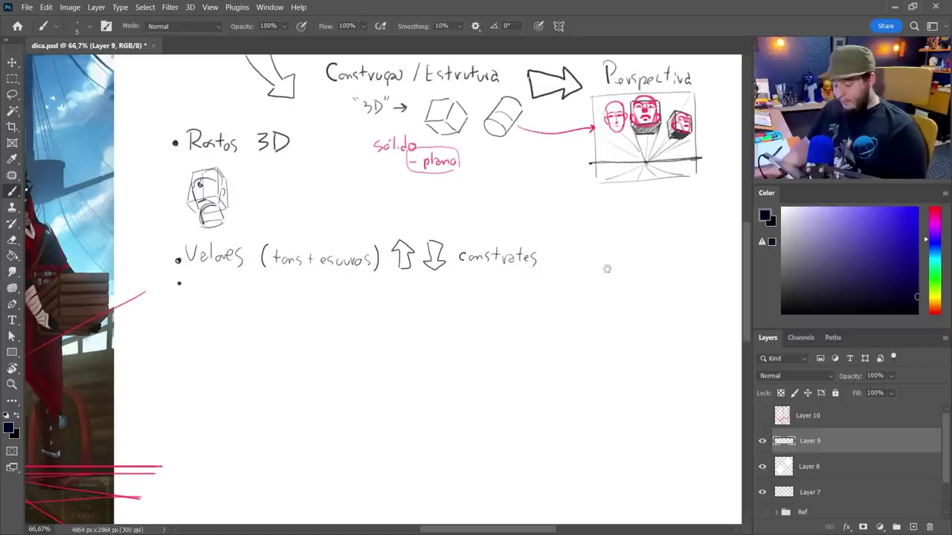
- Extend the "Valores" line with "profundidade atmosférica" between two vertical dividers and a circled "cor"
drag(605, 265, 537, 258)
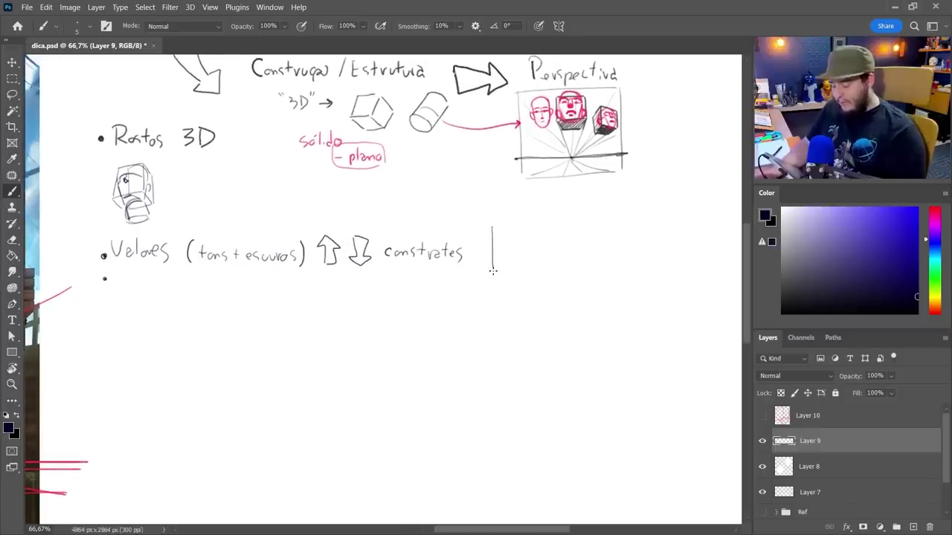
drag(519, 247, 611, 249)
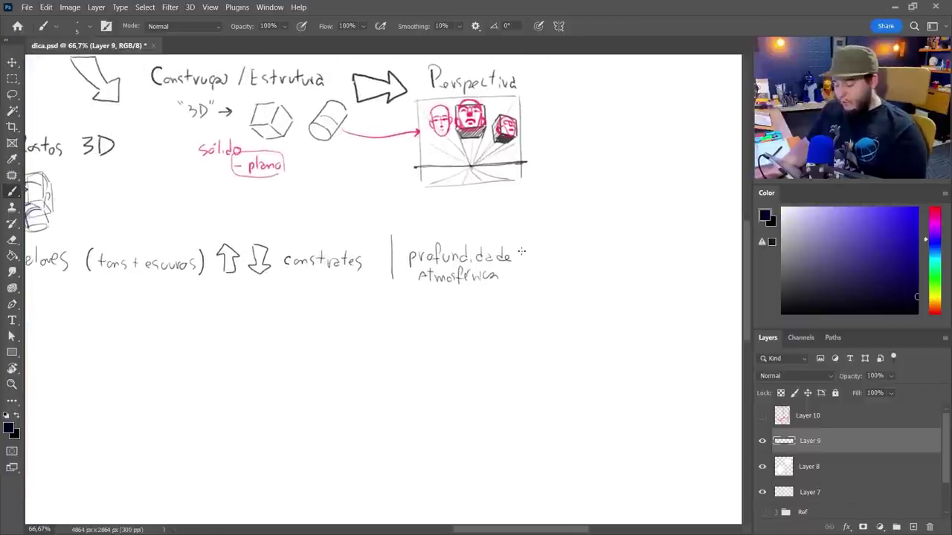
drag(521, 232, 520, 281)
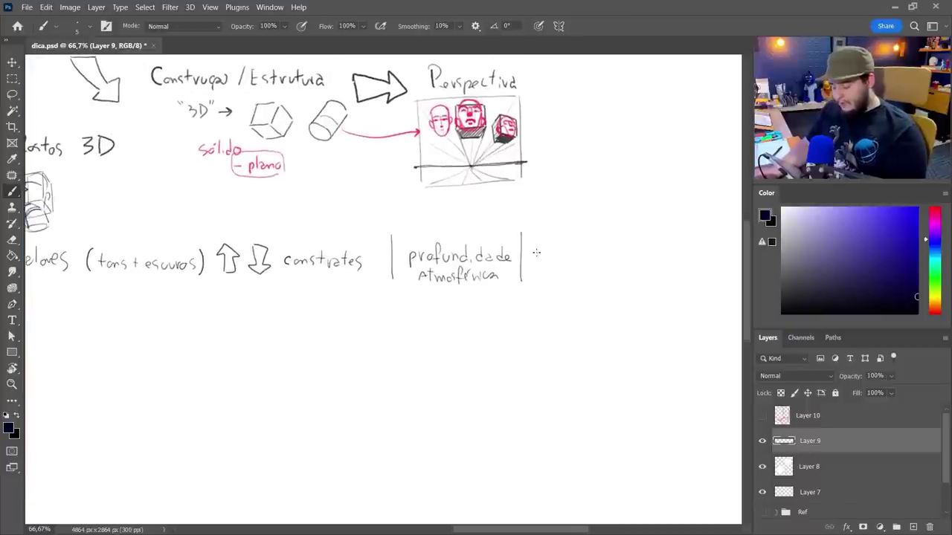
mouse_move(532, 241)
mouse_down()
mouse_move(566, 247)
mouse_move(551, 272)
mouse_up()
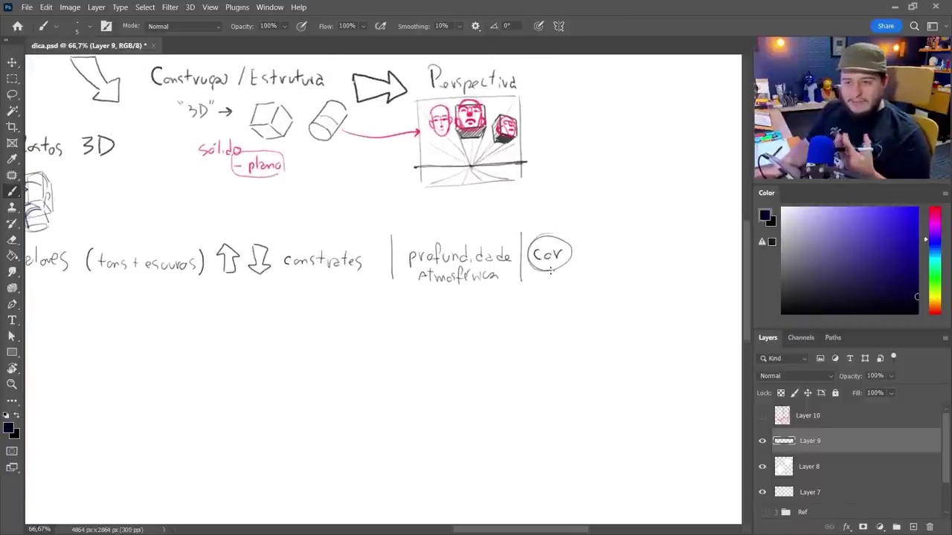
- Erase the stray bullet dot below the "Valores" note
scroll(457, 339, down, 2)
scroll(457, 339, left, 6)
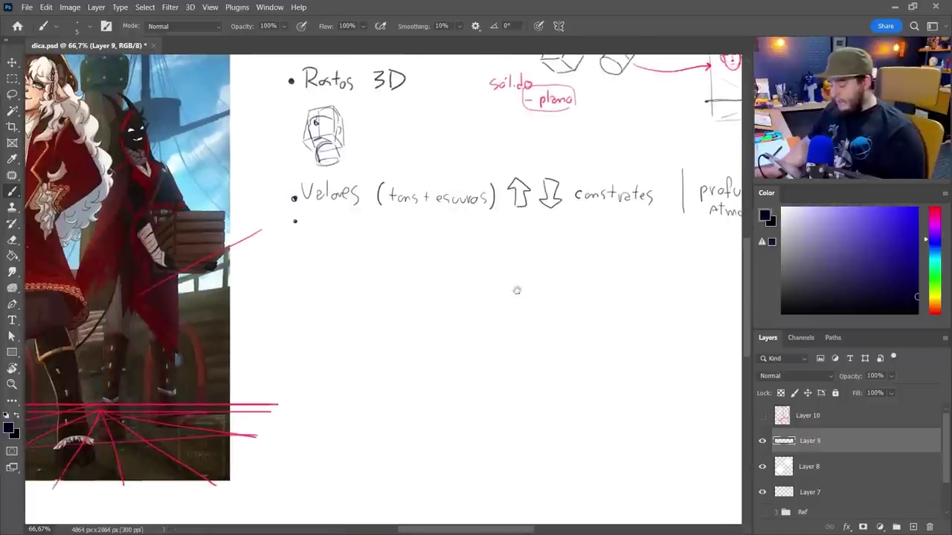
key(e)
key(b)
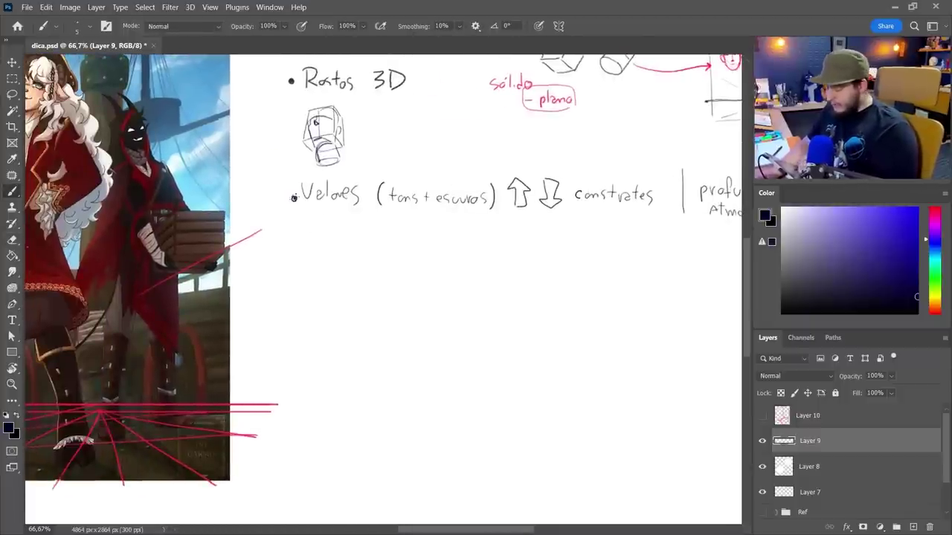
- Group the note and sketch layers from Layer 10 down to Layer 7 and hide the group
key(z)
alt+click(367, 321)
mouse_move(301, 320)
mouse_down()
mouse_move(442, 314)
mouse_move(461, 350)
mouse_up()
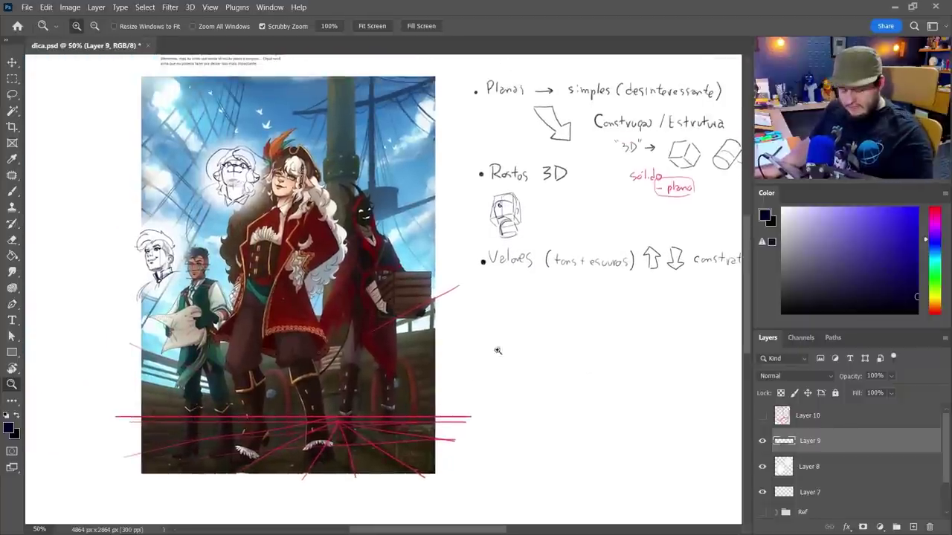
click(825, 421)
scroll(810, 456, down, 1)
shift+click(807, 466)
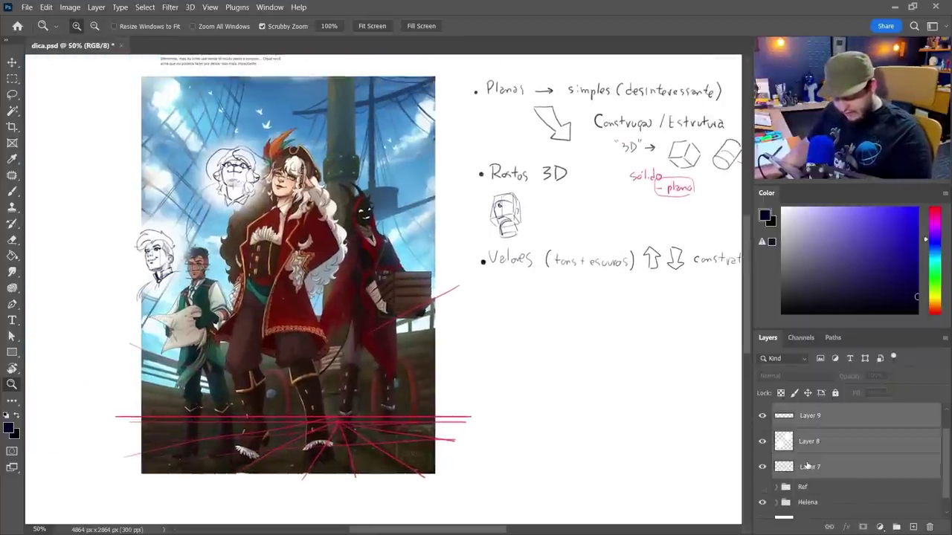
key(ctrl+g)
click(761, 413)
drag(642, 372, 559, 380)
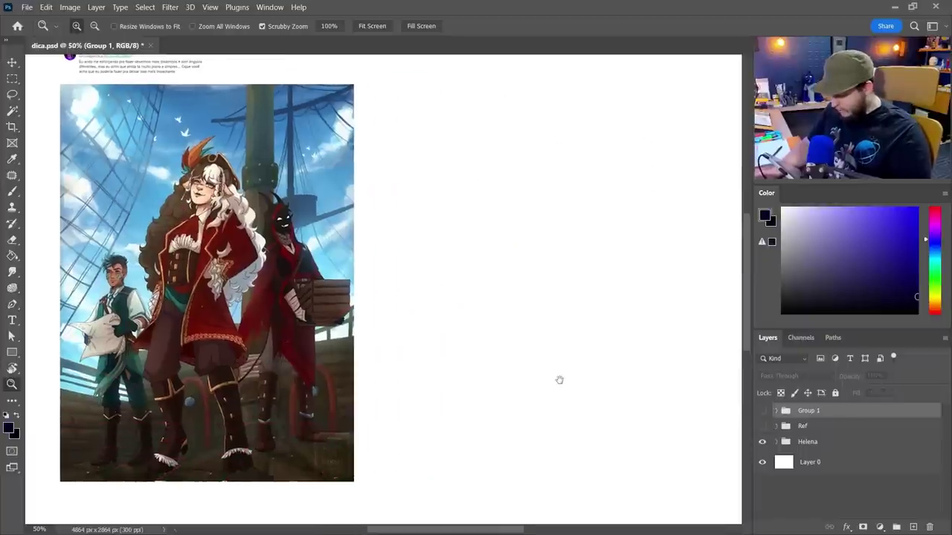
- Show the Ref group and examine the fantasy town reference illustration beside the pirate artwork
click(761, 426)
drag(647, 362, 415, 392)
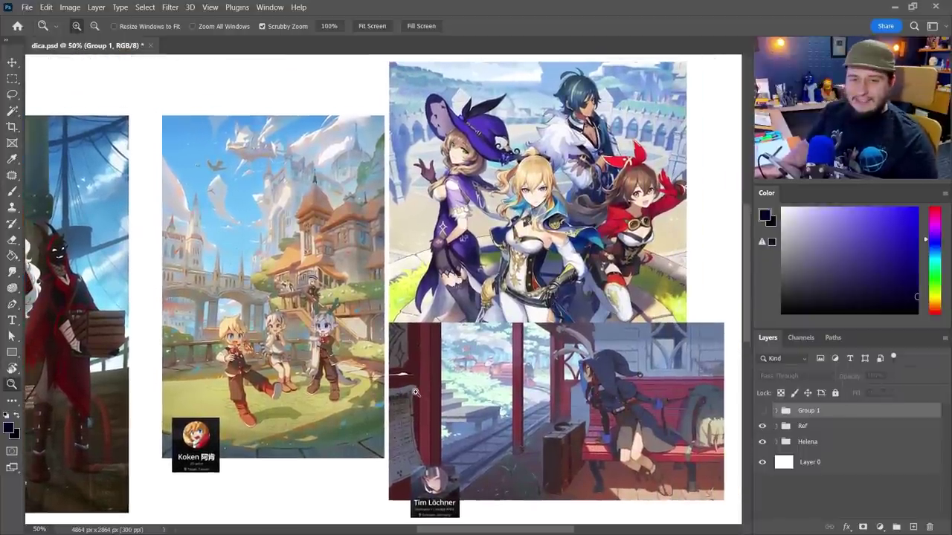
click(417, 362)
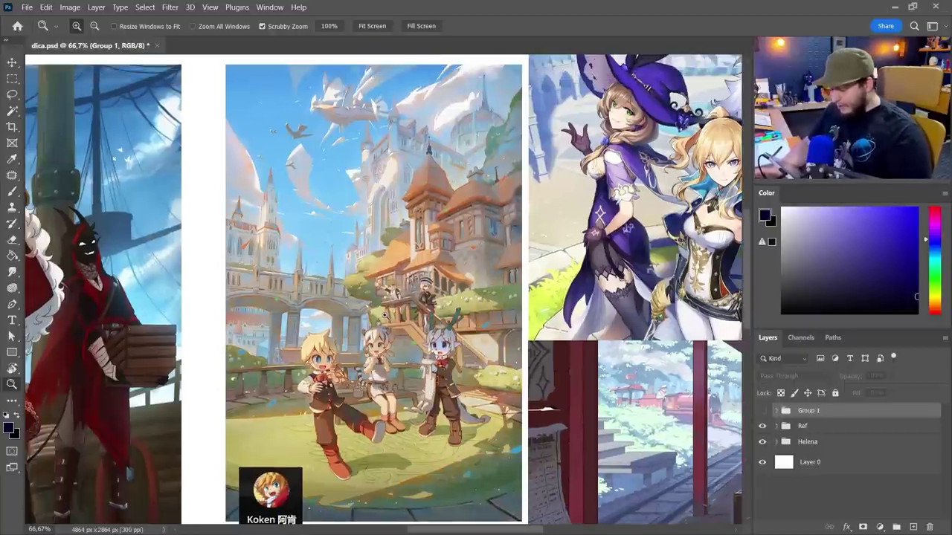
click(449, 319)
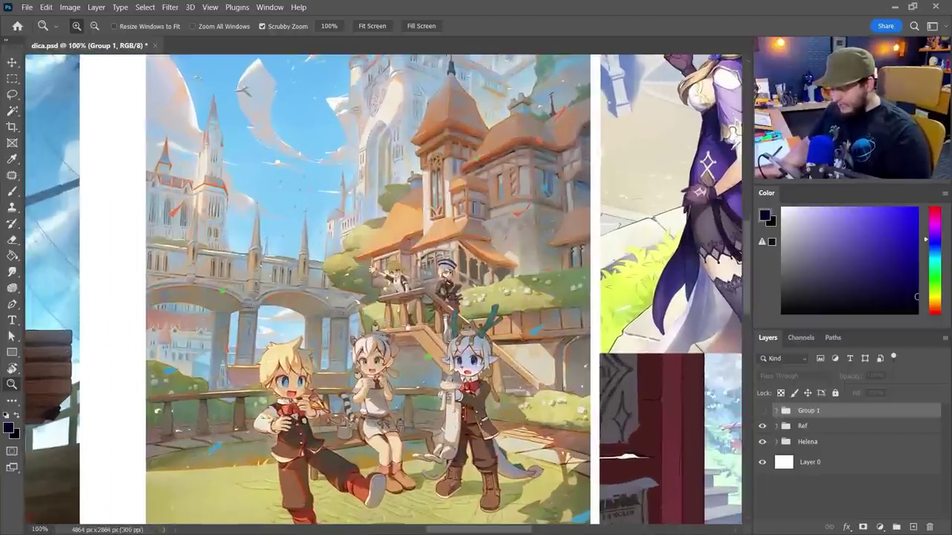
alt+click(460, 322)
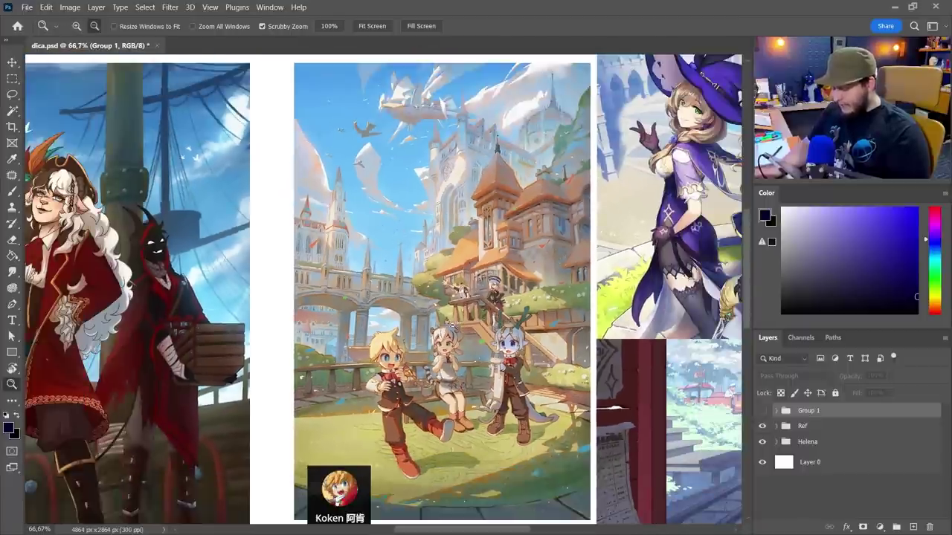
- Examine the castle, distant spires and timber houses in the fantasy town reference up close
drag(455, 326, 485, 309)
drag(563, 304, 541, 306)
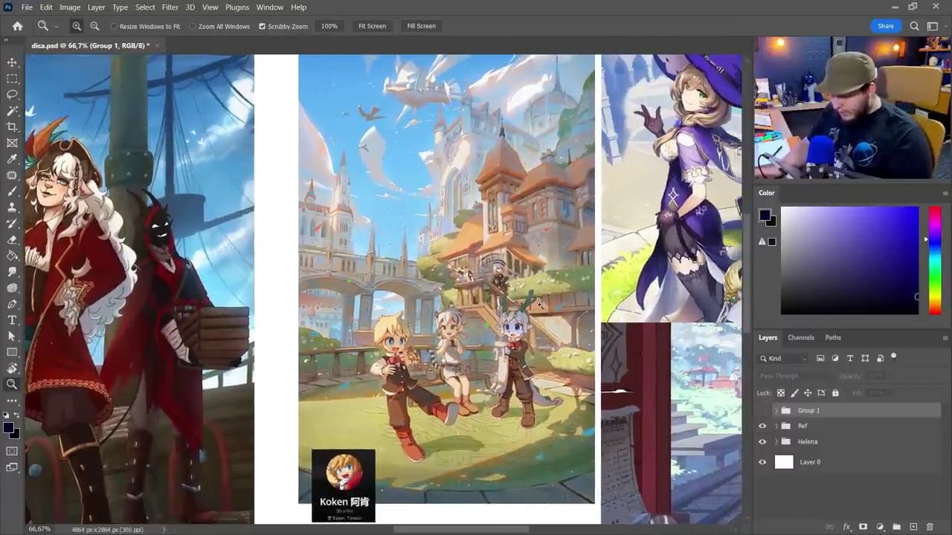
drag(479, 149, 480, 148)
scroll(582, 321, down, 3)
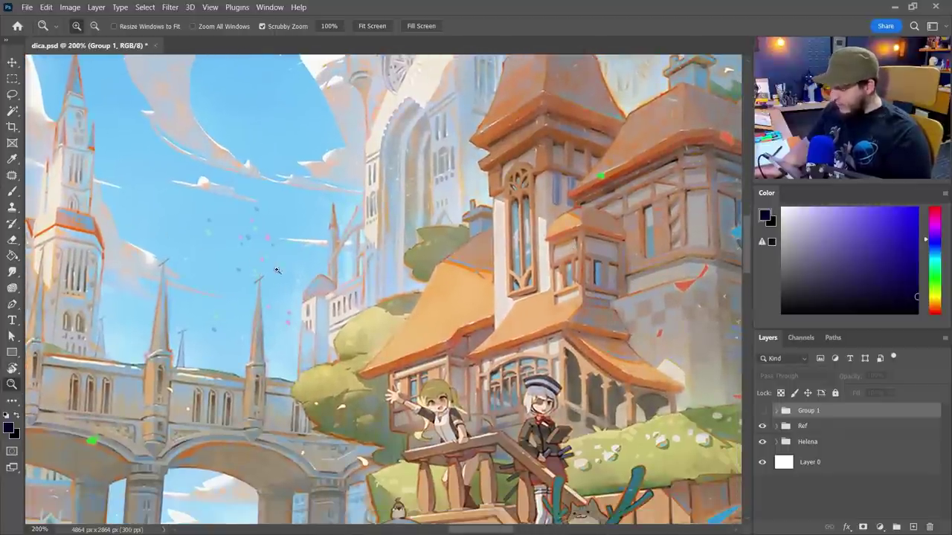
scroll(617, 98, up, 4)
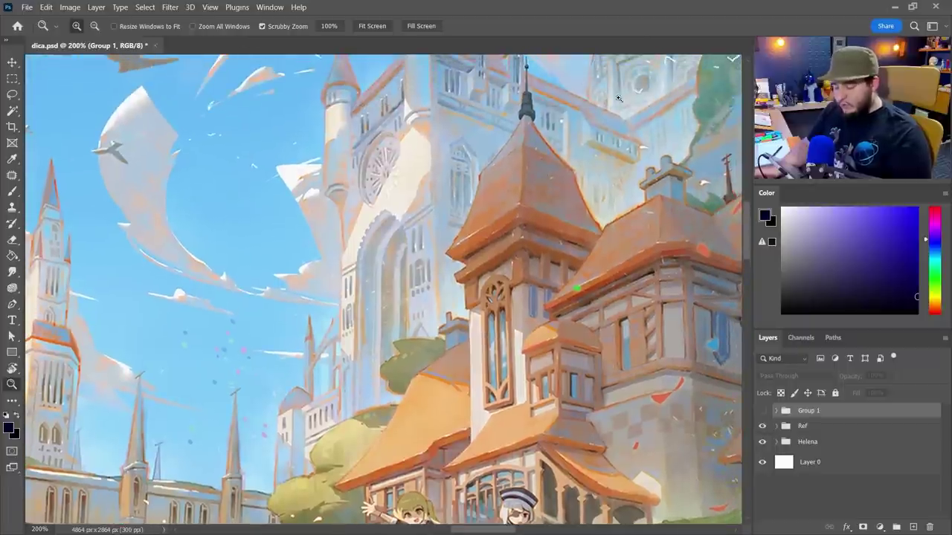
alt+click(598, 216)
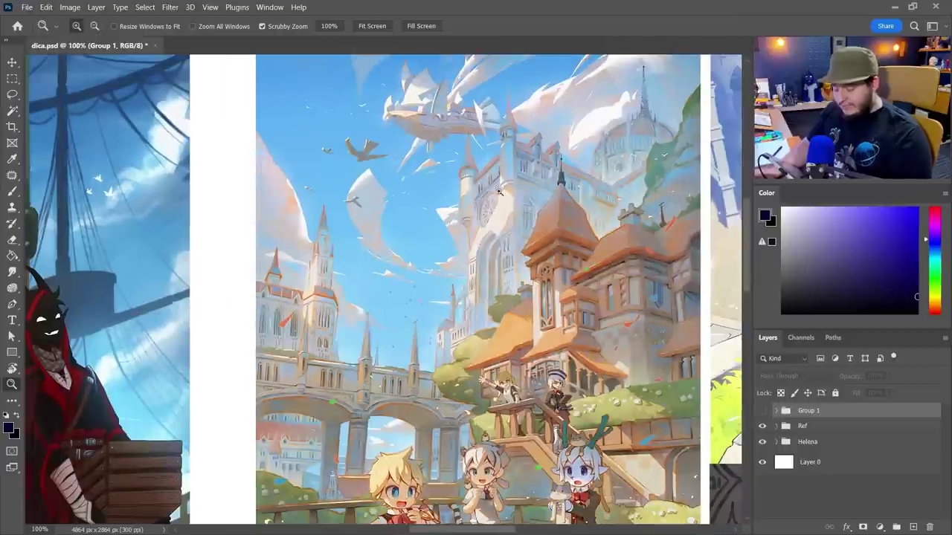
- Sample colours from the distant castle and the blond boy's dark vest in the fantasy town reference to compare their depth
key(b)
alt+click(542, 192)
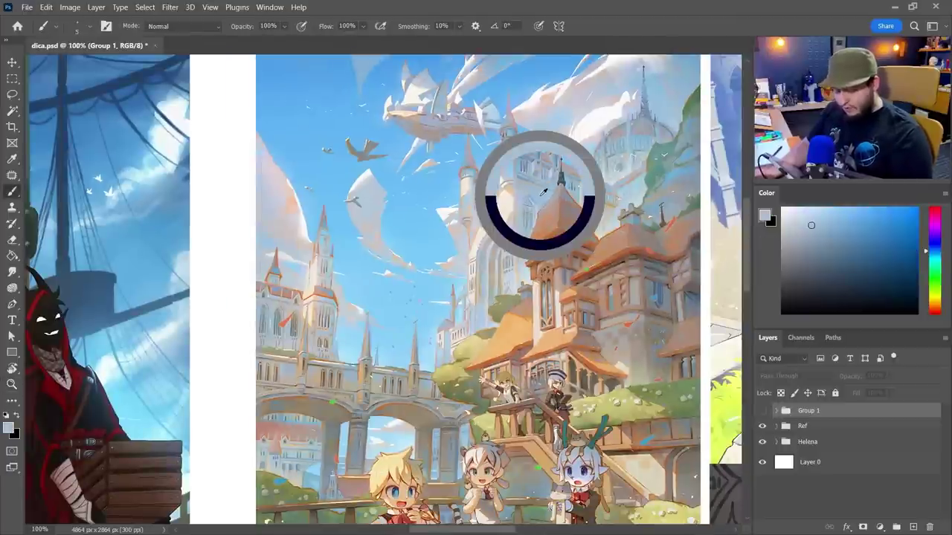
drag(543, 192, 505, 201)
scroll(502, 216, down, 5)
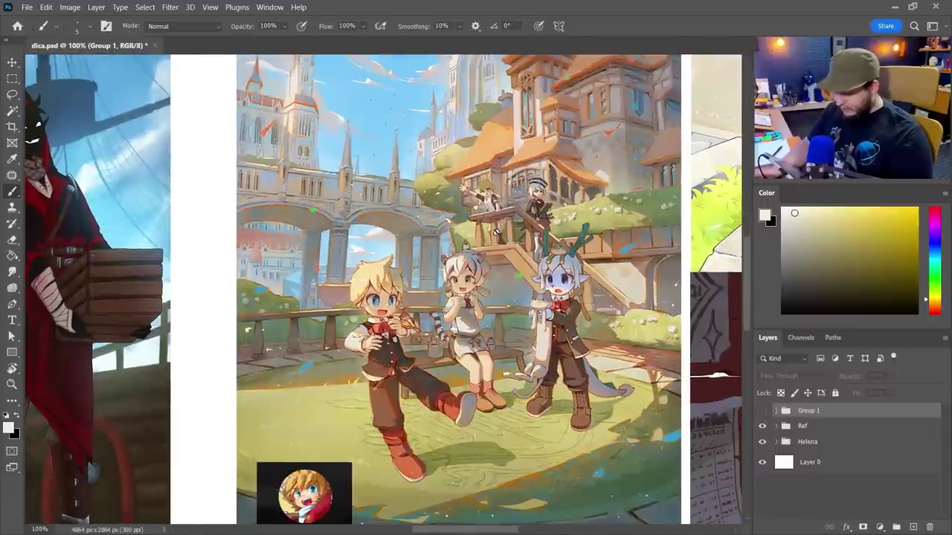
alt+click(392, 361)
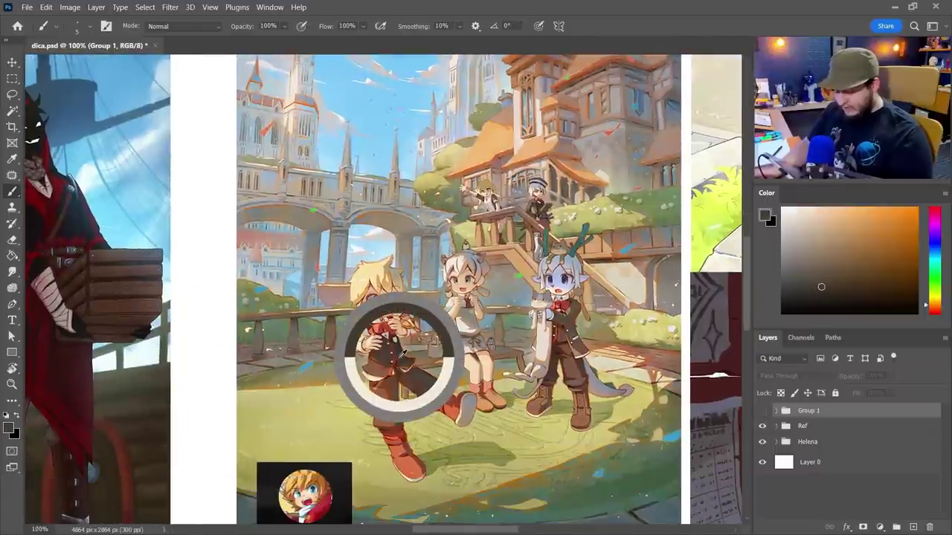
key(z)
alt+click(491, 344)
alt+click(491, 344)
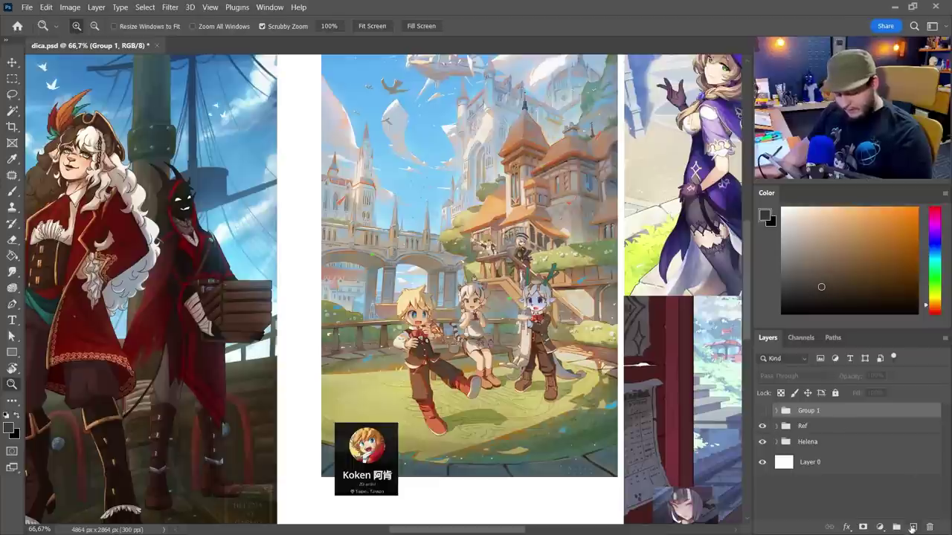
- Add a new layer above all groups, fill it with white and set its blend mode to Color
click(912, 527)
key(g)
key(d)
key(x)
click(548, 266)
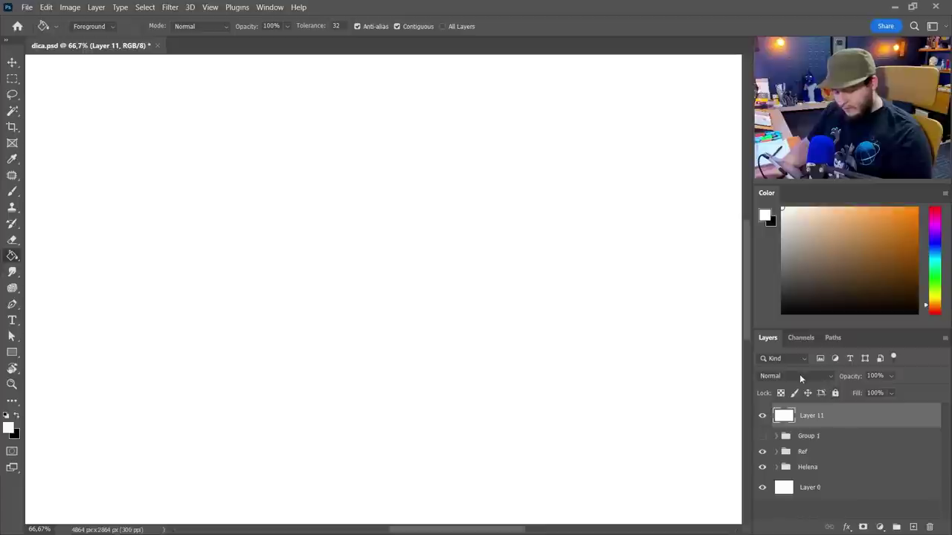
click(801, 378)
click(777, 513)
- Compare the greyscale values of the pirate artwork with those of the reference illustrations beside it
drag(462, 341, 549, 312)
key(z)
alt+click(478, 338)
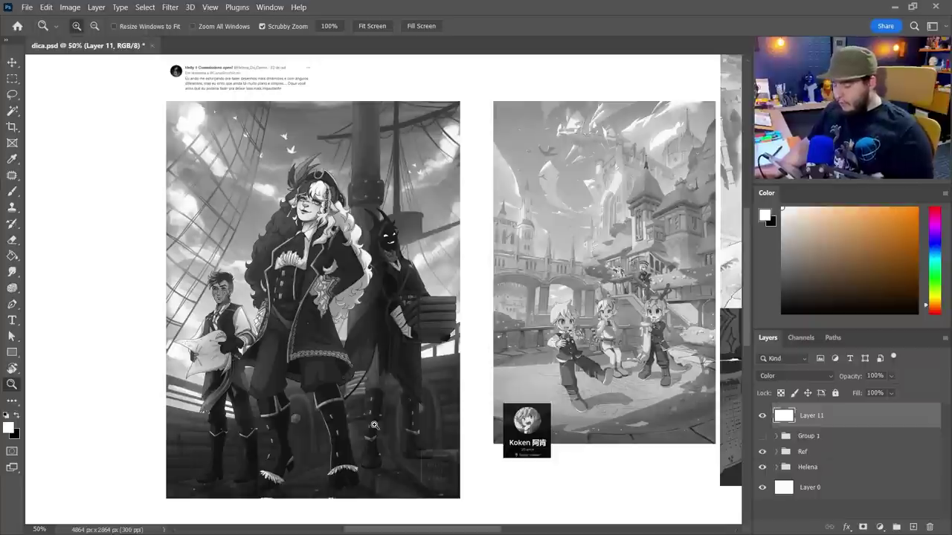
scroll(428, 376, right, 10)
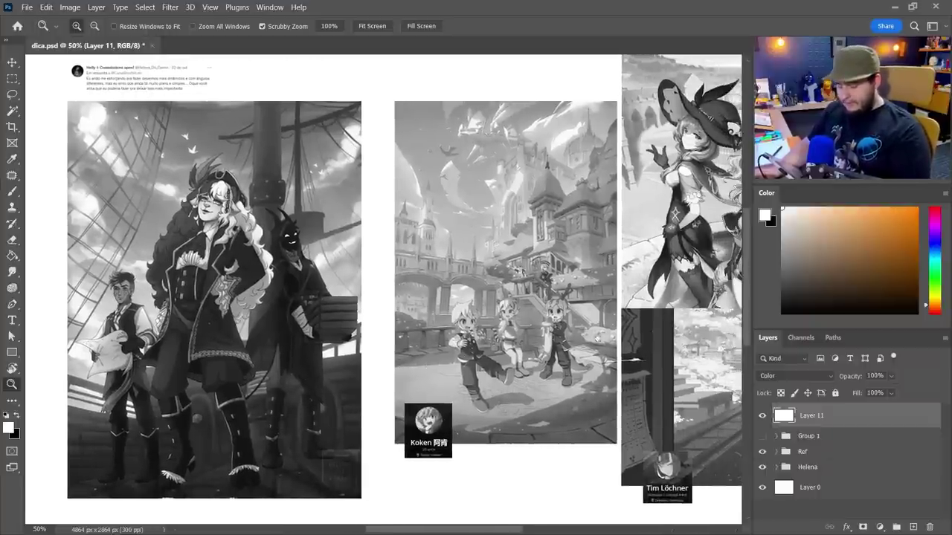
scroll(369, 351, right, 1)
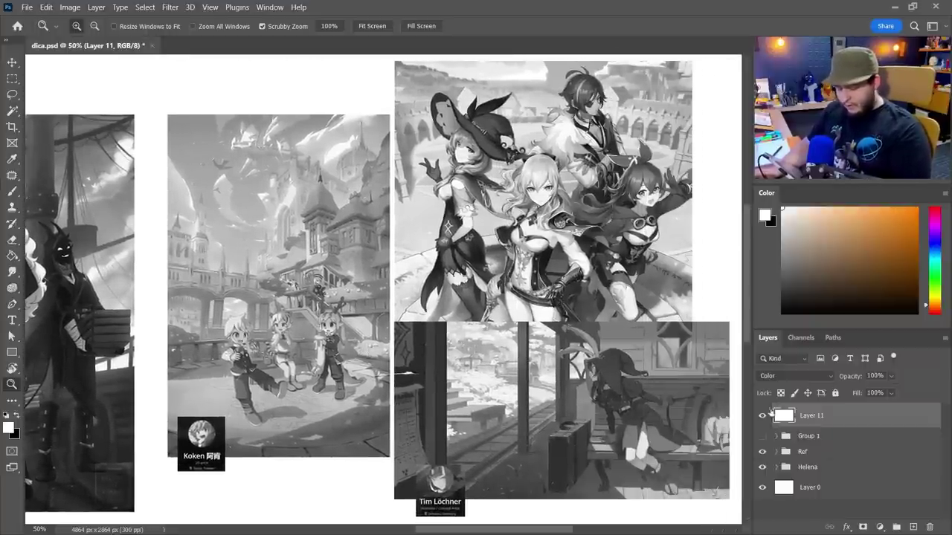
- Hide the white Color layer and examine the hooded traveller in the train station reference in full colour
click(762, 415)
scroll(517, 296, right, 2)
click(524, 407)
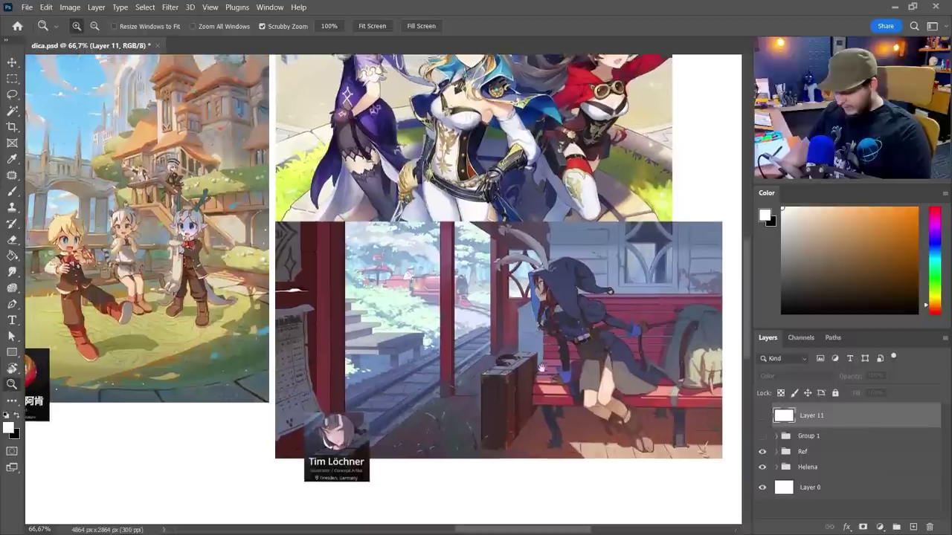
drag(525, 349, 501, 325)
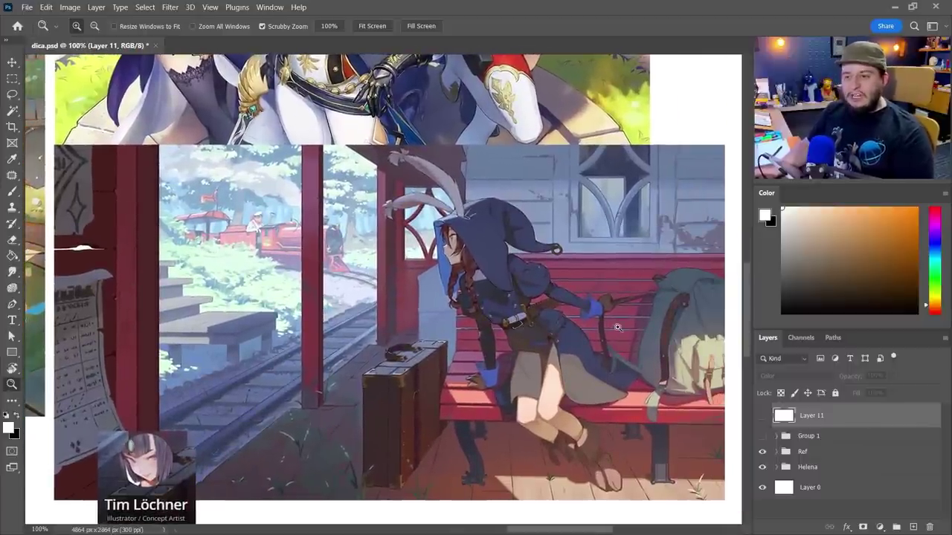
click(523, 291)
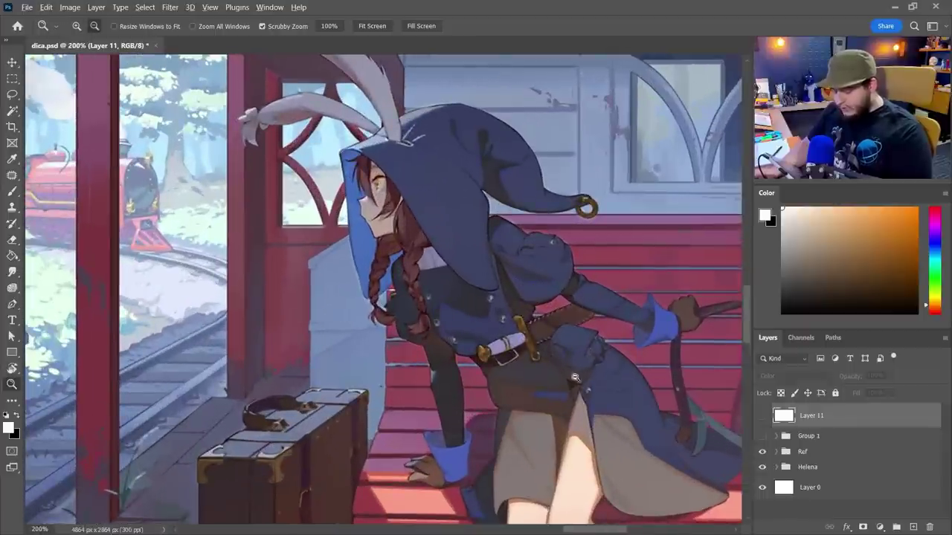
alt+click(588, 423)
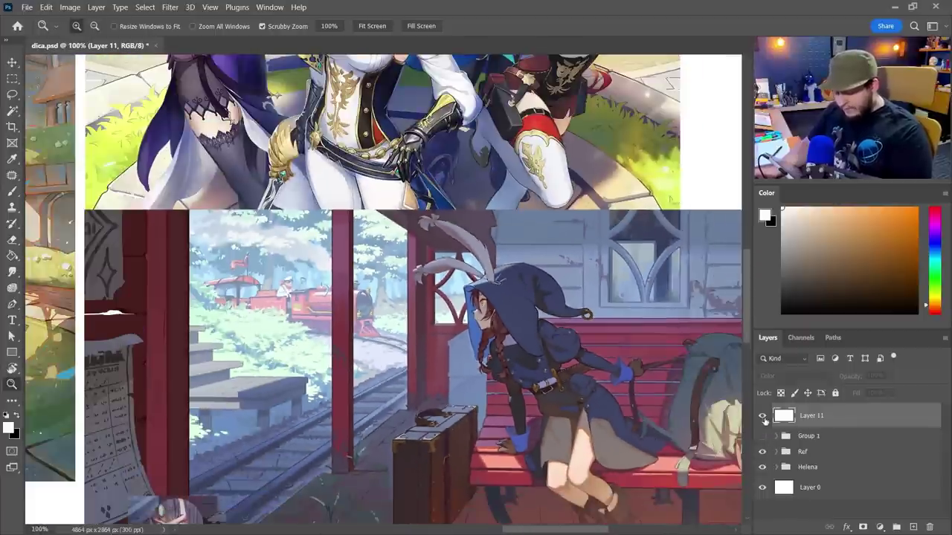
- Toggle the white Color layer to compare the train station reference in greyscale and in colour
click(762, 416)
drag(613, 391, 579, 337)
key(ctrl+comma)
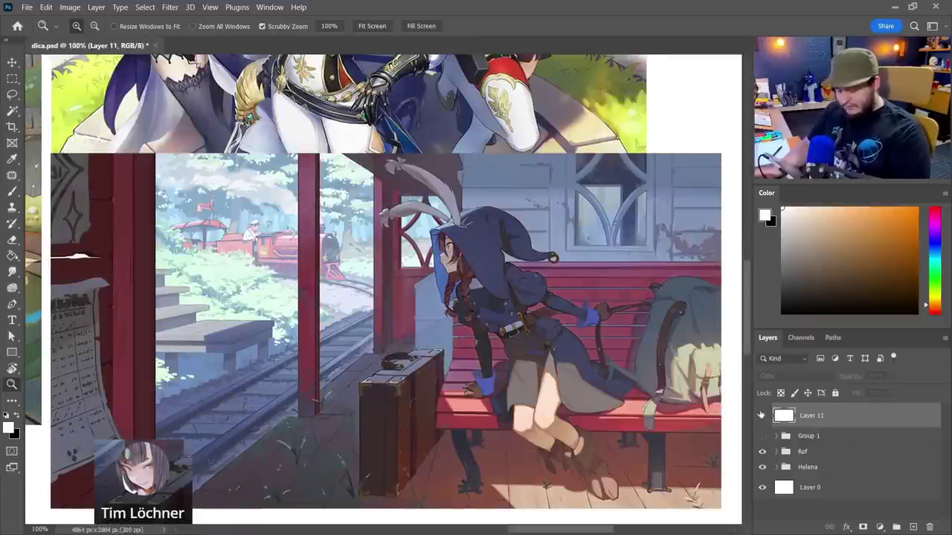
click(761, 414)
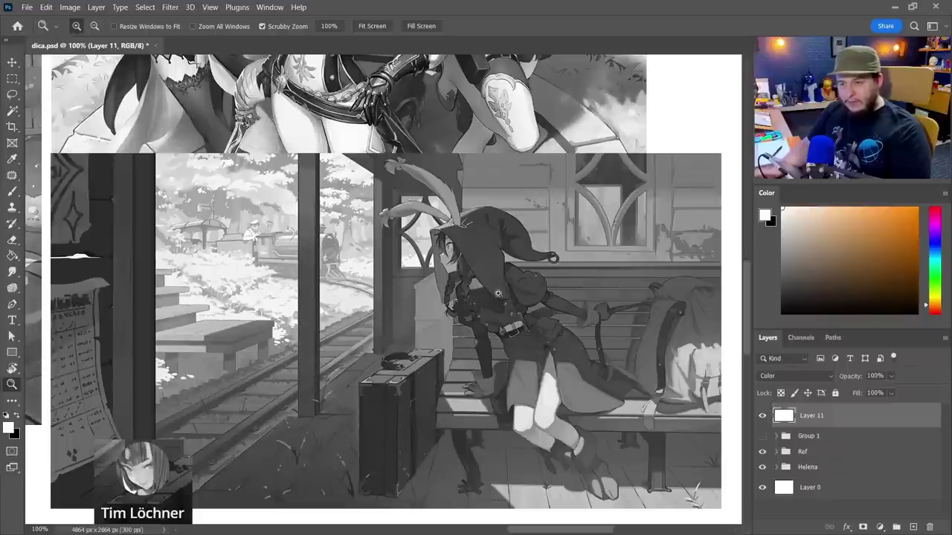
click(762, 415)
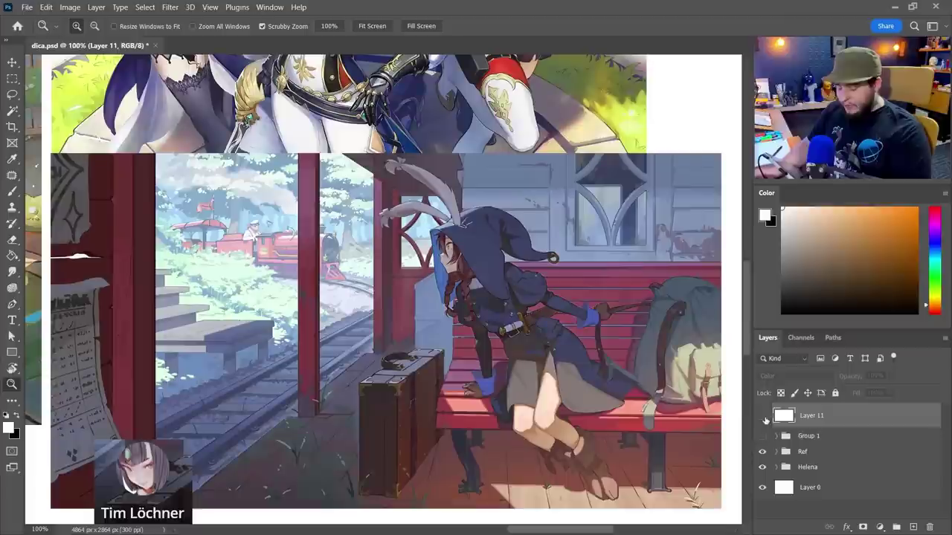
- Compare the four-character group reference in colour and greyscale by toggling the white Color layer
drag(477, 232, 555, 417)
drag(571, 253, 570, 391)
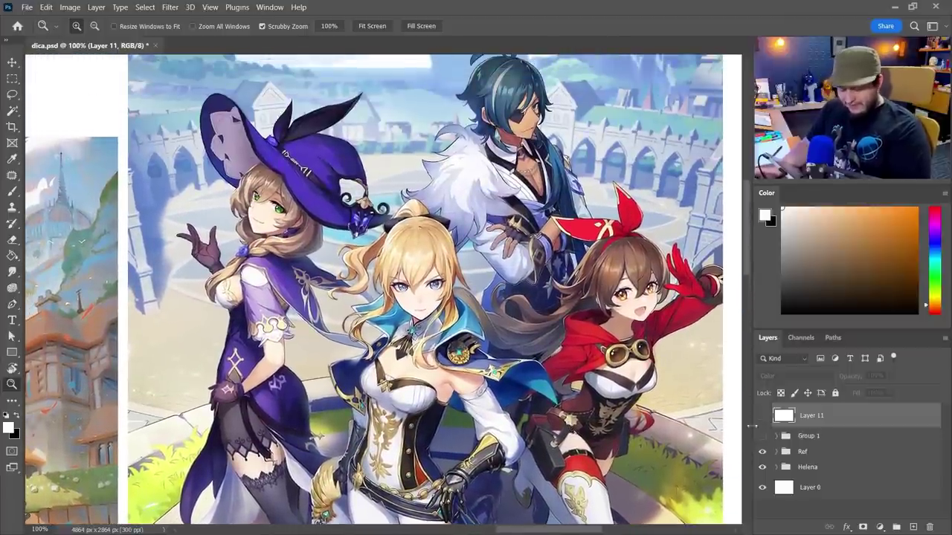
click(762, 416)
alt+click(550, 322)
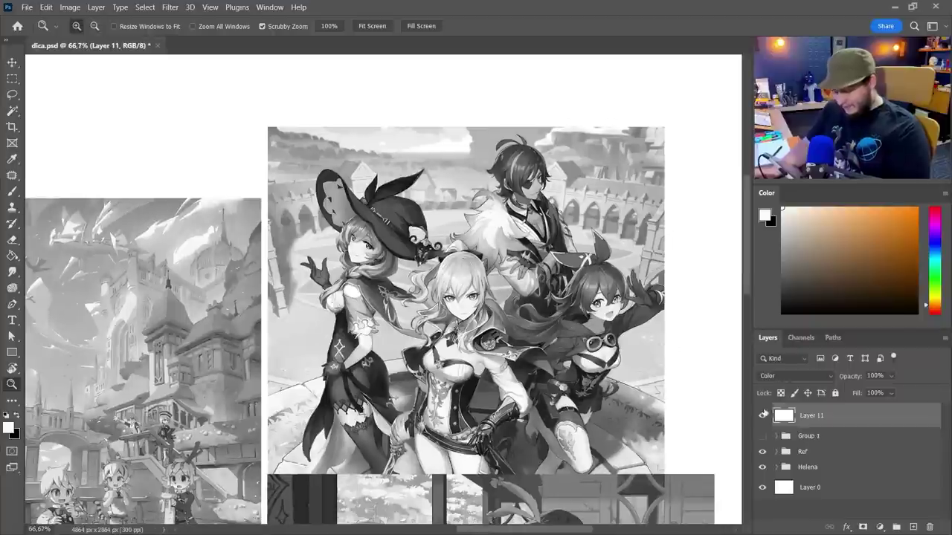
click(762, 415)
click(761, 416)
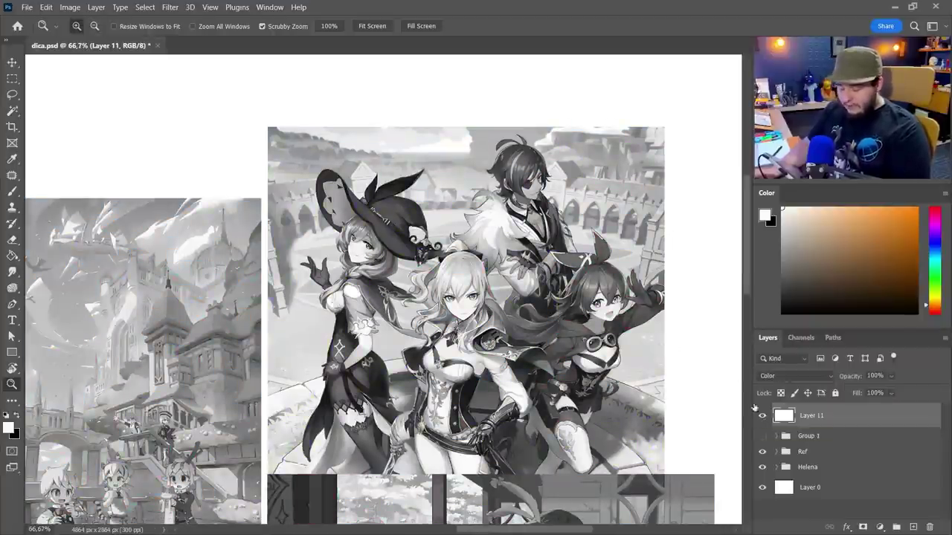
click(761, 416)
- Sample the blue tones of the distant landscape behind the purple-hatted witch in the group reference
key(b)
alt+click(313, 151)
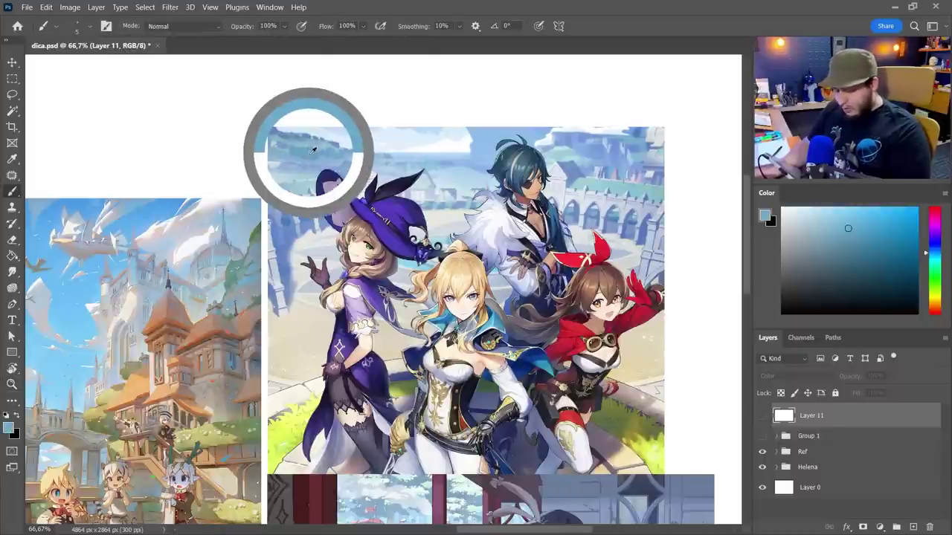
drag(313, 150, 321, 181)
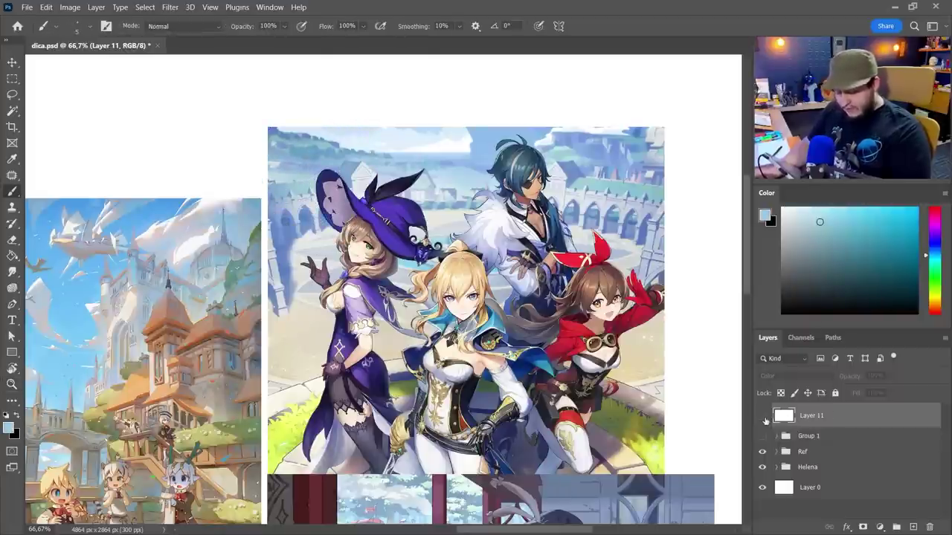
- Show the white Color layer again and compare the references' greyscale values with the pirate artwork
click(762, 416)
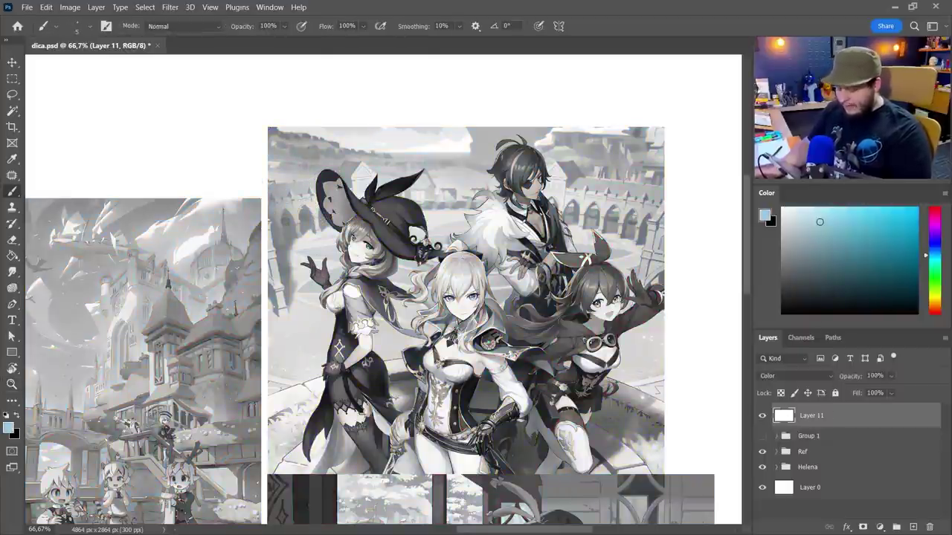
drag(425, 328, 552, 206)
key(ctrl+minus)
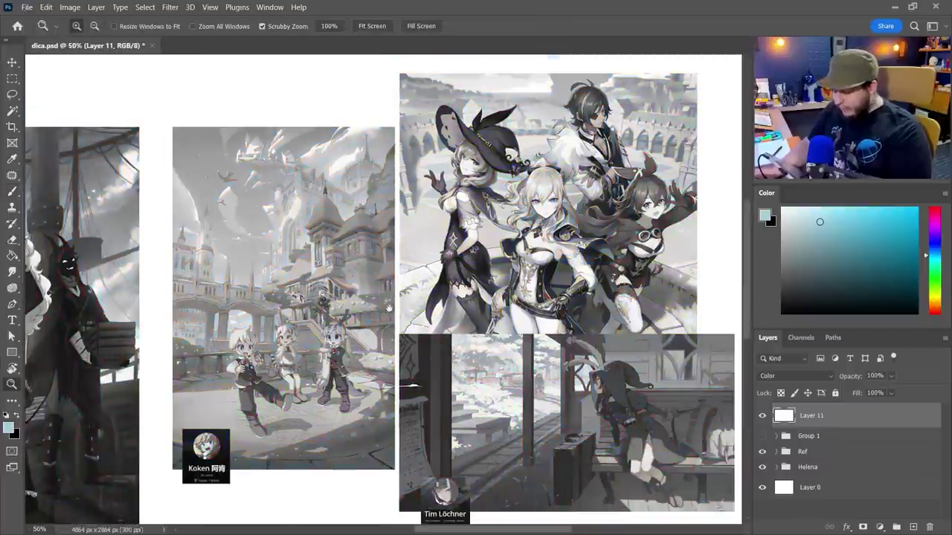
drag(389, 308, 456, 295)
drag(308, 297, 495, 290)
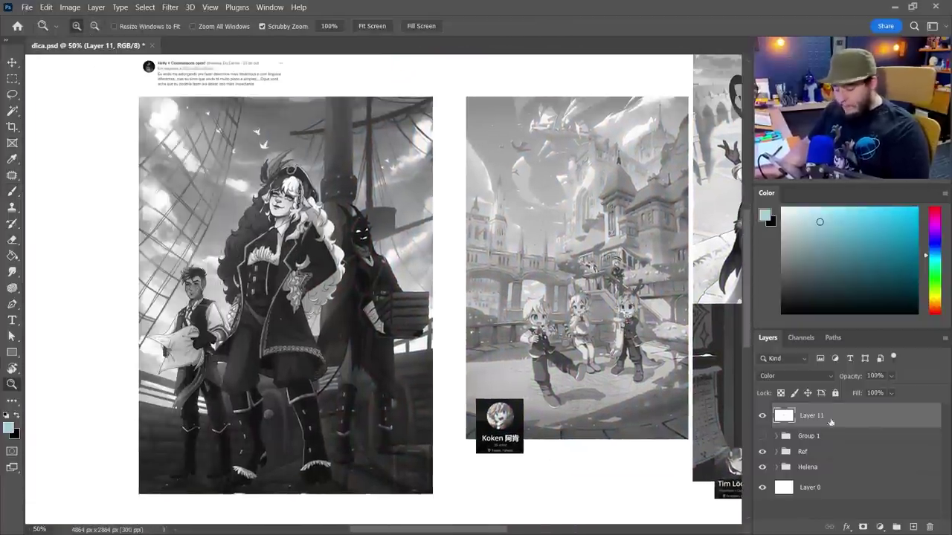
- Hide the white Color layer, then add a new layer above the Helena group and clip it to that group
click(762, 417)
key(v)
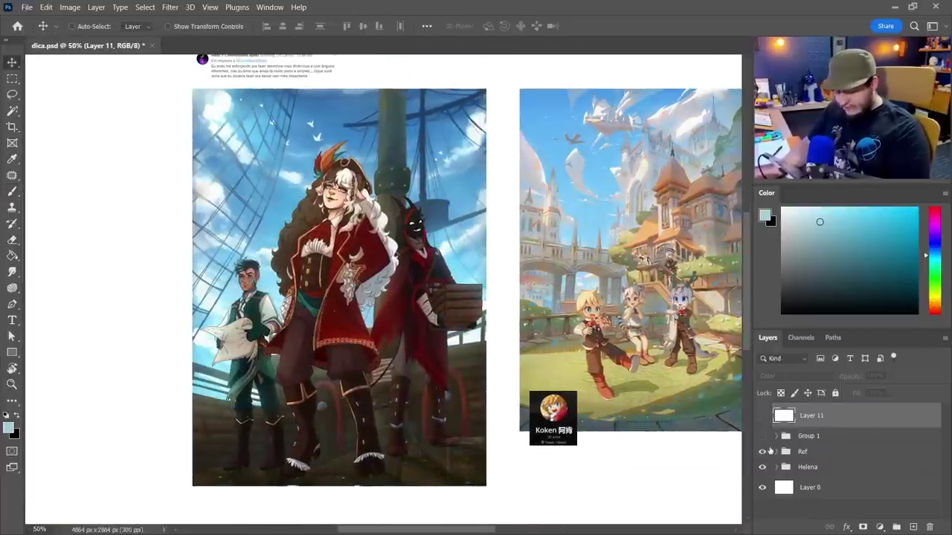
click(798, 468)
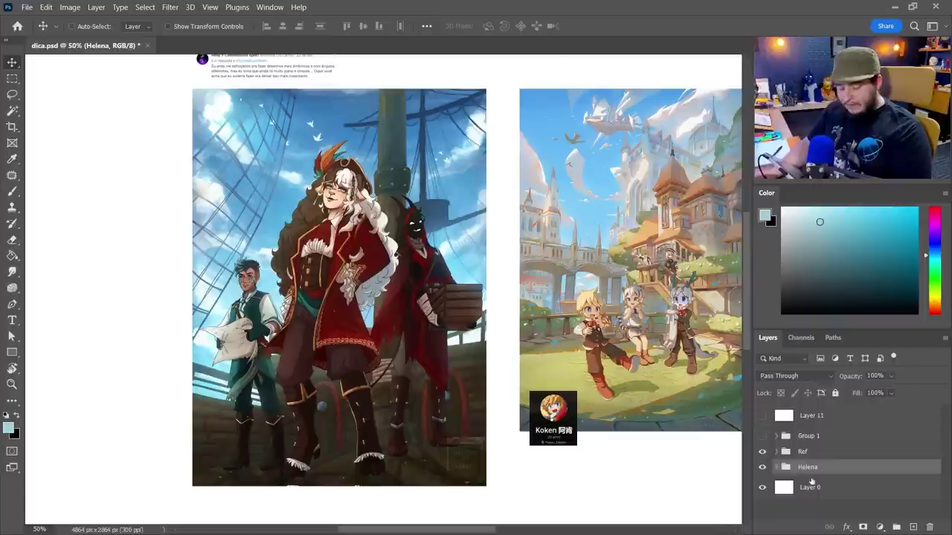
click(912, 526)
right_click(822, 475)
click(702, 266)
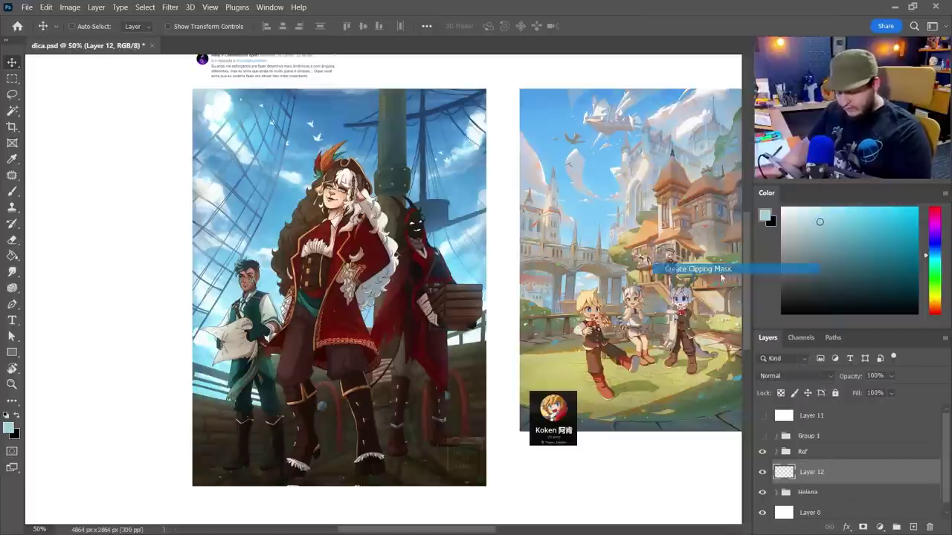
- Choose the soft Fofão brush from the BRUSHRUSH2020 set and size it to 511 px
key(b)
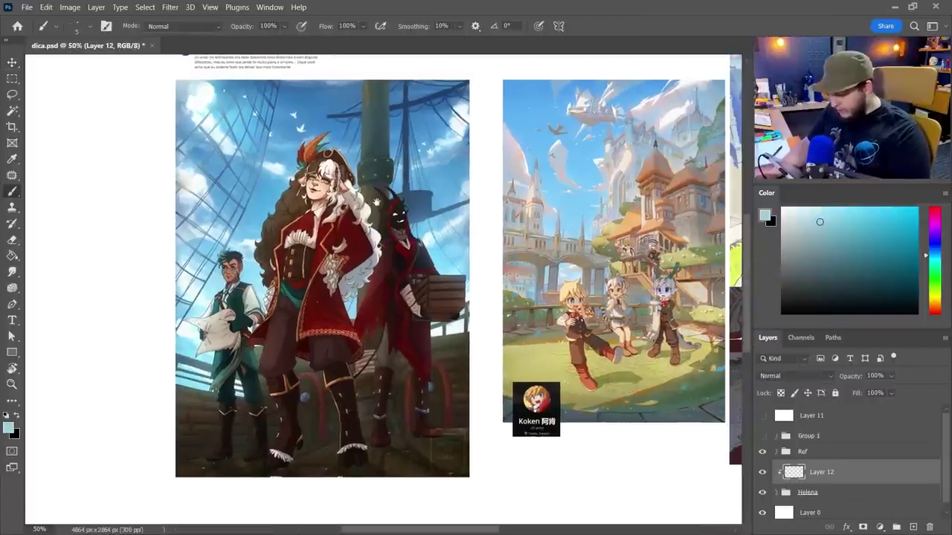
right_click(400, 198)
click(530, 406)
click(537, 179)
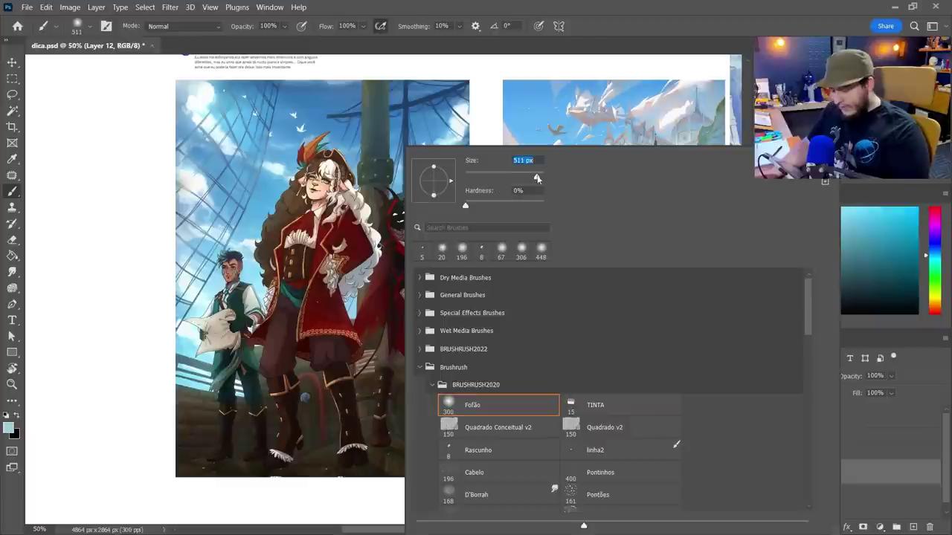
click(644, 44)
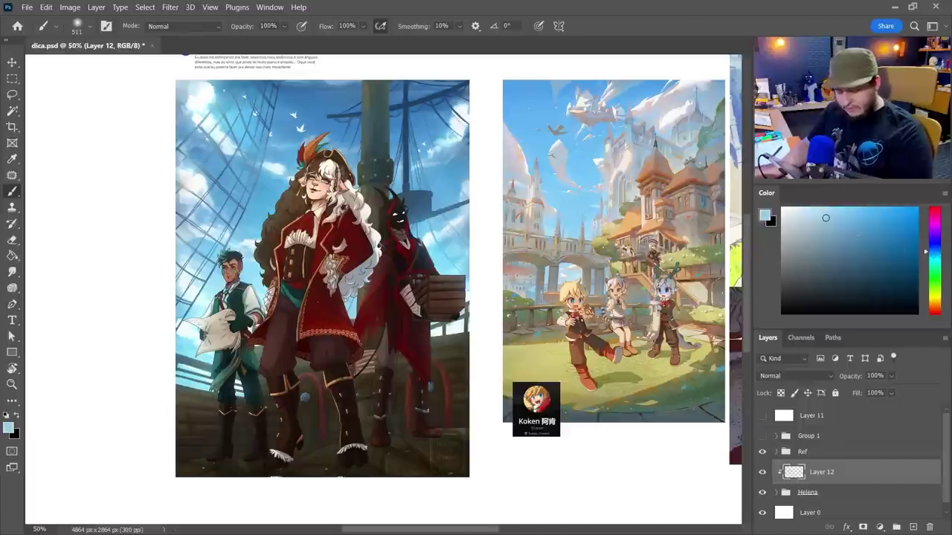
- Enlarge the Fofão brush to 1457 px and try a light-blue dab over the pirate captain
click(828, 209)
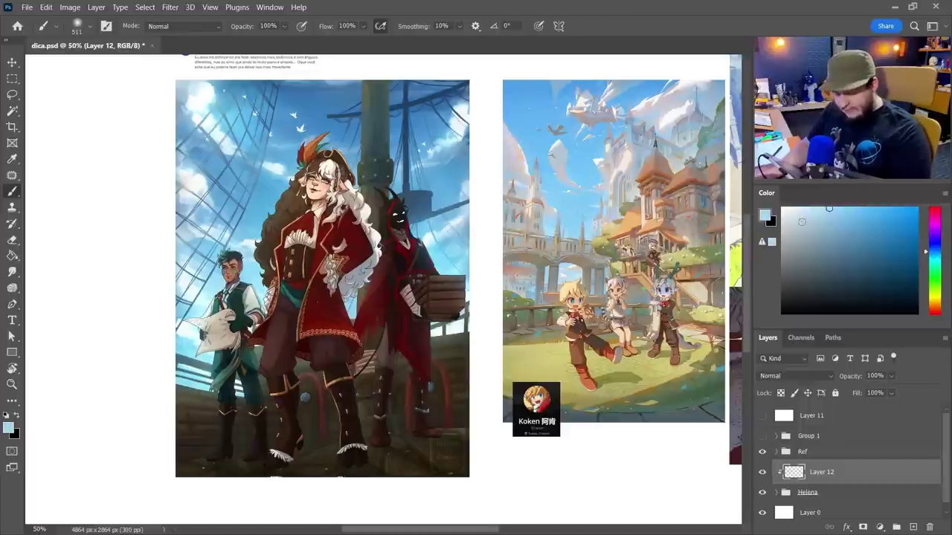
right_click(323, 203)
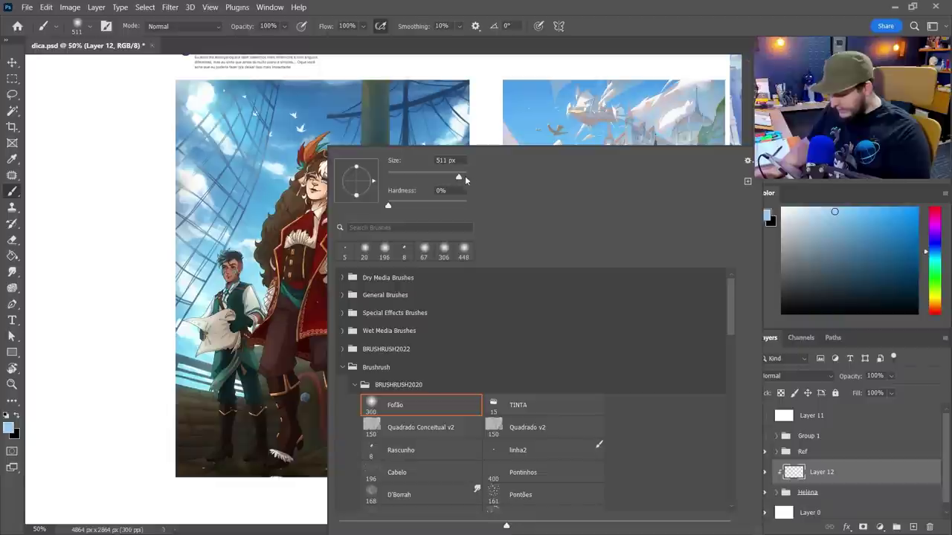
drag(460, 177, 461, 177)
click(283, 238)
key(ctrl+z)
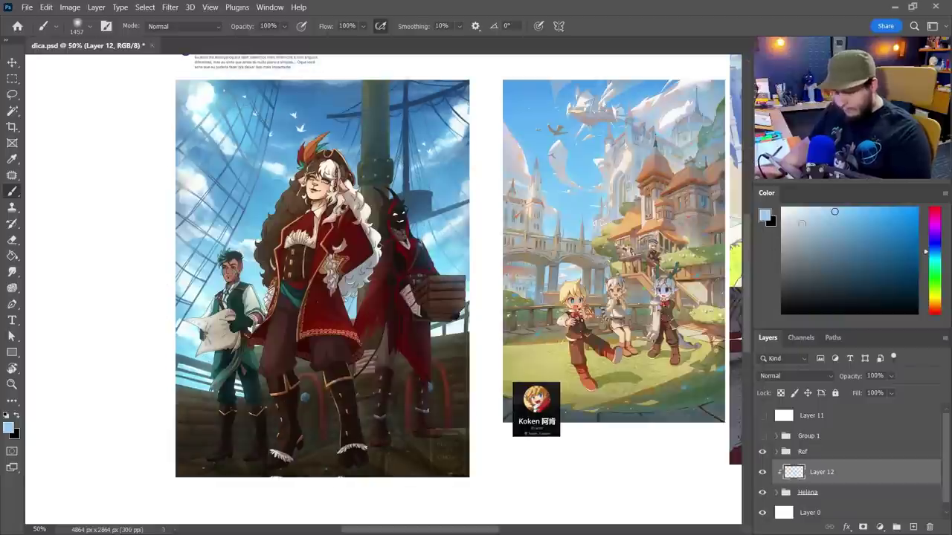
- Paint a soft cyan haze over the middle of the pirate illustration on Layer 12
click(931, 257)
click(849, 207)
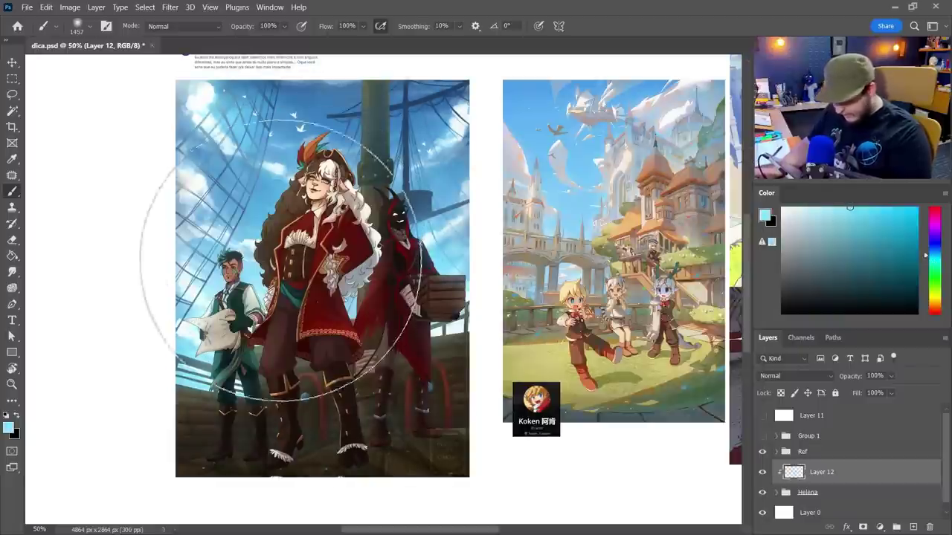
click(270, 272)
key(ctrl+z)
mouse_move(291, 260)
mouse_down()
mouse_move(367, 247)
mouse_move(390, 304)
mouse_up()
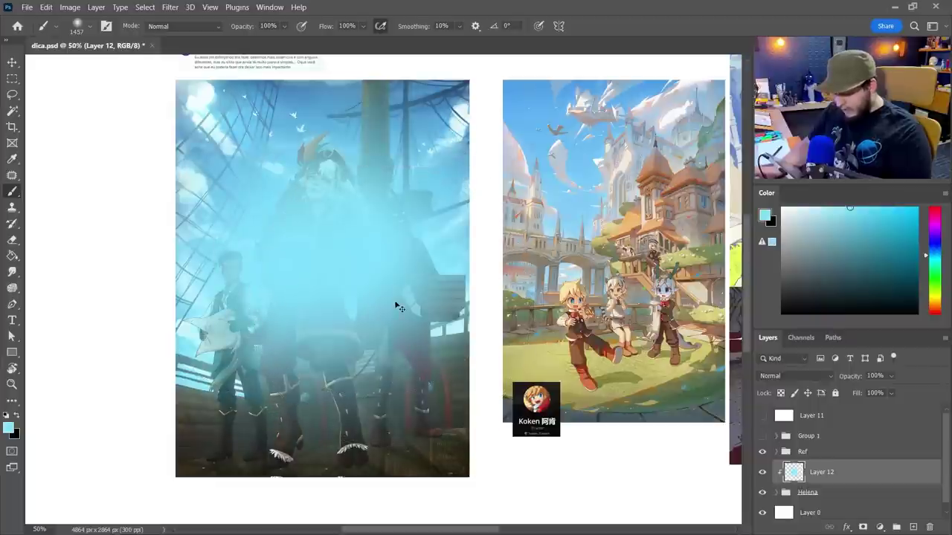
key(ctrl+z)
click(357, 283)
- Brush a deeper blue haze across the upper sky, mast and rigging of the pirate illustration
click(931, 248)
click(857, 213)
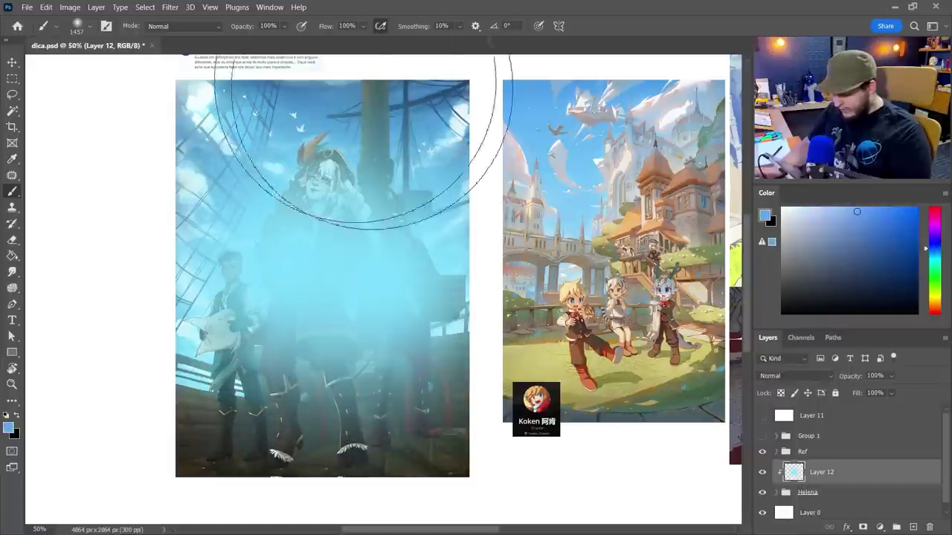
scroll(343, 129, up, 2)
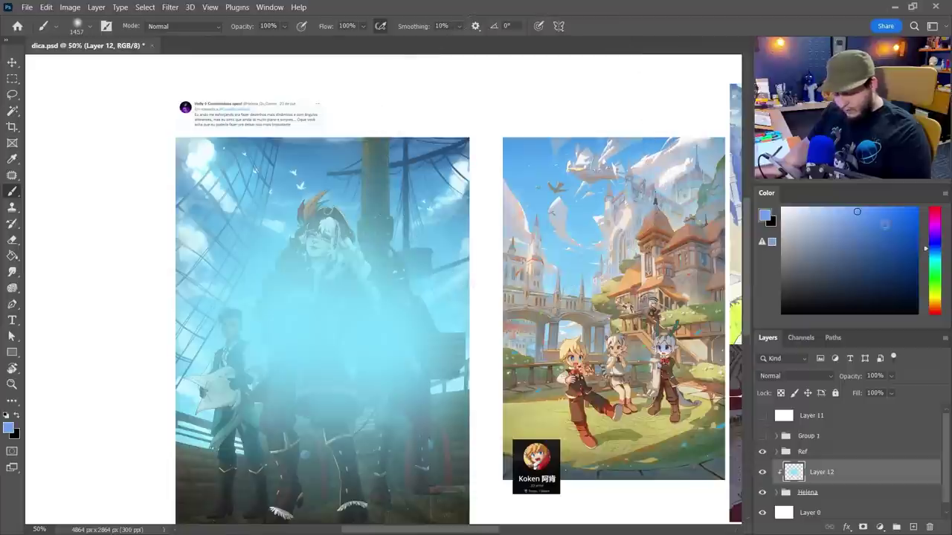
mouse_move(276, 64)
mouse_down()
mouse_move(256, 111)
mouse_move(406, 128)
mouse_up()
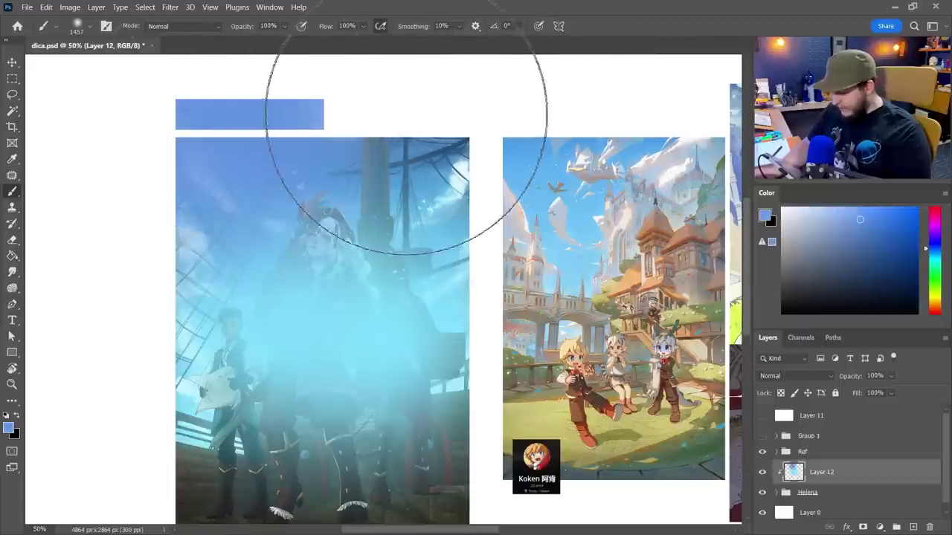
key(ctrl+z)
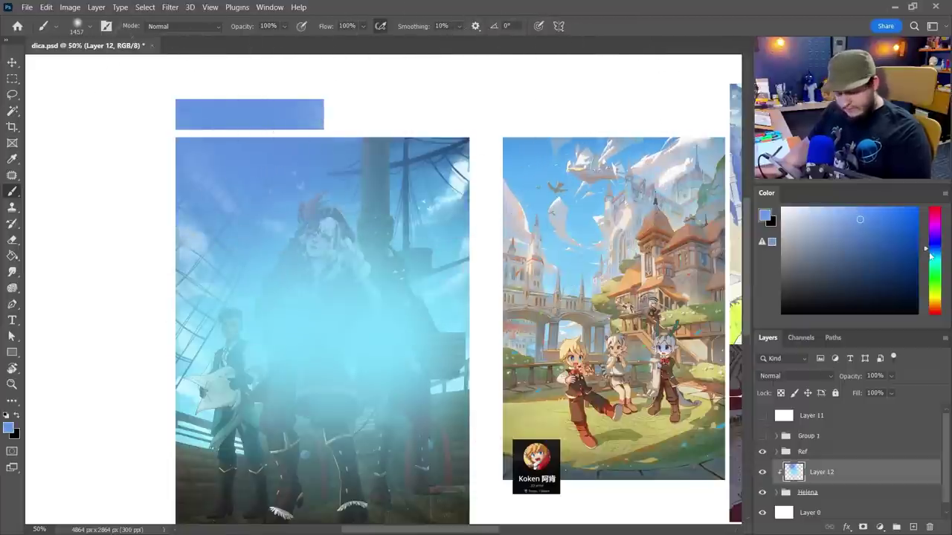
click(931, 251)
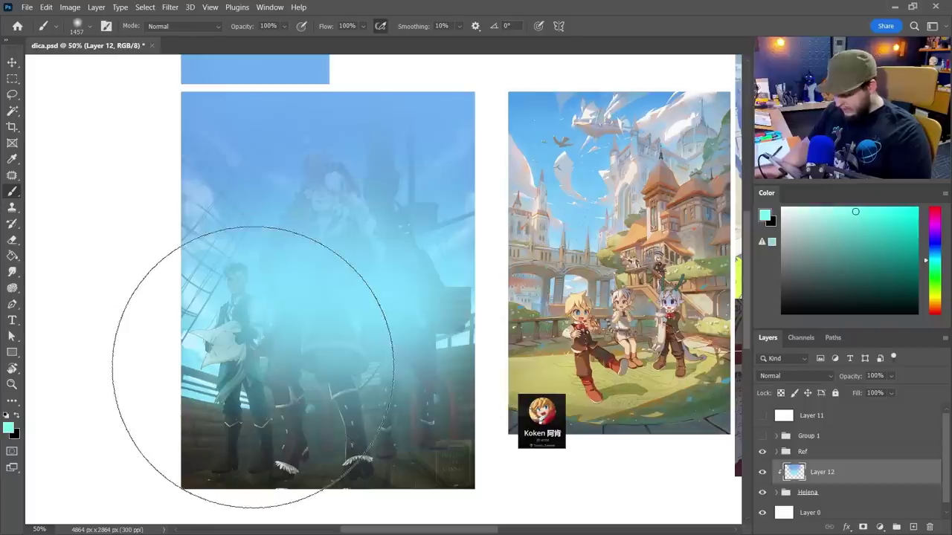
- Cover the lower part of the pirate illustration, including legs and deck, with a pale cyan haze
drag(255, 382, 374, 384)
key(ctrl+z)
click(934, 255)
mouse_move(305, 407)
mouse_down()
mouse_move(367, 412)
mouse_move(228, 421)
mouse_move(382, 403)
mouse_up()
key(ctrl+z)
click(830, 209)
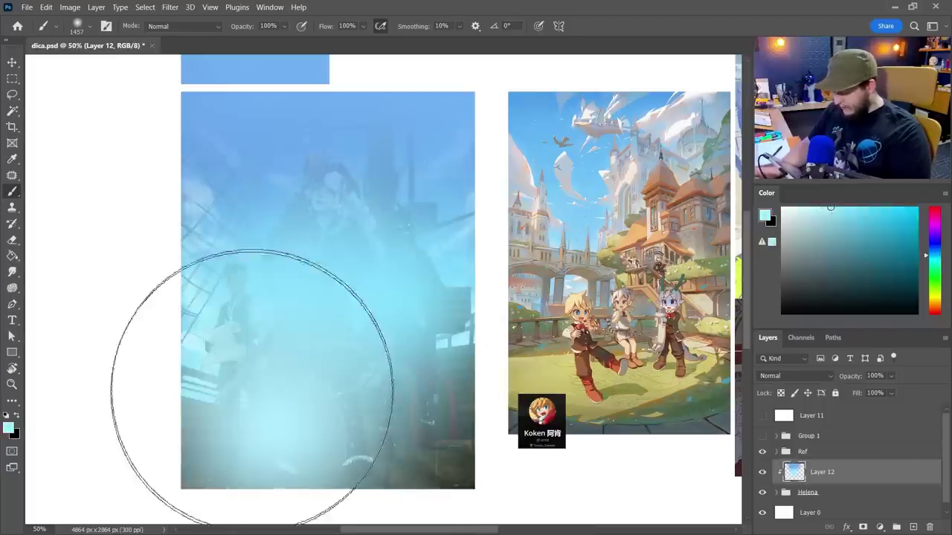
mouse_move(252, 389)
mouse_down()
mouse_move(430, 382)
mouse_move(540, 387)
mouse_up()
drag(408, 338, 438, 329)
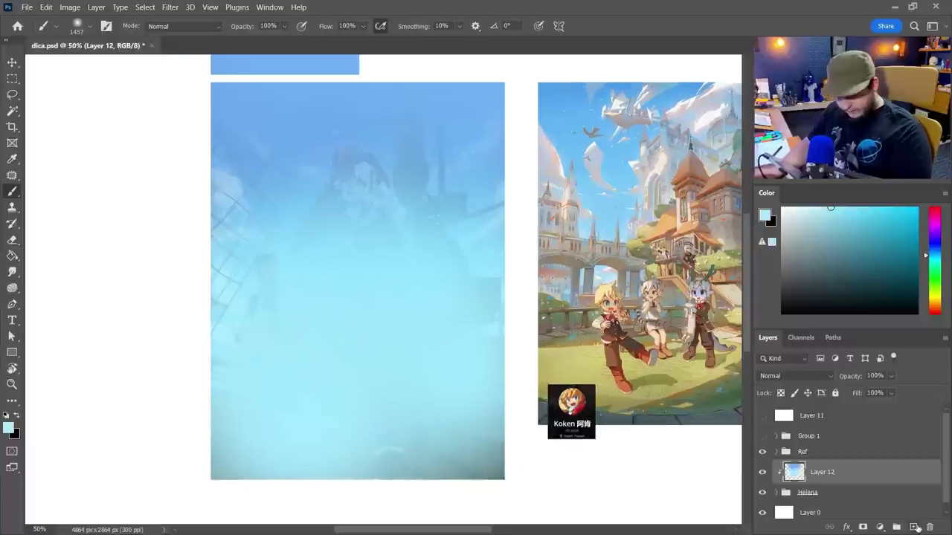
- Add a new layer above Layer 12 and clip it to the Helena group
click(912, 528)
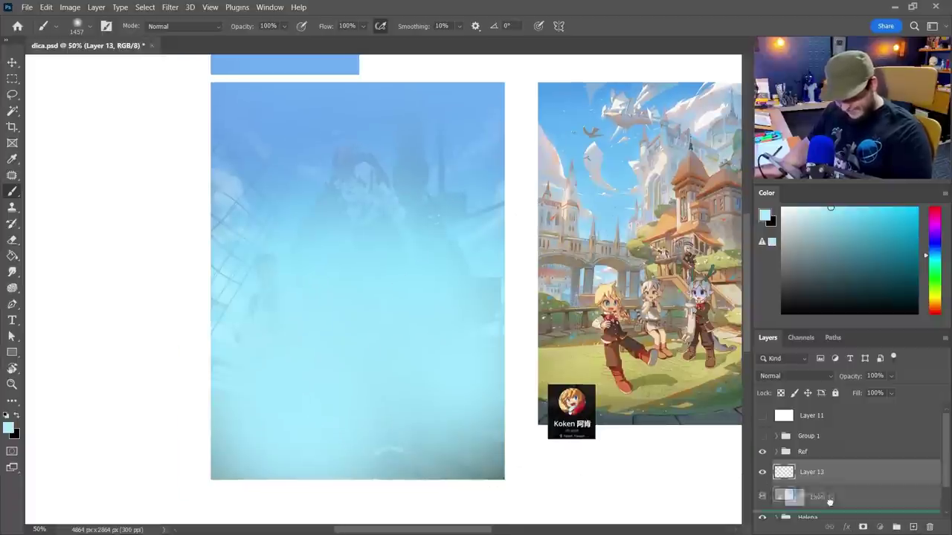
alt+click(784, 483)
drag(399, 339, 408, 315)
key(z)
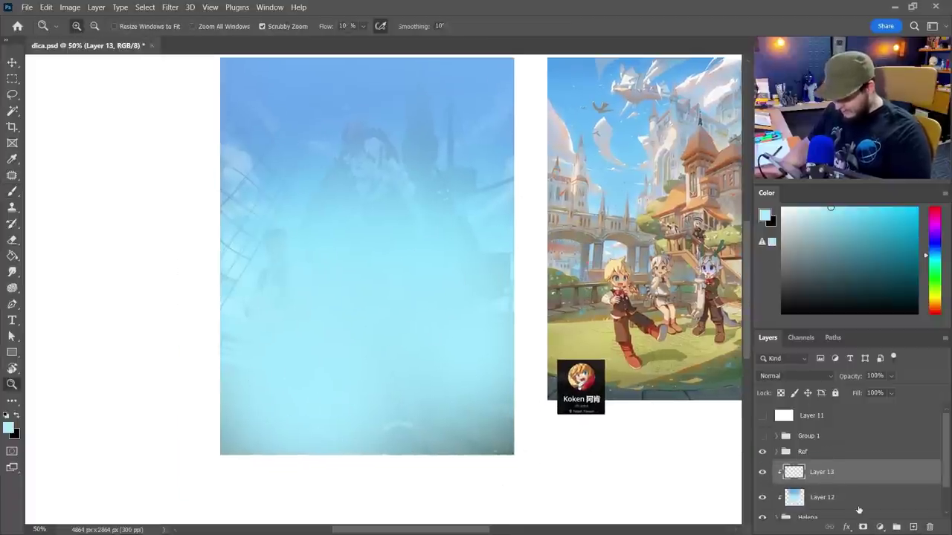
- Add a mask to Layer 12, lasso the three pirates and the deck, and mask the haze off them
click(858, 503)
click(862, 527)
key(l)
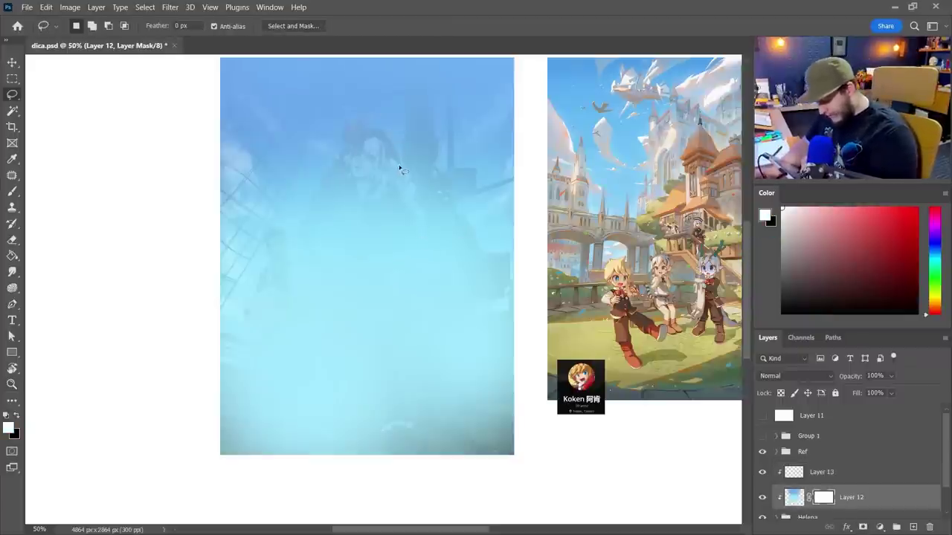
drag(399, 166, 374, 132)
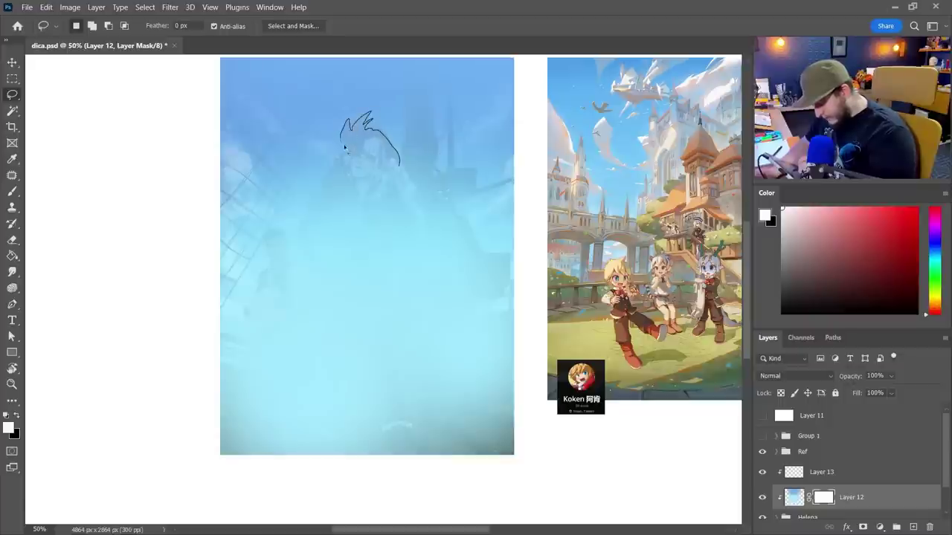
drag(336, 162, 309, 216)
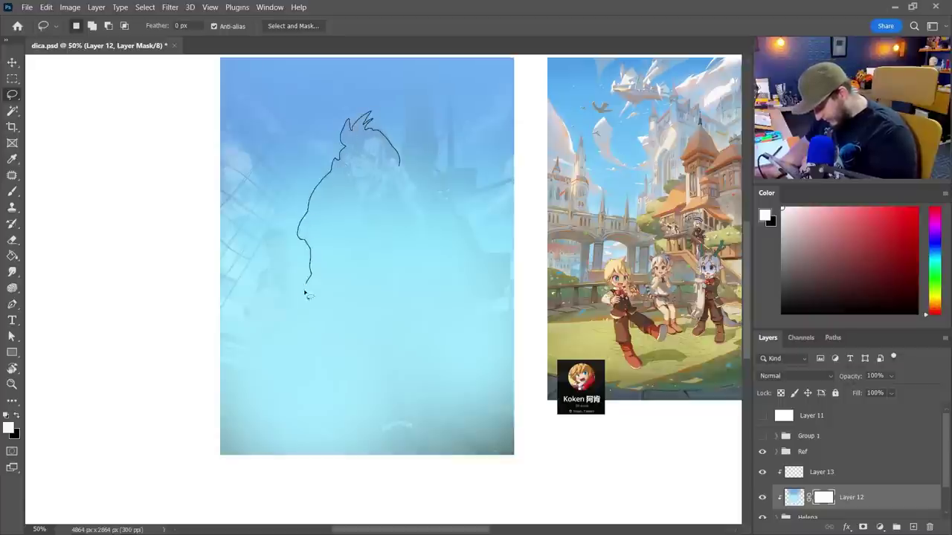
mouse_move(283, 263)
mouse_down()
mouse_move(284, 235)
mouse_move(268, 232)
mouse_move(242, 306)
mouse_up()
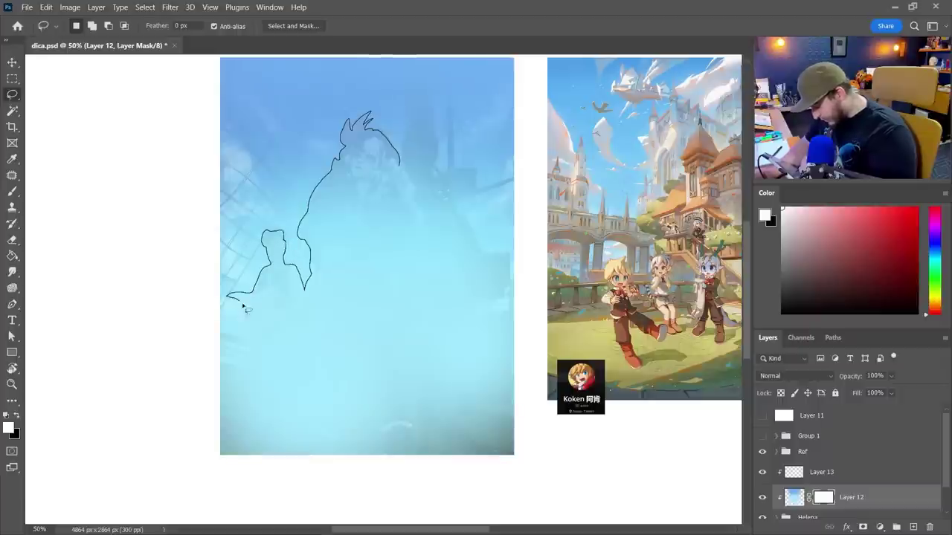
mouse_move(244, 408)
mouse_down()
mouse_move(305, 519)
mouse_move(510, 470)
mouse_move(534, 399)
mouse_move(474, 344)
mouse_up()
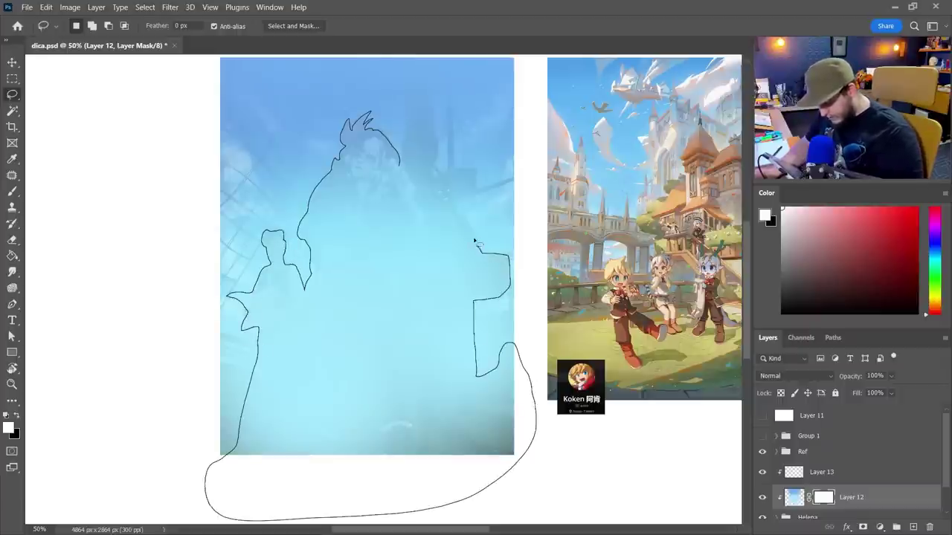
mouse_move(455, 211)
mouse_down()
mouse_move(422, 169)
mouse_move(420, 201)
mouse_up()
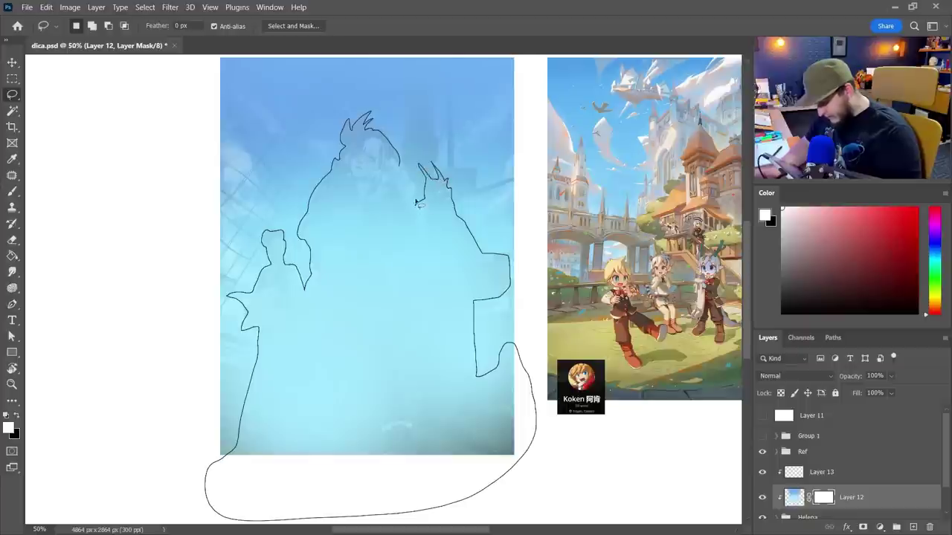
key(Delete)
key(ctrl+d)
- Brush black on Layer 12's mask to clear the remaining haze from the deck and railing beside the map holder
key(b)
drag(320, 420, 206, 459)
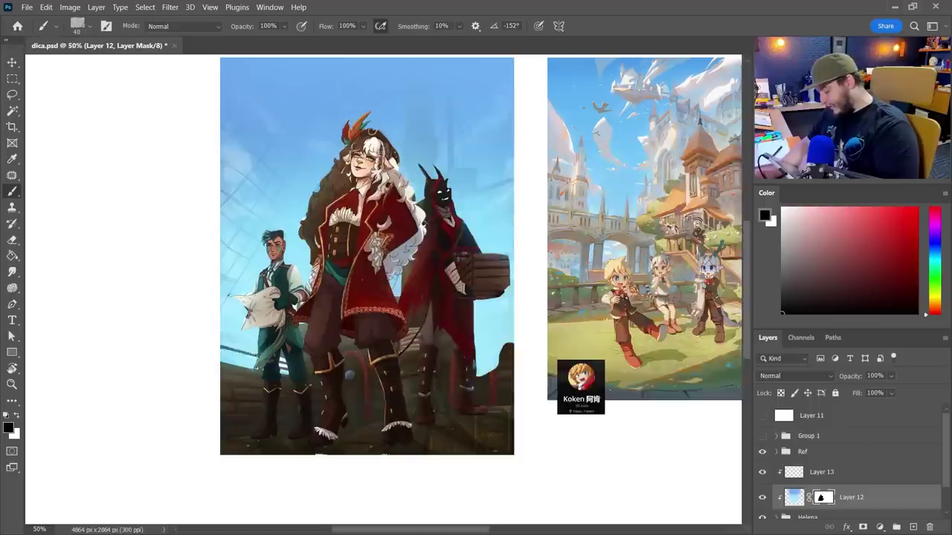
drag(246, 346, 226, 342)
- Paint a medium-blue silhouette of the ship's mast behind the captain on Layer 13
click(822, 472)
click(935, 251)
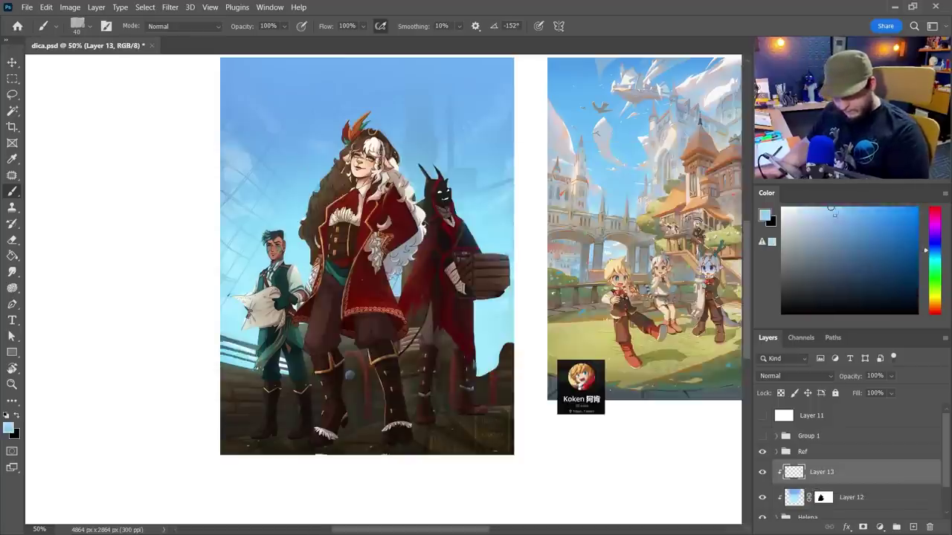
drag(837, 221, 852, 234)
drag(414, 61, 414, 137)
mouse_move(412, 65)
mouse_down()
mouse_move(409, 162)
mouse_move(422, 197)
mouse_move(433, 140)
mouse_move(425, 62)
mouse_up()
- Load Layer 12's mask as a selection, apply it as Layer 13's mask, and target Layer 13's artwork again
ctrl+click(823, 498)
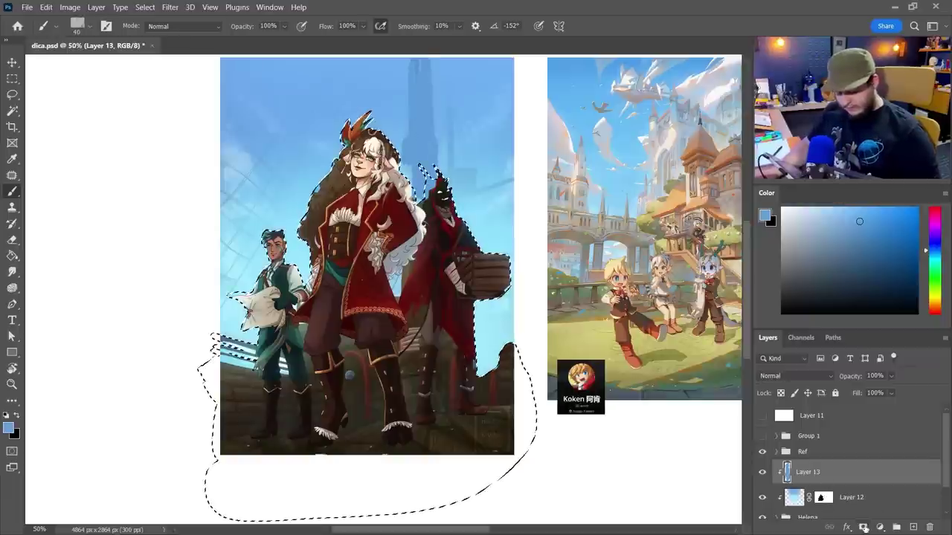
click(862, 526)
click(788, 474)
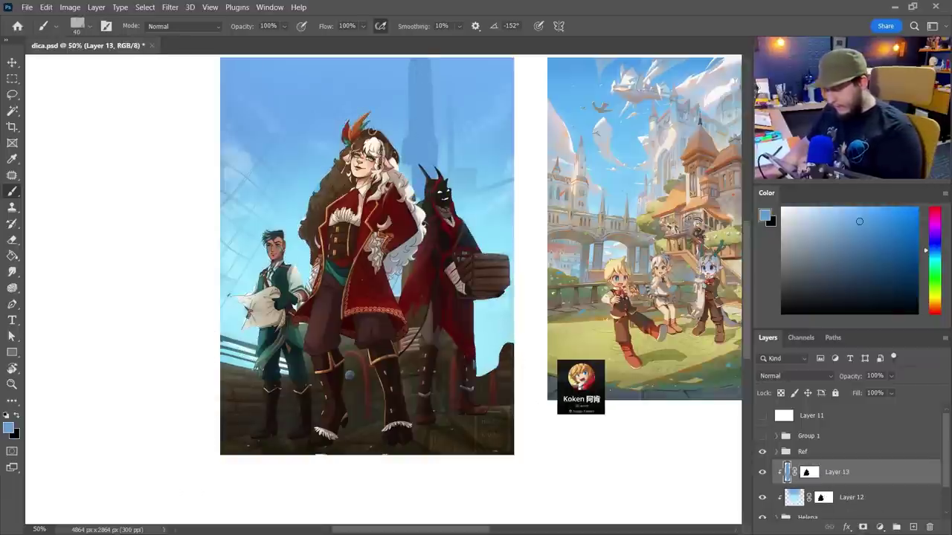
- Paint the mast's yards, ropes and crow's nest as blue silhouettes behind the cloaked figure
mouse_move(450, 59)
mouse_down()
mouse_move(451, 190)
mouse_move(471, 169)
mouse_move(457, 190)
mouse_move(525, 177)
mouse_up()
mouse_move(385, 75)
mouse_down()
mouse_move(447, 83)
mouse_move(516, 67)
mouse_up()
key(ctrl+z)
key(ctrl+z)
drag(404, 94, 515, 61)
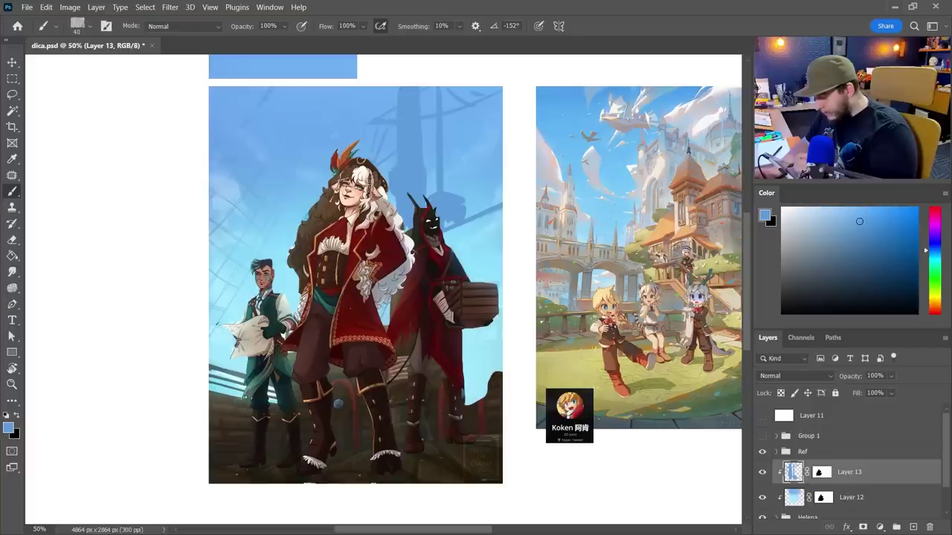
- Sketch the blue rigging ropes across the sky above the map holder, undoing unwanted strokes
mouse_move(267, 88)
mouse_down()
mouse_move(229, 148)
mouse_move(202, 161)
mouse_up()
key(ctrl+z)
drag(292, 95, 222, 226)
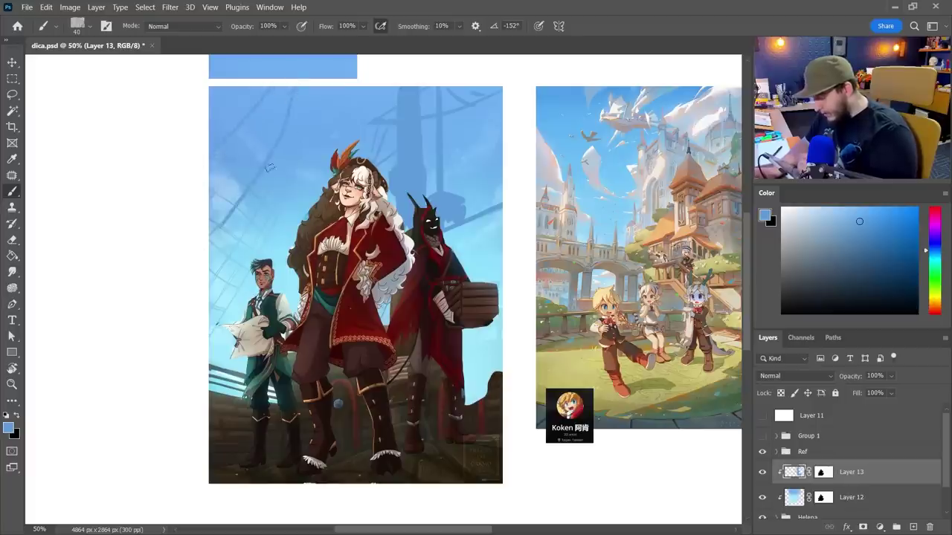
mouse_move(302, 144)
mouse_down()
mouse_move(222, 308)
mouse_move(196, 336)
mouse_move(226, 318)
mouse_move(200, 346)
mouse_up()
key(ctrl+z)
key(ctrl+z)
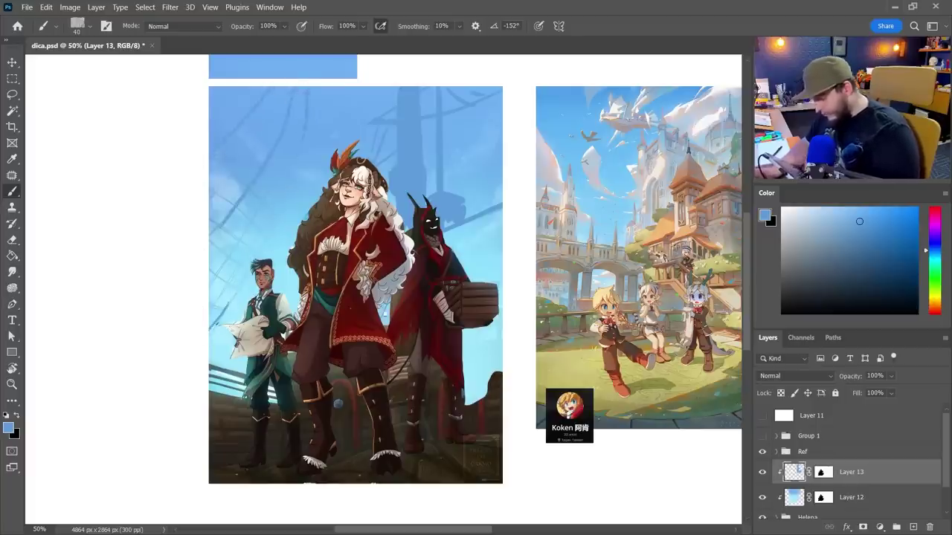
drag(420, 336, 428, 276)
drag(214, 309, 254, 306)
key(ctrl+z)
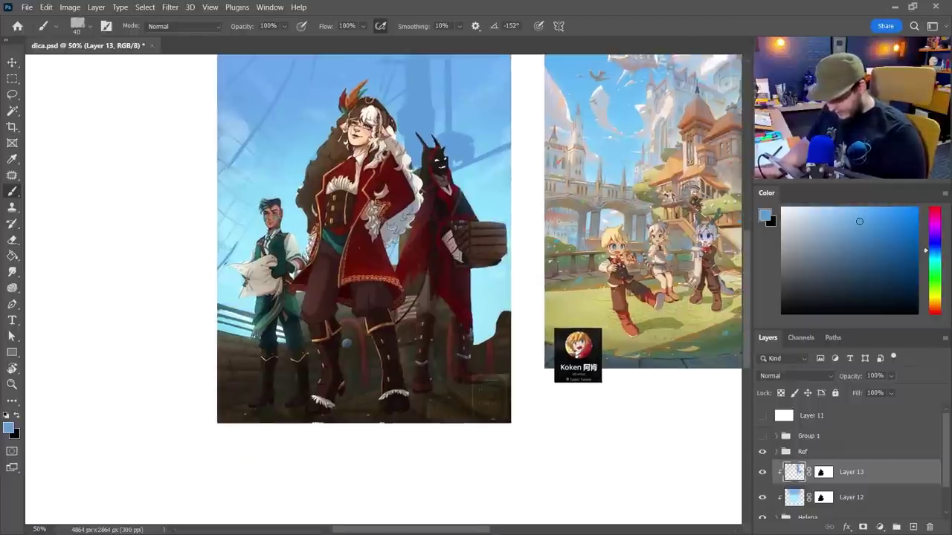
- Paint blue below the crate beside the cloaked figure and brush white on Layer 13's mask to extend it down
drag(467, 290, 502, 293)
click(822, 472)
drag(500, 349, 484, 323)
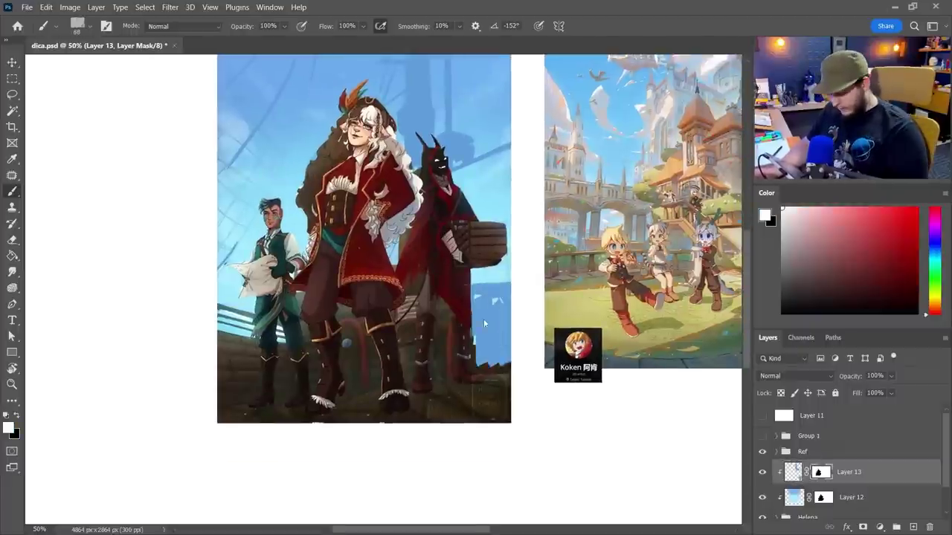
- Set the Quadrado v2 brush to 56 px and paint blue over the background behind the pirates' legs
click(553, 177)
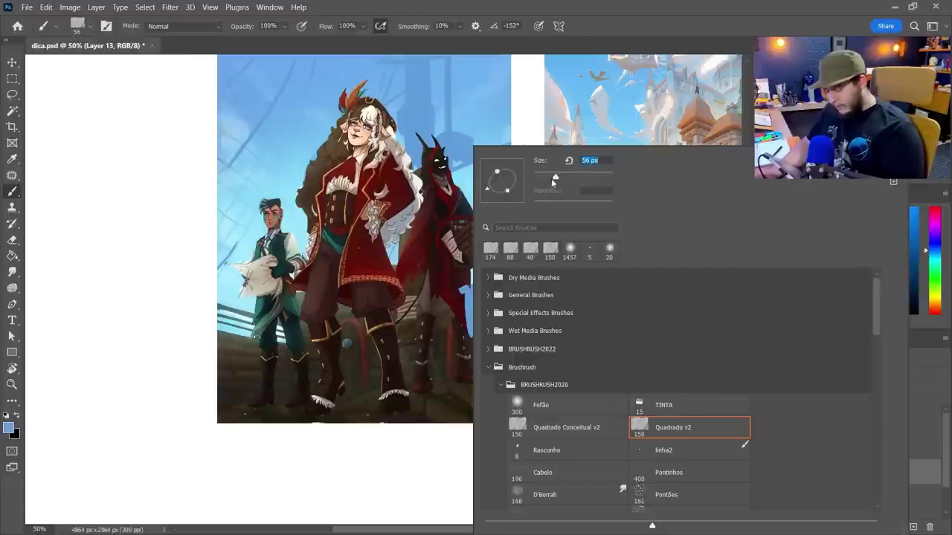
click(411, 329)
mouse_move(340, 313)
mouse_down()
mouse_move(360, 325)
mouse_move(343, 306)
mouse_up()
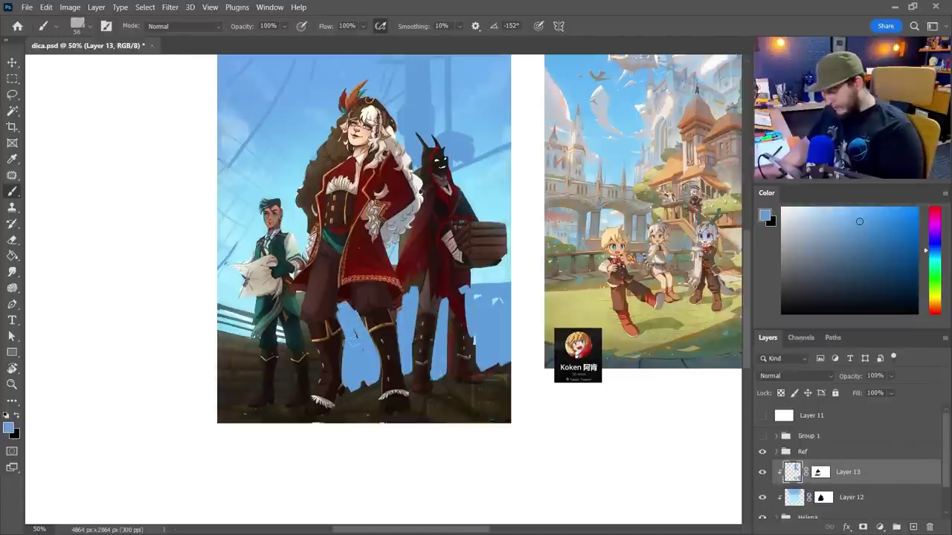
drag(305, 333, 318, 381)
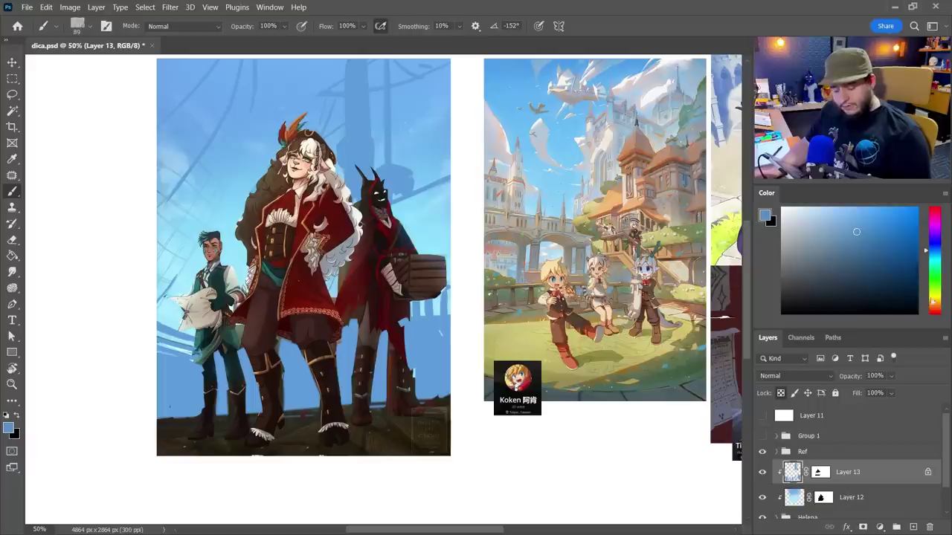
- Choose a light warm beige and paint it over the mast behind the captain on Layer 13
click(934, 309)
click(933, 310)
click(849, 239)
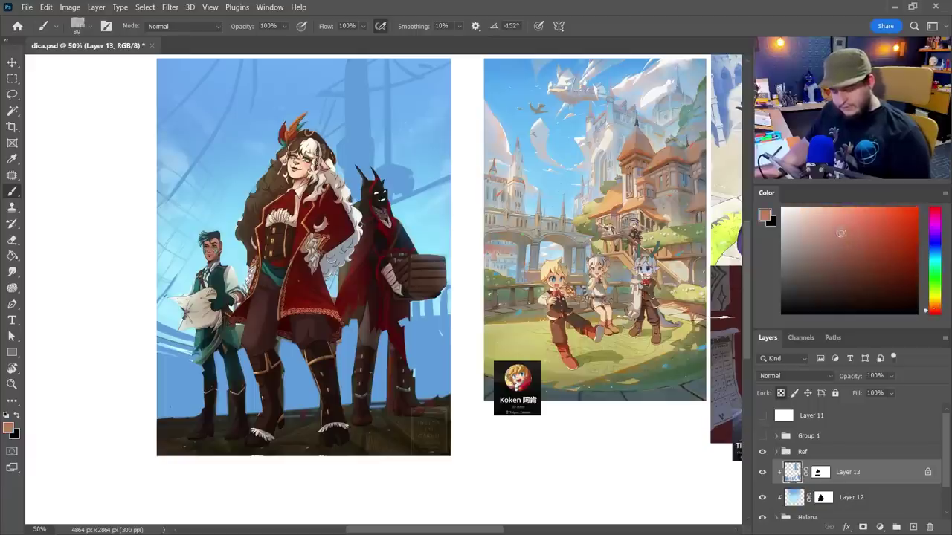
click(832, 218)
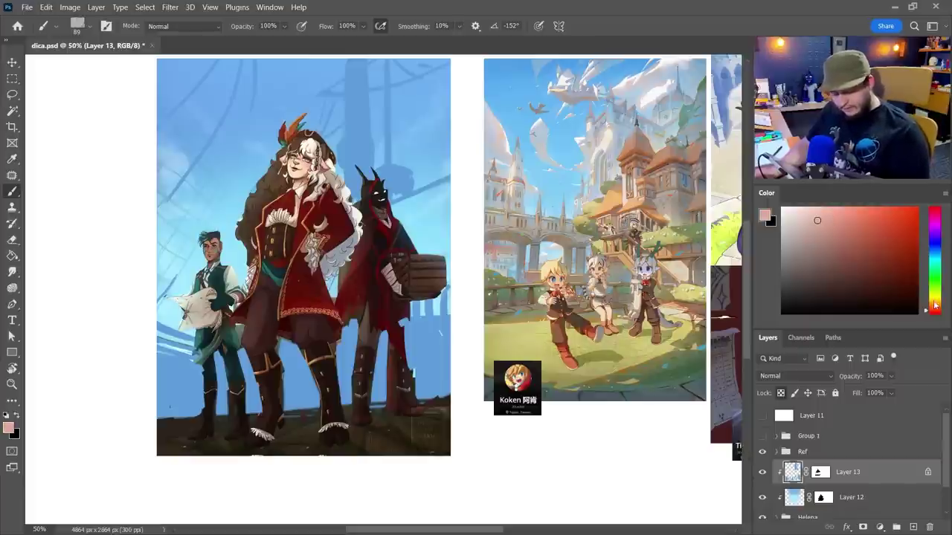
drag(934, 312, 934, 307)
drag(351, 61, 351, 134)
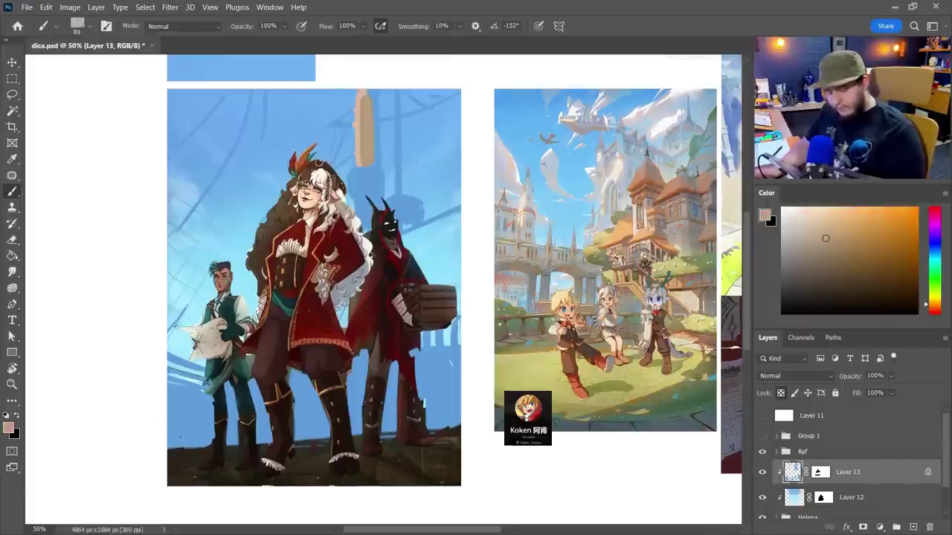
click(823, 225)
drag(363, 92, 358, 193)
- Set the brush to 28 px and paint a beige yard and vertical rope beside the mast
right_click(429, 172)
click(499, 176)
drag(330, 123, 347, 115)
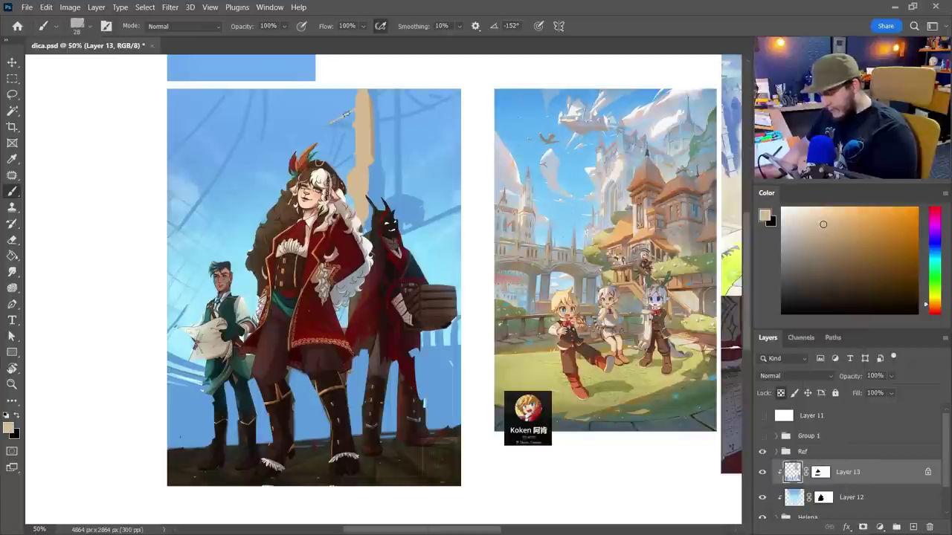
drag(398, 90, 396, 215)
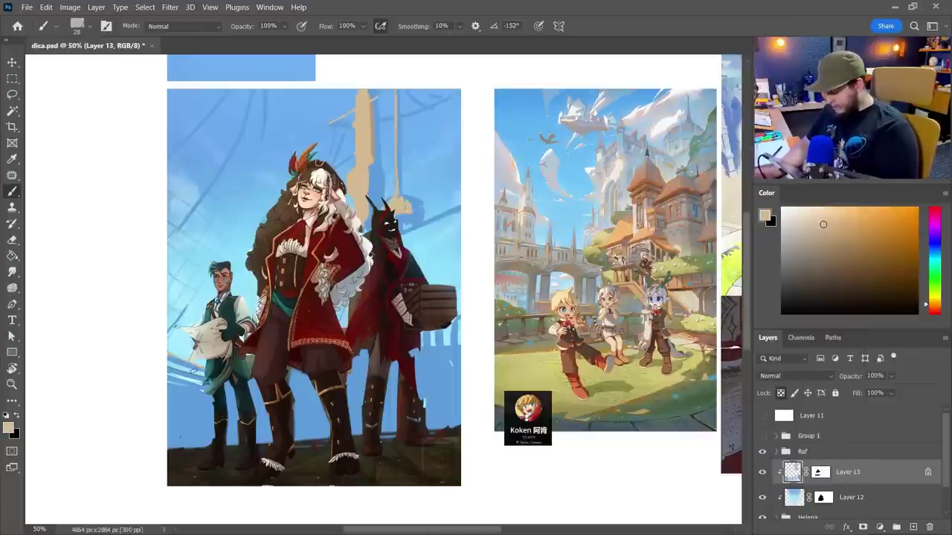
- Set the brush to 75 px and paint beige over the background between the pirates' legs and the railing below the crate
right_click(347, 412)
click(439, 176)
drag(262, 410, 265, 445)
drag(305, 375, 303, 446)
drag(363, 367, 356, 419)
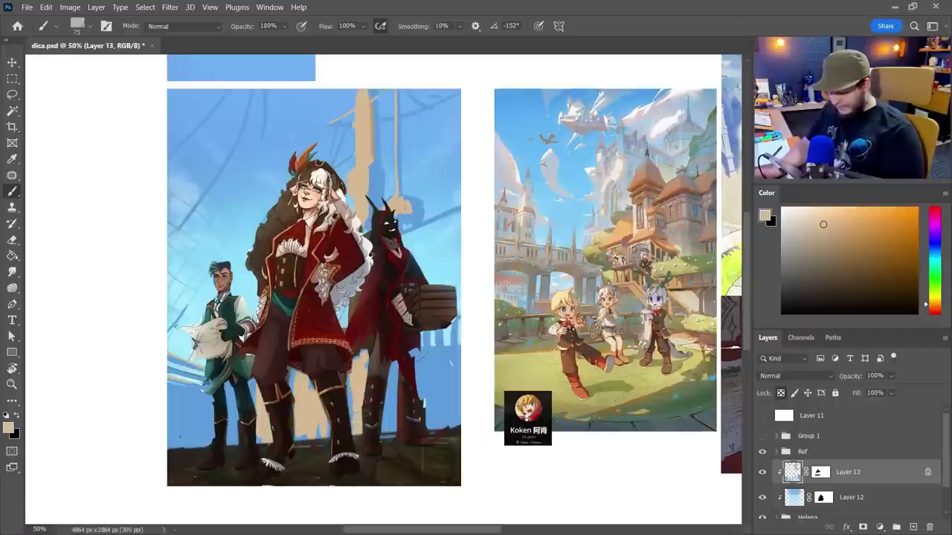
drag(422, 356, 465, 353)
drag(423, 374, 417, 414)
mouse_move(449, 368)
mouse_down()
mouse_move(417, 414)
mouse_move(446, 422)
mouse_up()
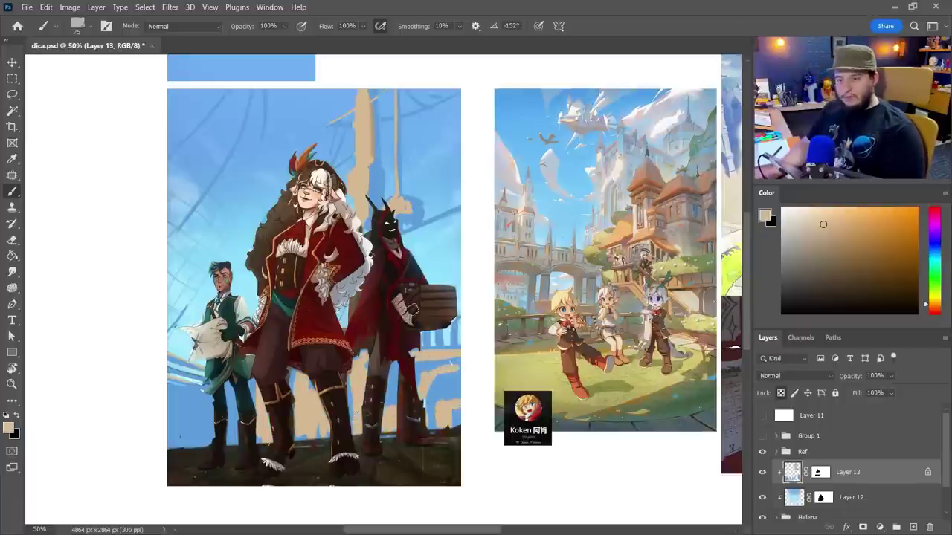
- Blend warm tones sampled from the castle reference over the mast and the background behind the legs, using the 300 px Fofão soft brush
right_click(417, 316)
click(509, 414)
alt+click(641, 131)
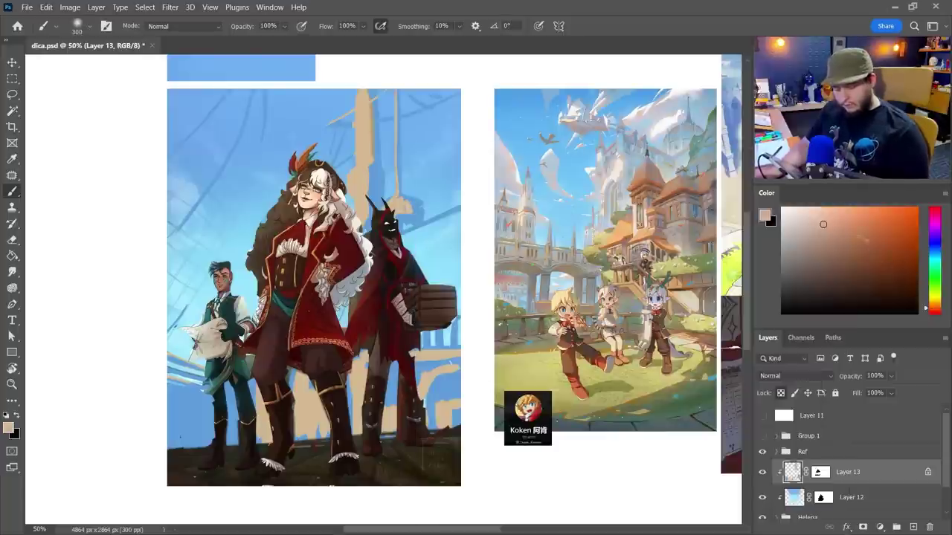
alt+click(662, 235)
mouse_move(312, 417)
mouse_down()
mouse_move(395, 409)
mouse_move(292, 476)
mouse_up()
alt+click(630, 308)
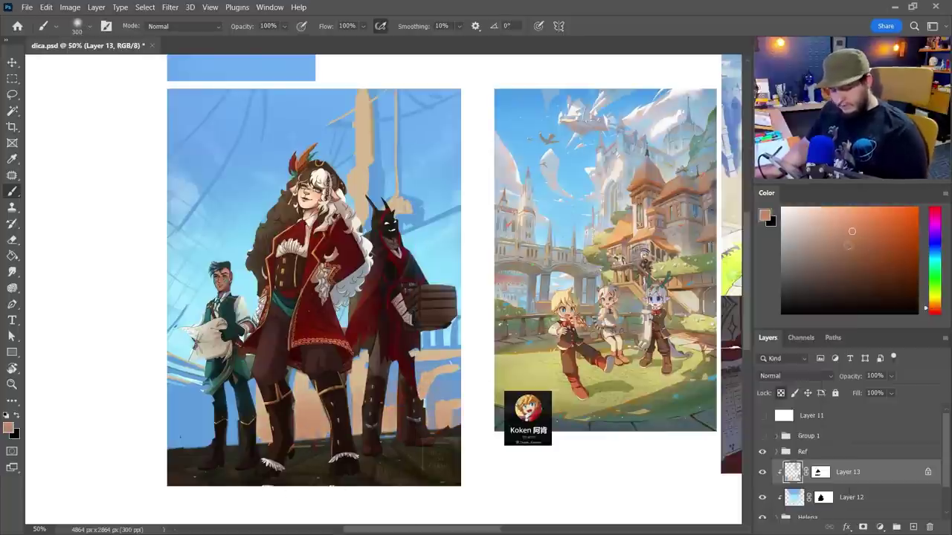
drag(366, 191, 364, 171)
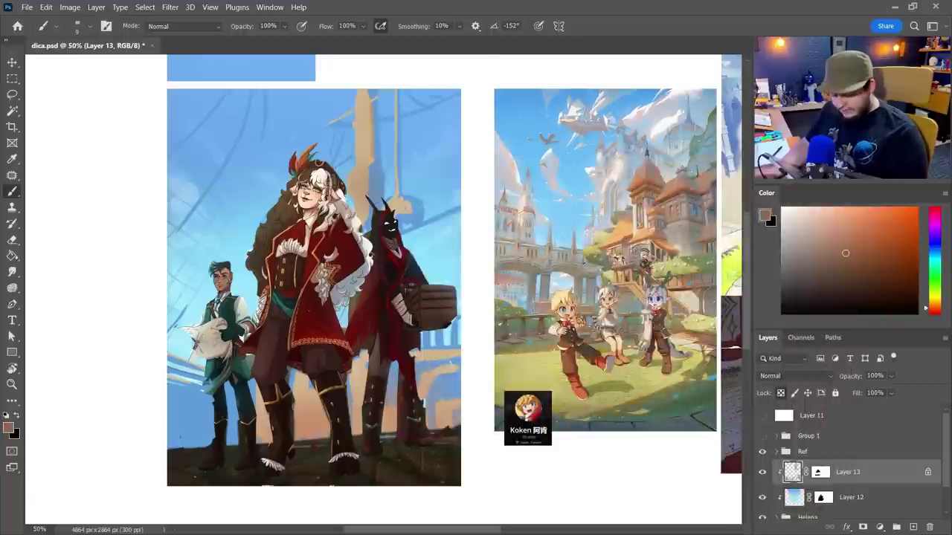
- Sample the reference rooftops' orange and paint a saturated orange edge down the mast's shadow boundary with a 20 px brush
key(z)
click(660, 251)
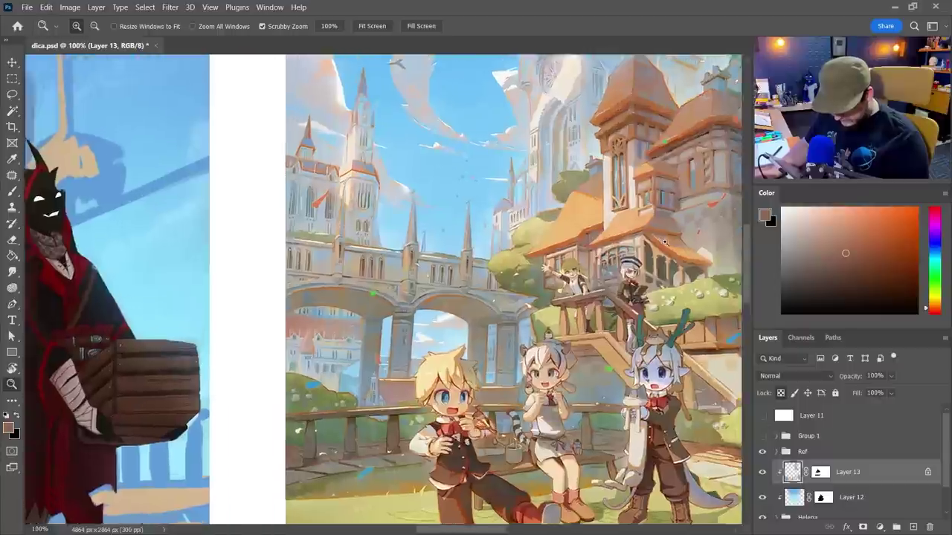
click(663, 249)
alt+click(658, 256)
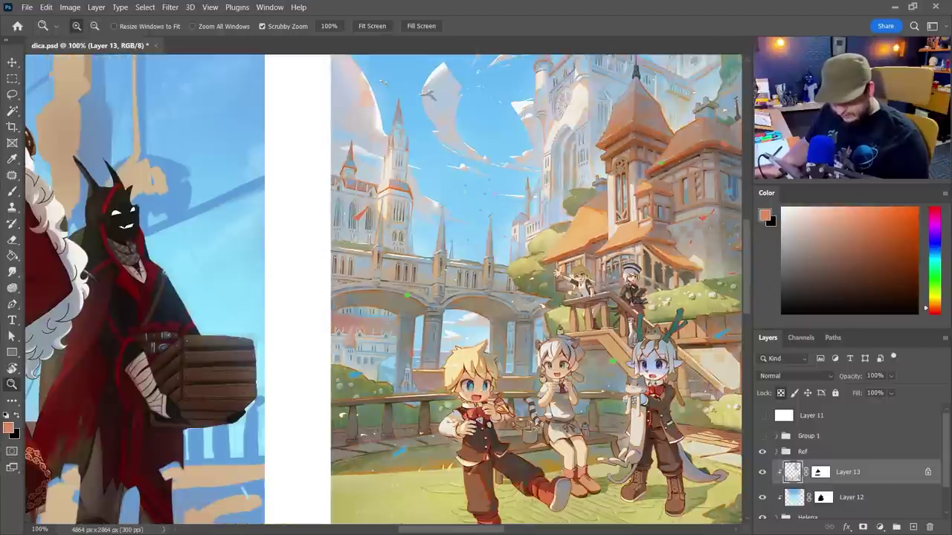
alt+click(491, 257)
drag(491, 256, 627, 287)
key(b)
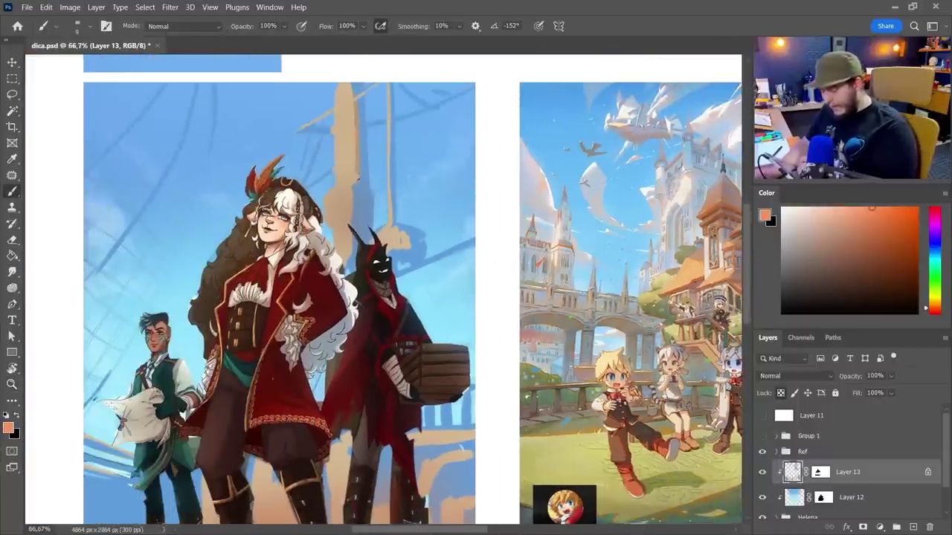
right_click(478, 176)
drag(478, 178, 479, 179)
click(626, 26)
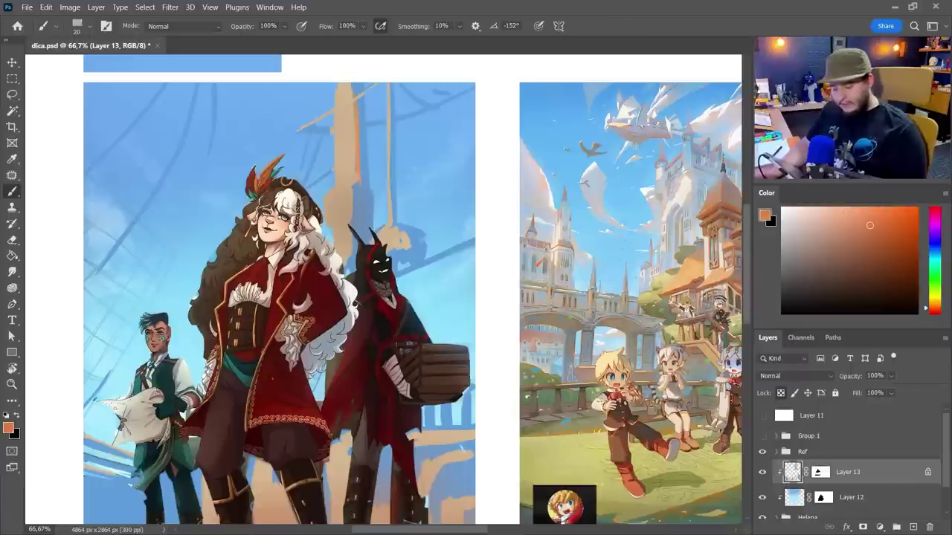
mouse_move(358, 114)
mouse_down()
mouse_move(353, 216)
mouse_move(358, 177)
mouse_up()
- Blend sampled orange, brown and blue tones along the mast's shaded side, enlarging the brush to 50 px
alt+click(360, 147)
alt+click(353, 158)
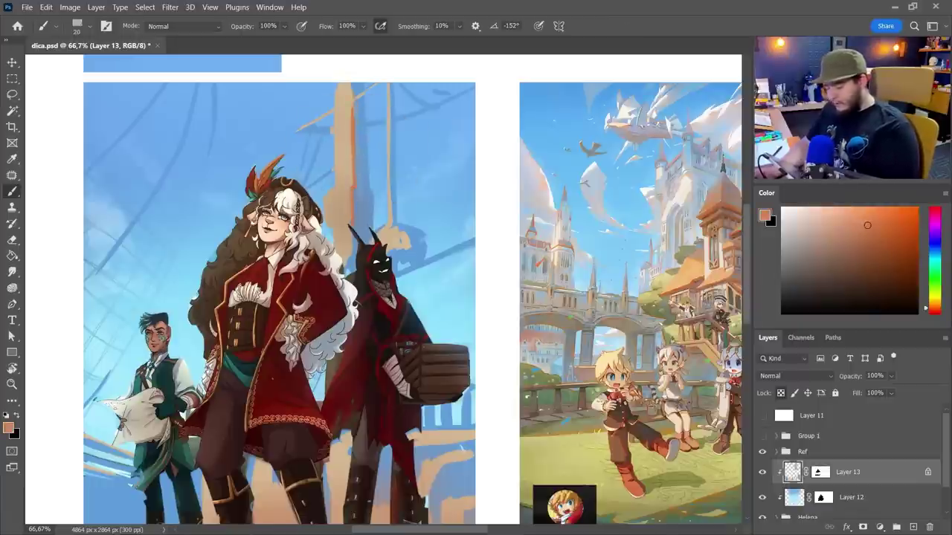
alt+click(363, 149)
alt+click(365, 146)
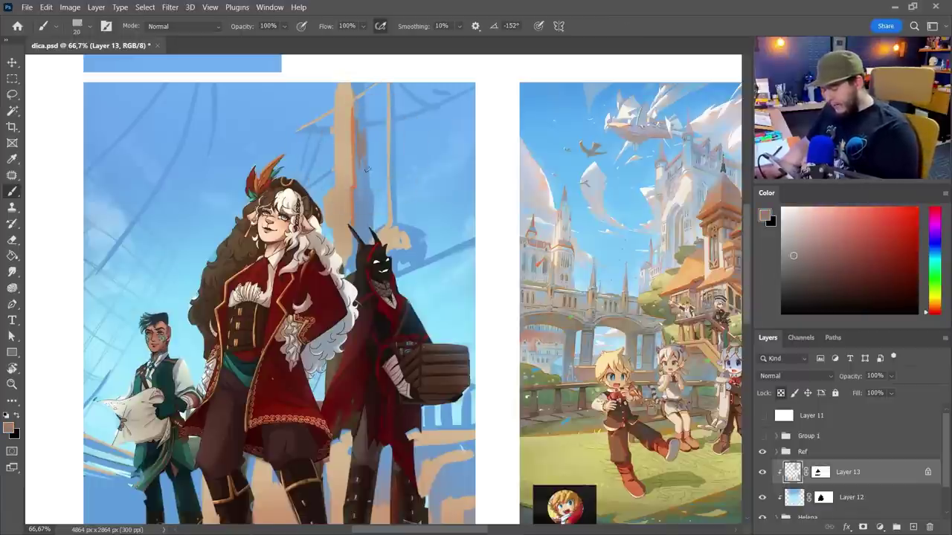
right_click(372, 136)
drag(440, 175, 450, 175)
click(382, 131)
alt+click(363, 126)
alt+click(360, 107)
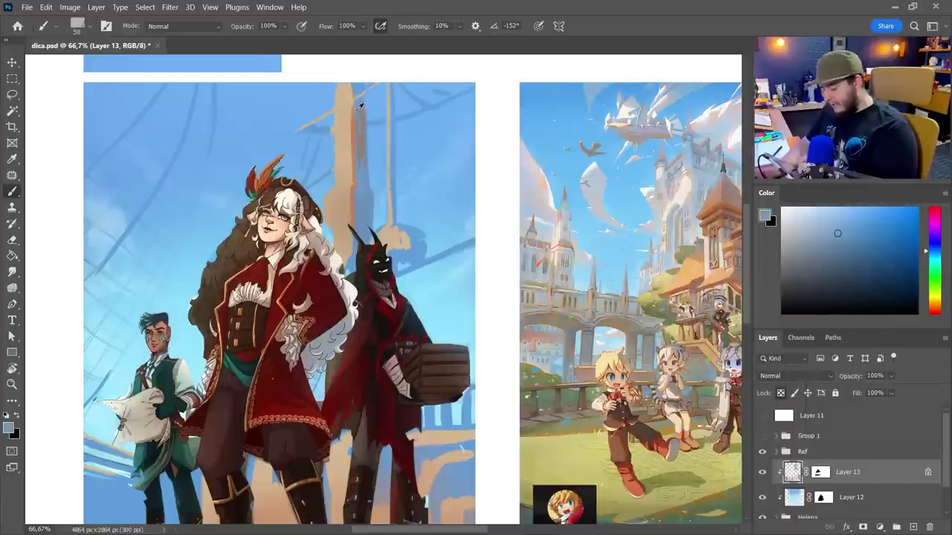
- Choose a neutral grey and paint it into the shaded areas of the mast and the ship behind the legs
alt+click(365, 120)
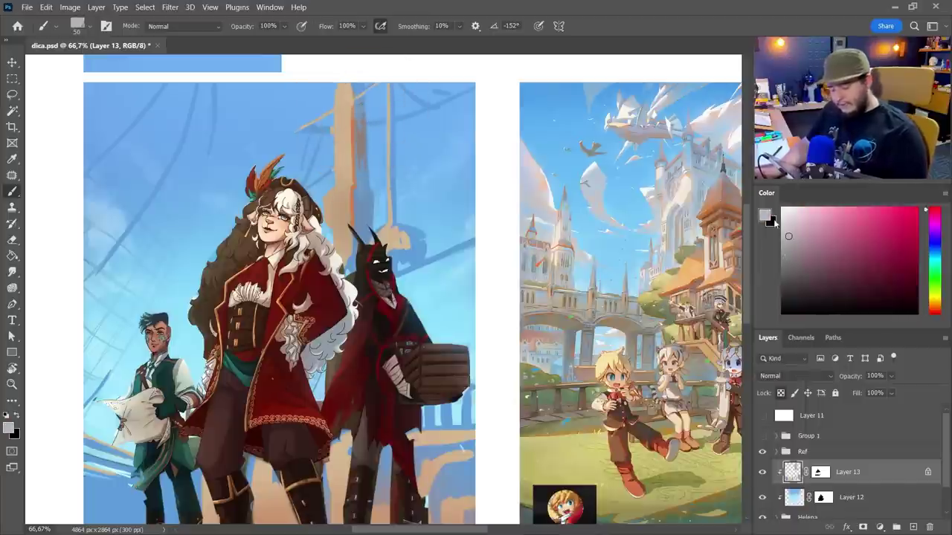
drag(788, 236, 790, 248)
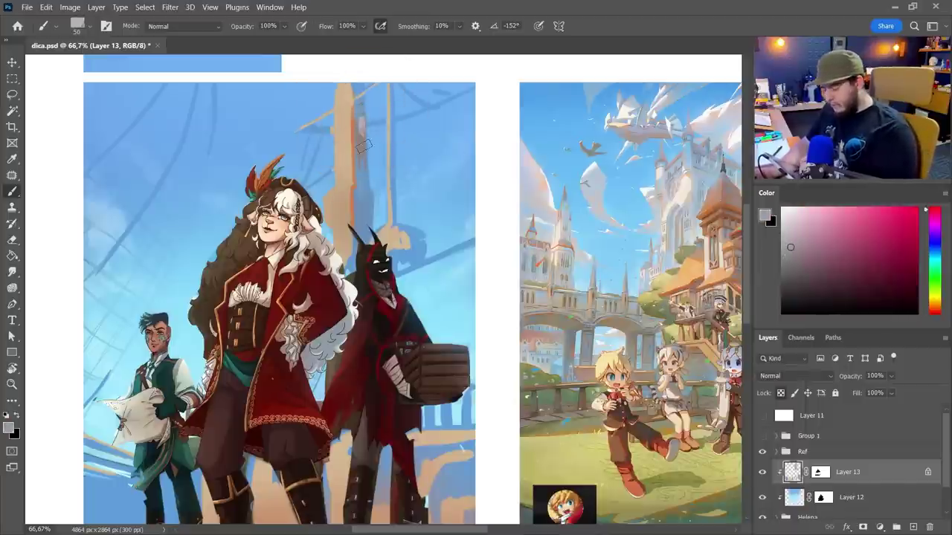
mouse_move(361, 116)
mouse_down()
mouse_move(365, 192)
mouse_move(373, 131)
mouse_up()
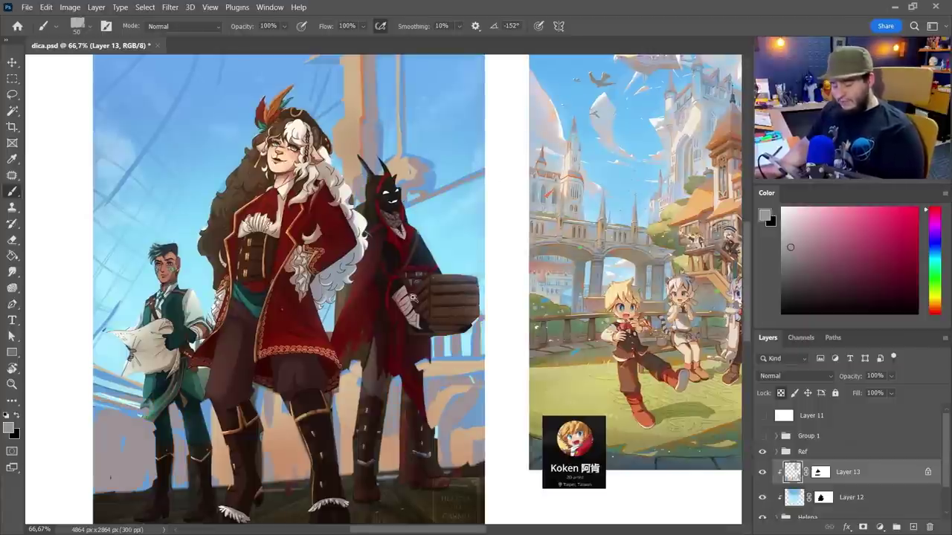
alt+click(414, 295)
drag(421, 258, 469, 264)
- Set the brush to 25 px and paint orange accents on the vertical rope, the rail below the crate and the hull edges
right_click(489, 225)
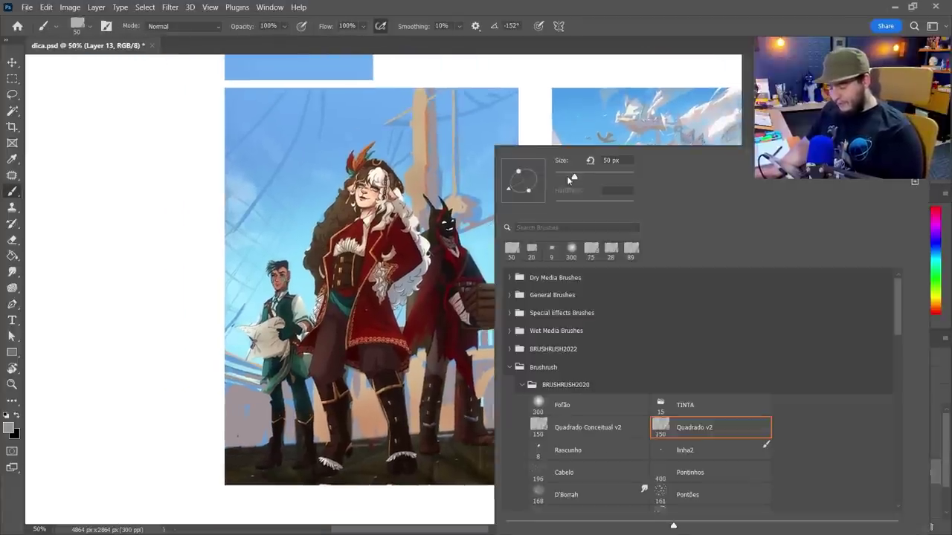
click(567, 177)
click(600, 20)
click(935, 309)
click(894, 239)
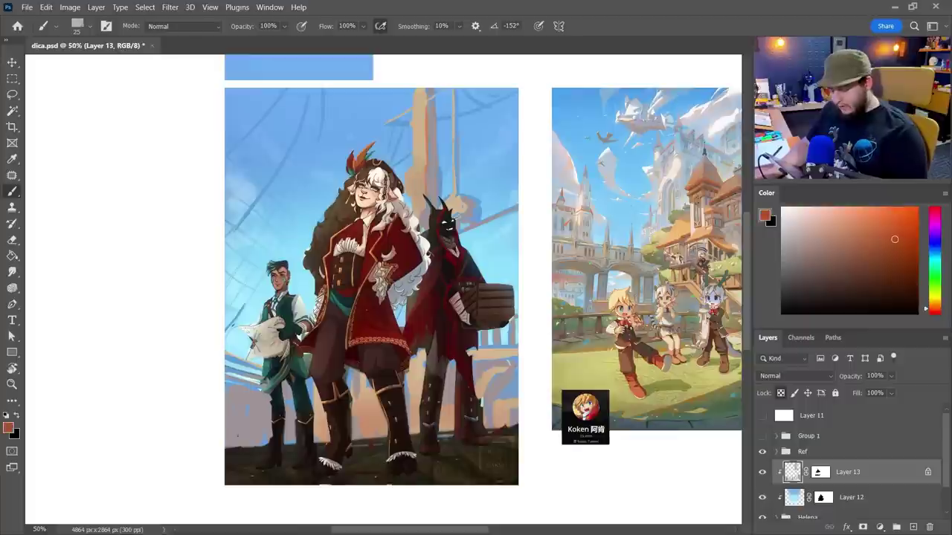
key(ctrl+z)
click(872, 223)
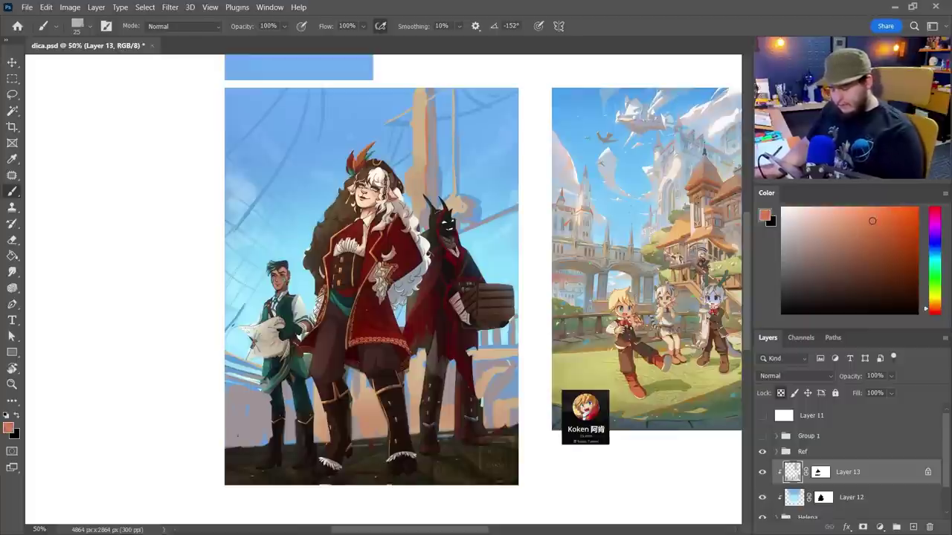
drag(513, 356, 498, 383)
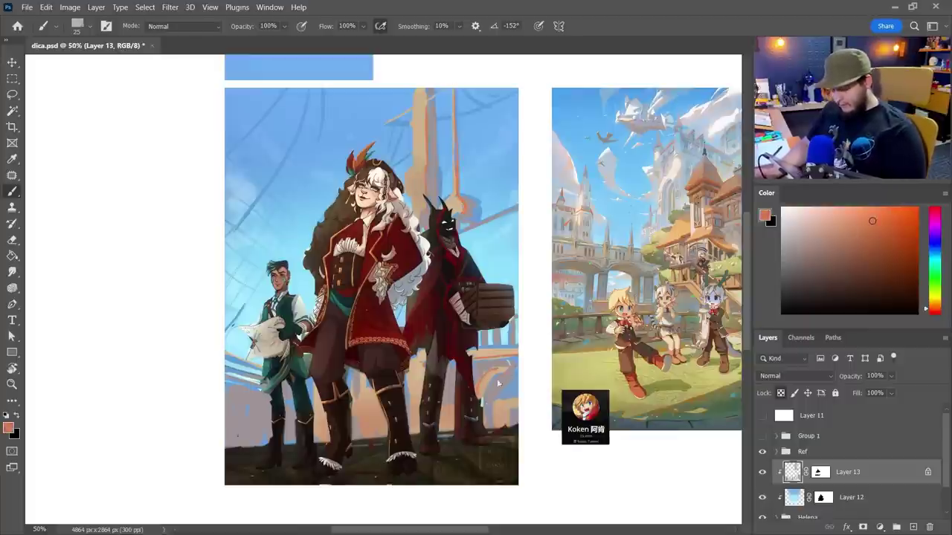
drag(299, 413, 302, 373)
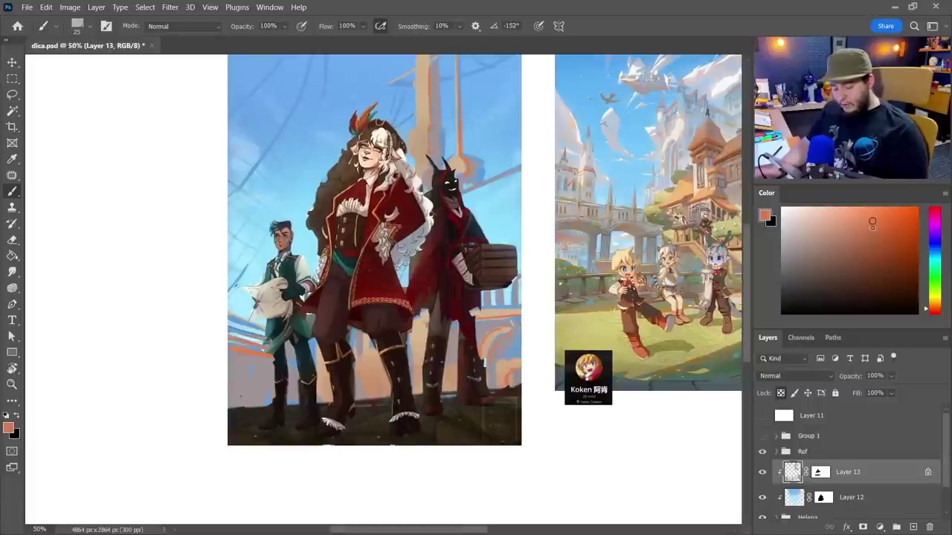
- Add a new layer, paint the deck under the pirates' feet light beige with a 67 px brush, and clip the layer to those below
click(870, 234)
click(905, 525)
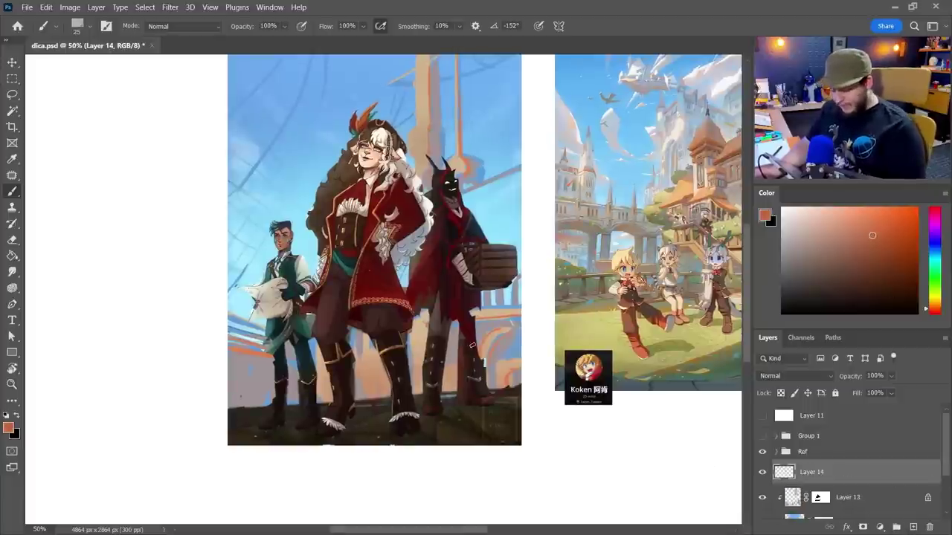
right_click(472, 345)
drag(547, 178, 561, 179)
alt+click(417, 141)
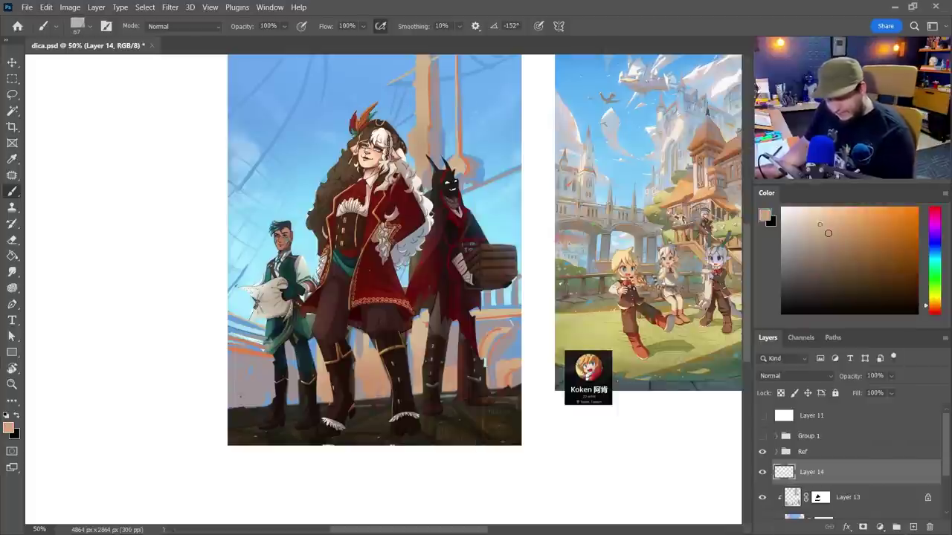
click(822, 220)
mouse_move(251, 418)
mouse_down()
mouse_move(232, 424)
mouse_move(261, 412)
mouse_move(232, 429)
mouse_move(246, 445)
mouse_move(305, 436)
mouse_move(283, 415)
mouse_up()
mouse_move(328, 445)
mouse_down()
mouse_move(387, 417)
mouse_move(379, 453)
mouse_up()
mouse_move(426, 419)
mouse_down()
mouse_move(476, 438)
mouse_move(440, 440)
mouse_up()
drag(451, 408, 521, 411)
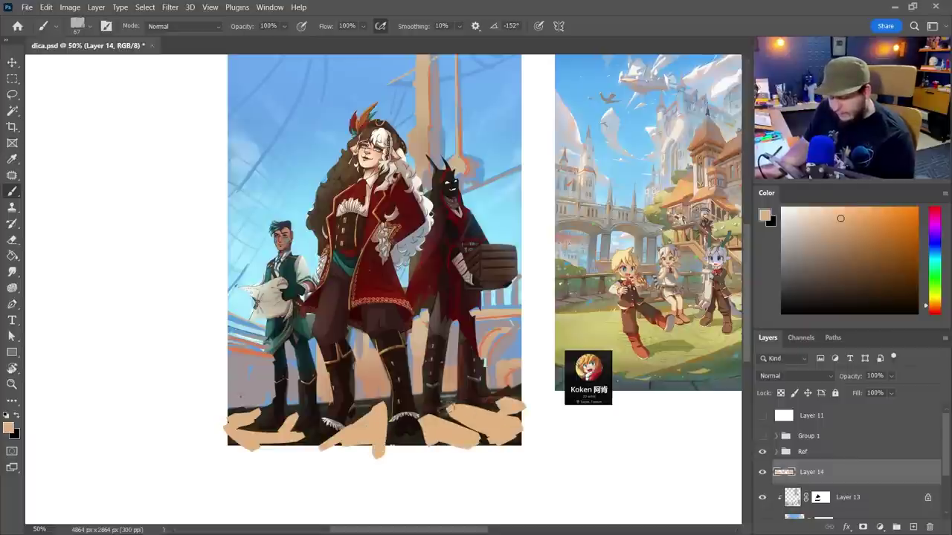
mouse_move(381, 408)
mouse_down()
mouse_move(360, 426)
mouse_move(349, 423)
mouse_move(344, 445)
mouse_move(294, 447)
mouse_up()
drag(276, 434, 254, 434)
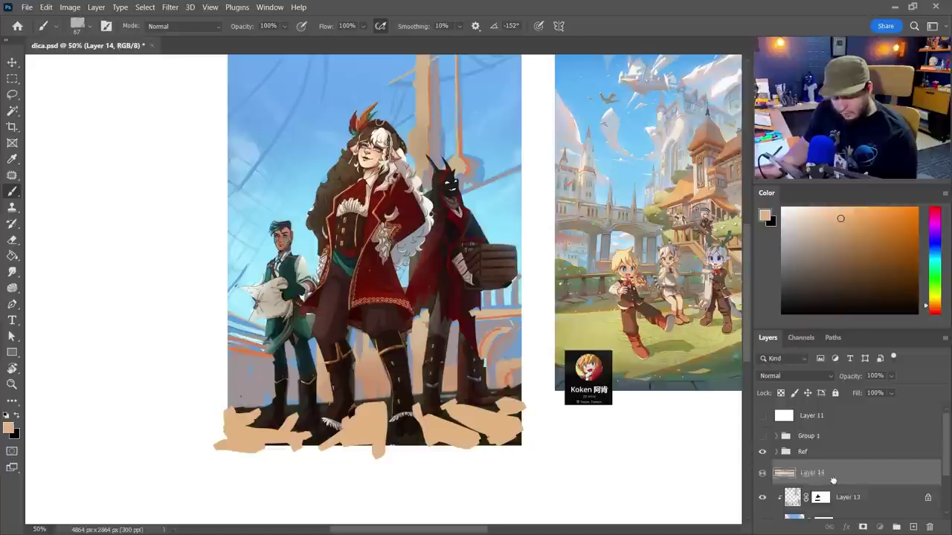
mouse_move(789, 473)
mouse_down()
mouse_move(854, 503)
mouse_move(854, 460)
mouse_up()
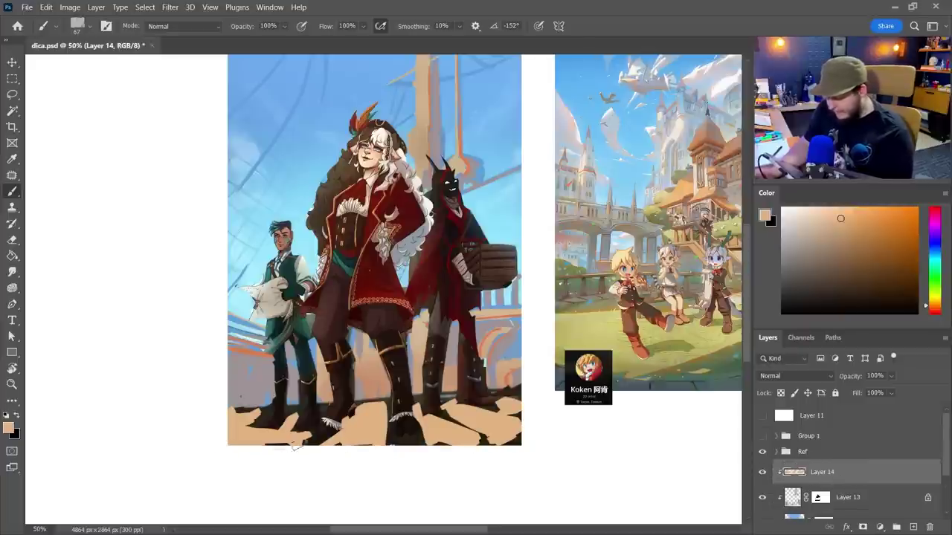
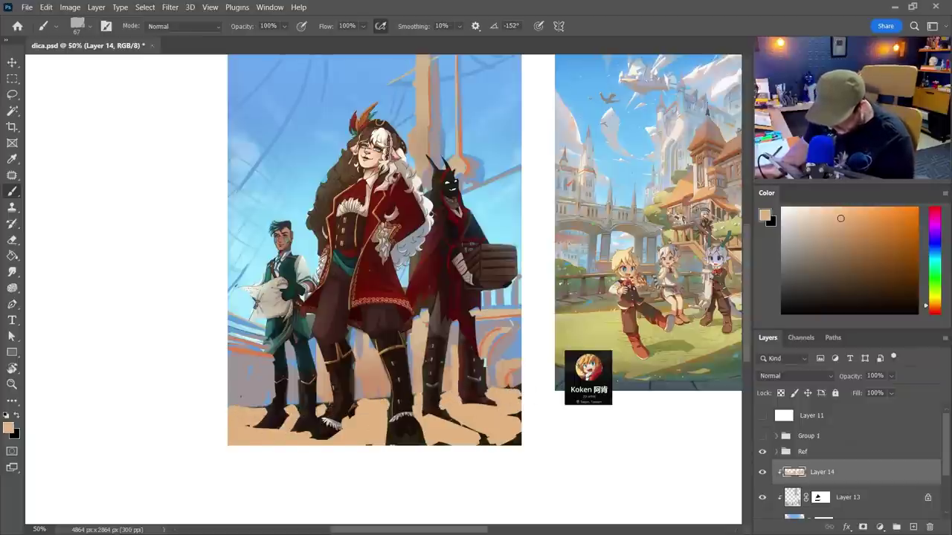
- Lock Layer 14's transparent pixels and shade the deck with grey and orange tones using a 228 px brush at 39% flow
click(781, 394)
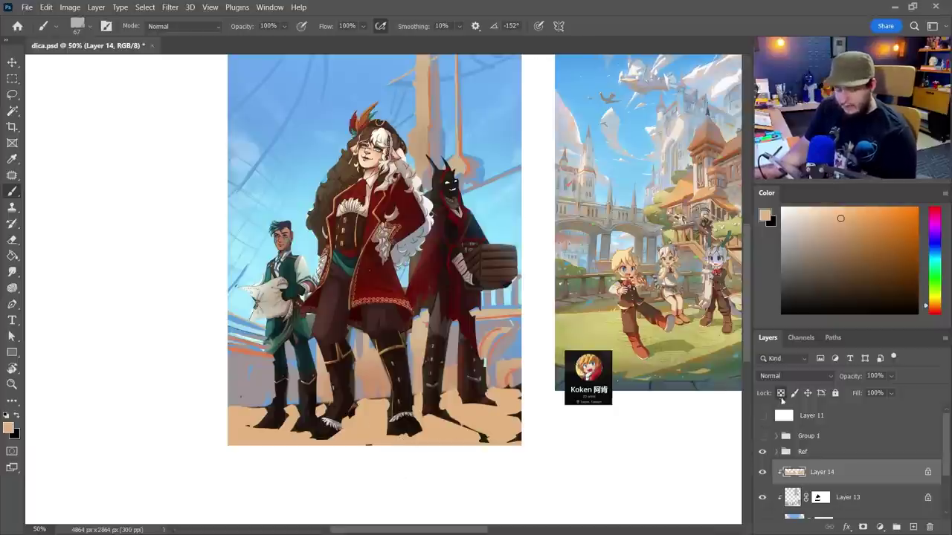
right_click(472, 337)
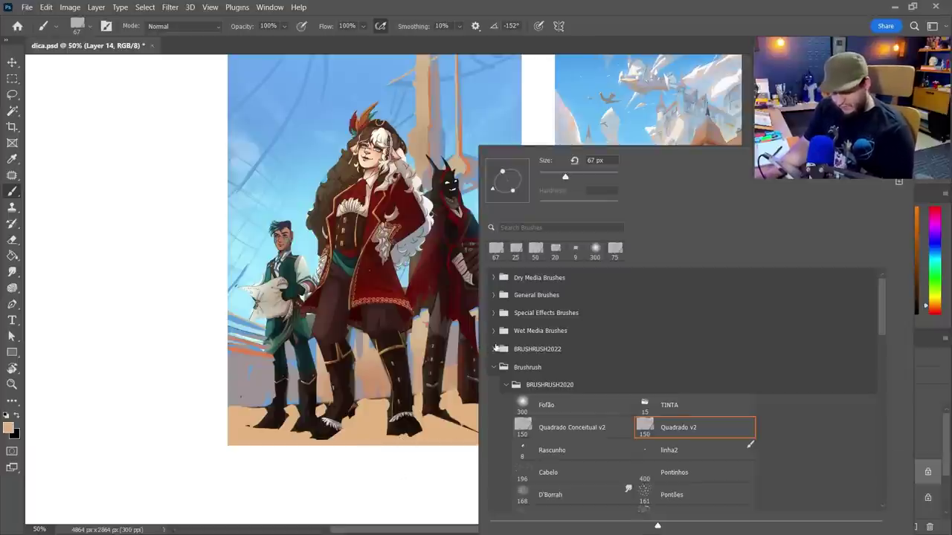
click(595, 159)
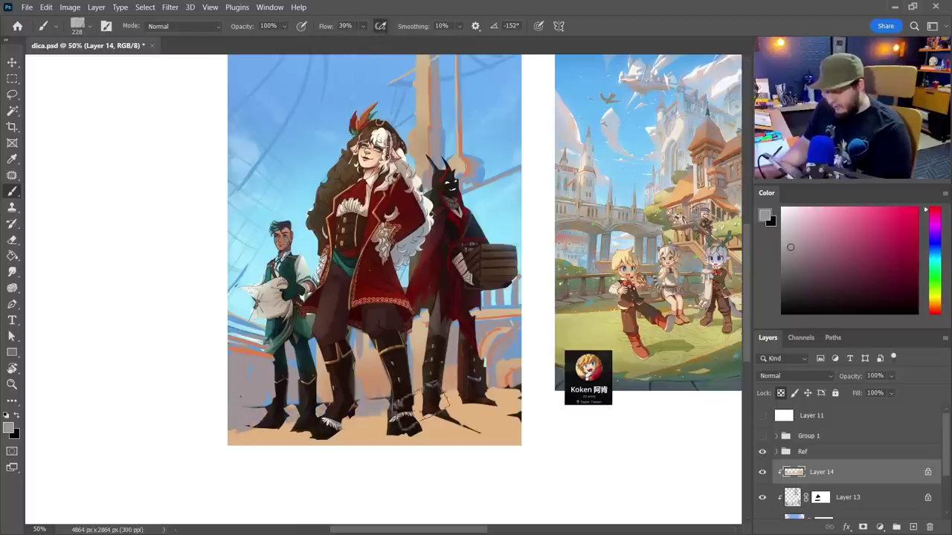
alt+click(373, 415)
mouse_move(374, 414)
mouse_down()
mouse_move(316, 423)
mouse_move(277, 417)
mouse_move(220, 438)
mouse_move(236, 428)
mouse_move(219, 425)
mouse_move(248, 418)
mouse_move(253, 351)
mouse_move(257, 425)
mouse_up()
alt+click(251, 353)
alt+click(246, 427)
alt+click(241, 429)
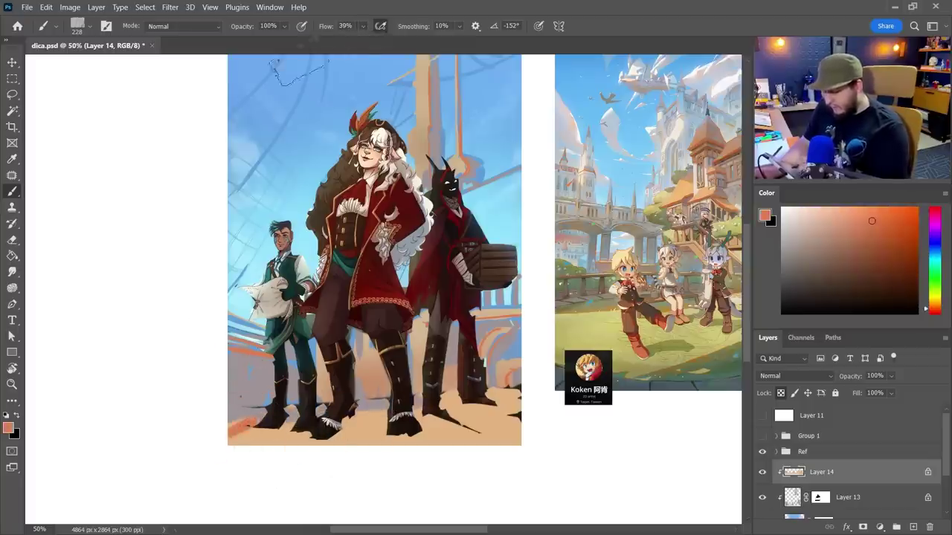
- Set the brush flow to 13% and glaze soft orange over the deck on Layer 14
click(363, 26)
drag(369, 40, 361, 40)
drag(237, 437, 479, 420)
drag(407, 442, 513, 437)
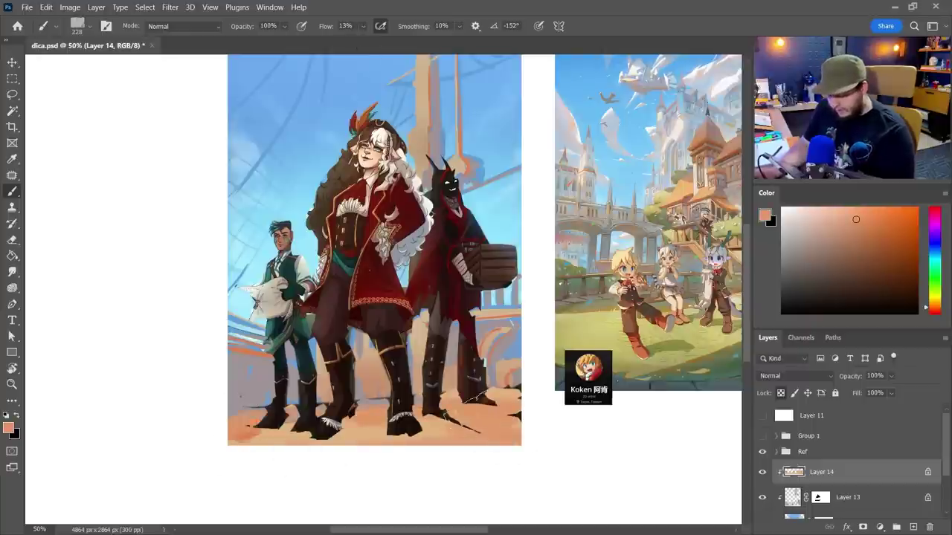
- Blend sampled grey-brown and beige tones into the deck around the pirates' boots and along its lower edge
alt+click(282, 426)
alt+click(249, 388)
alt+click(252, 395)
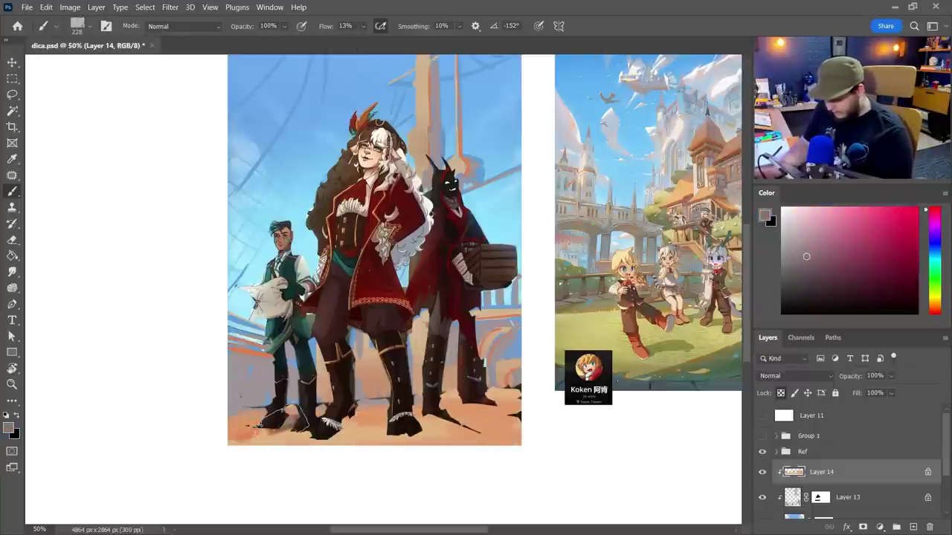
alt+click(273, 413)
drag(359, 412, 406, 417)
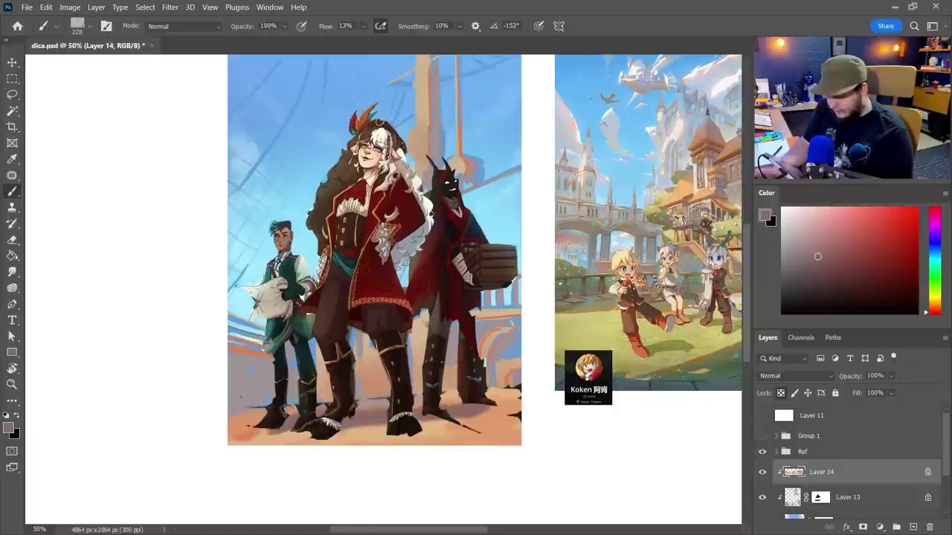
alt+click(298, 432)
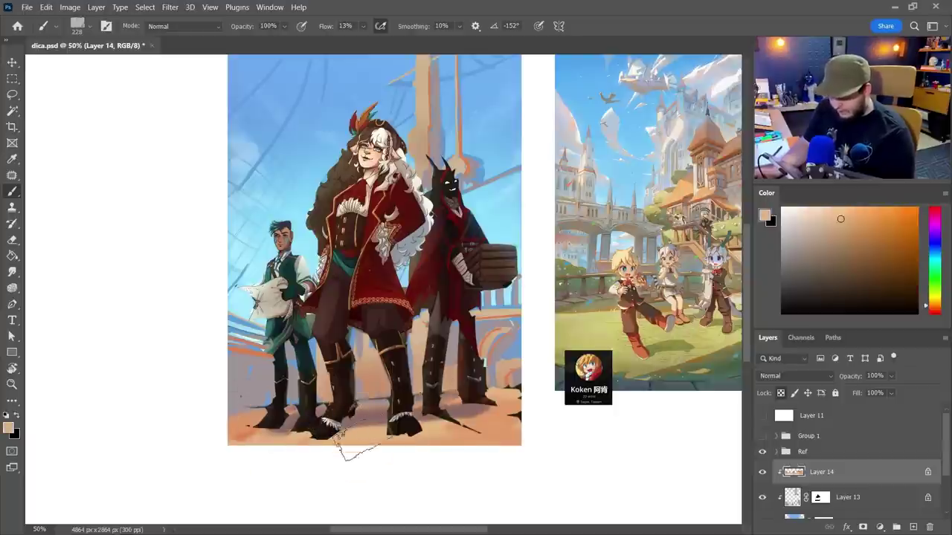
alt+click(519, 420)
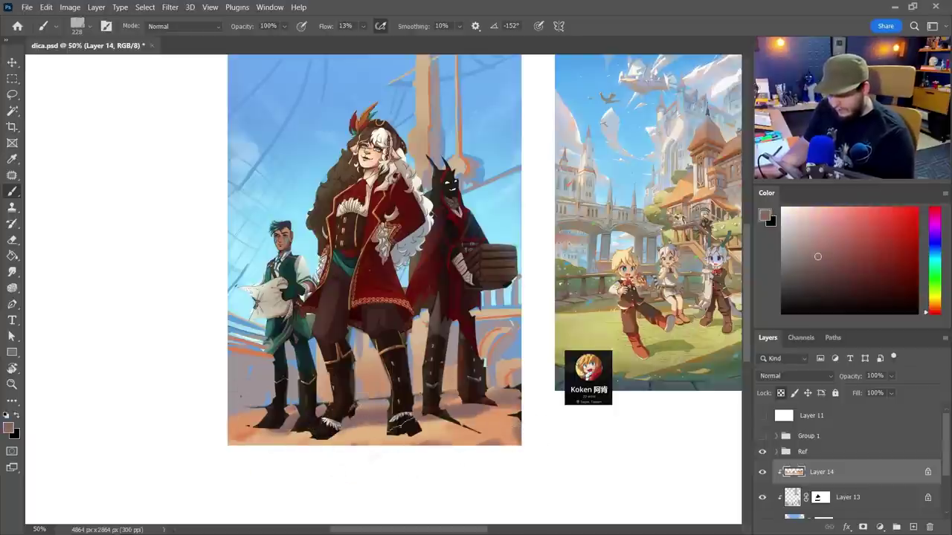
drag(505, 451, 342, 461)
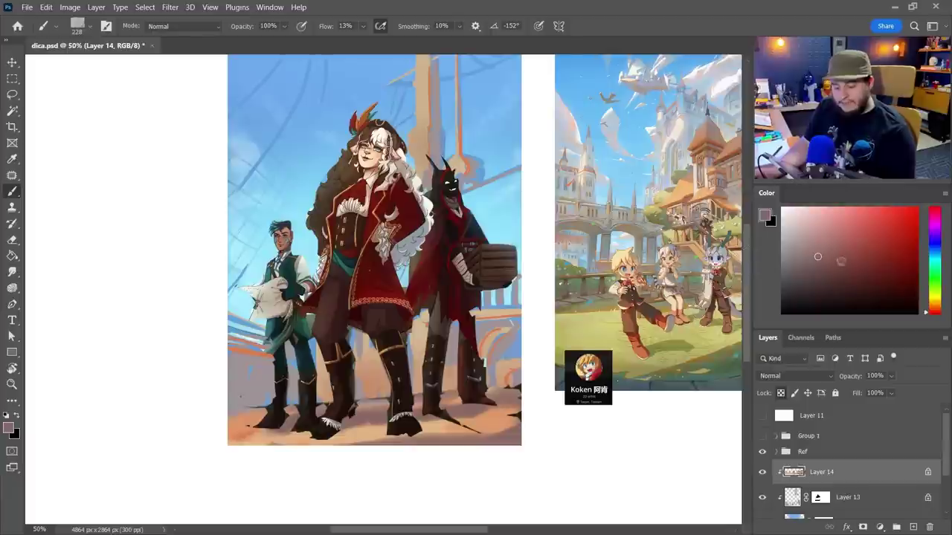
- Choose a pale peach and paint light patches along the lower edge of the deck
click(935, 306)
click(814, 214)
click(827, 207)
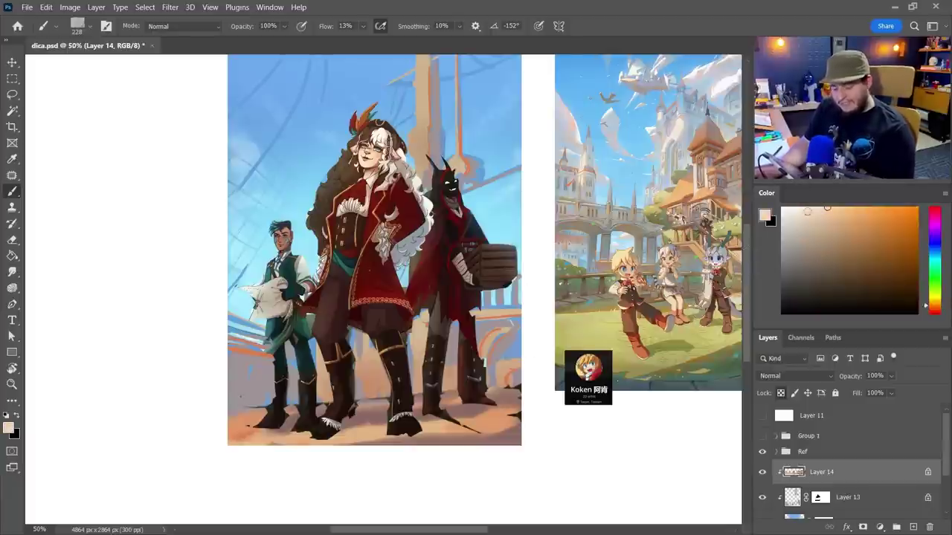
mouse_move(462, 462)
mouse_down()
mouse_move(327, 440)
mouse_move(349, 434)
mouse_move(258, 455)
mouse_up()
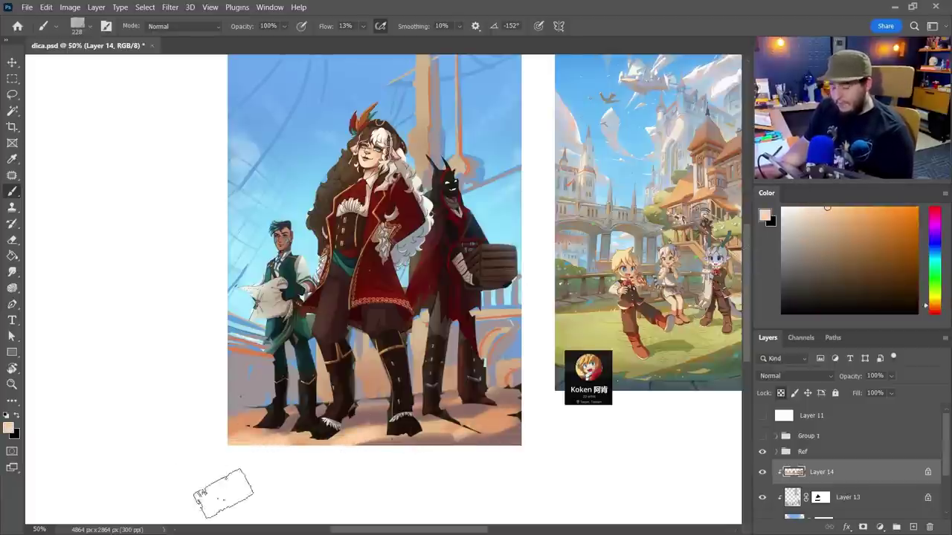
- Compare the overpainted illustration with the original by hiding and restoring Layers 12, 13 and 14
drag(481, 280, 479, 304)
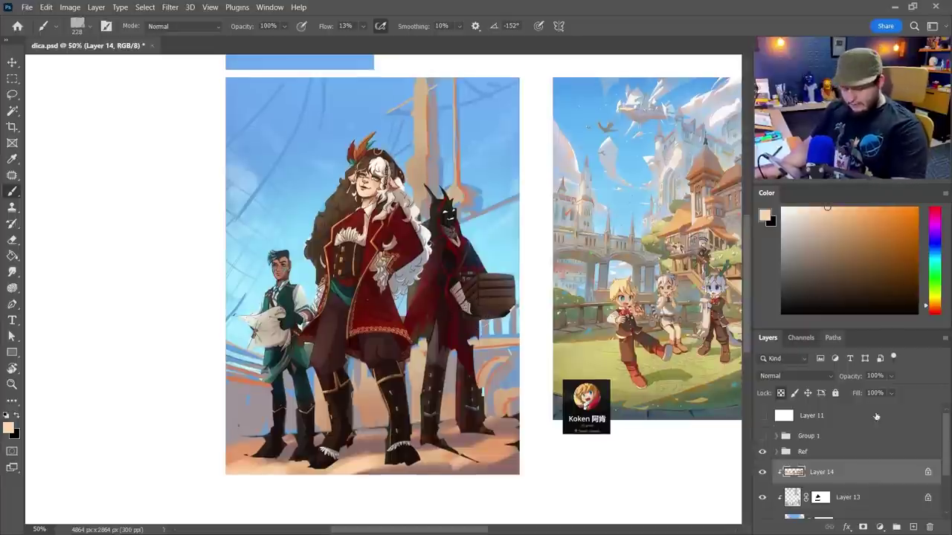
scroll(760, 480, down, 2)
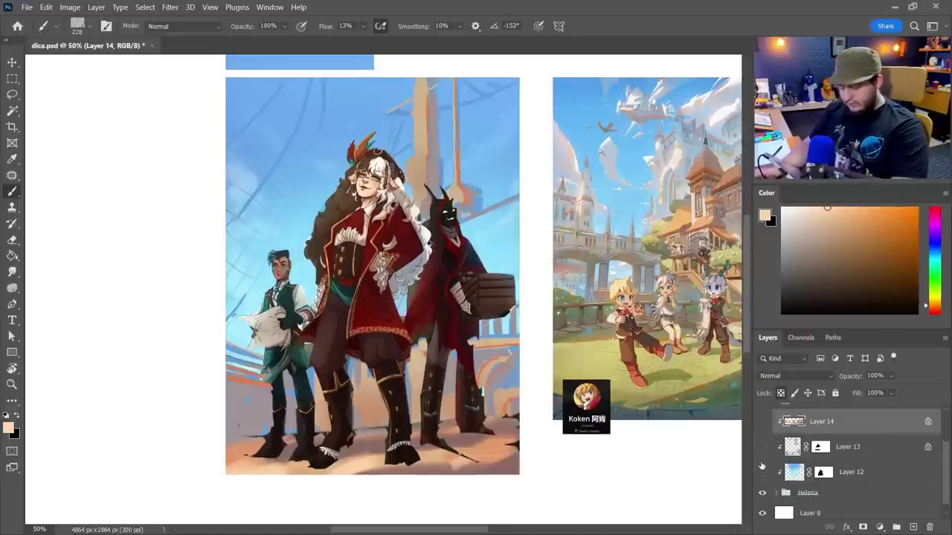
click(762, 466)
click(762, 422)
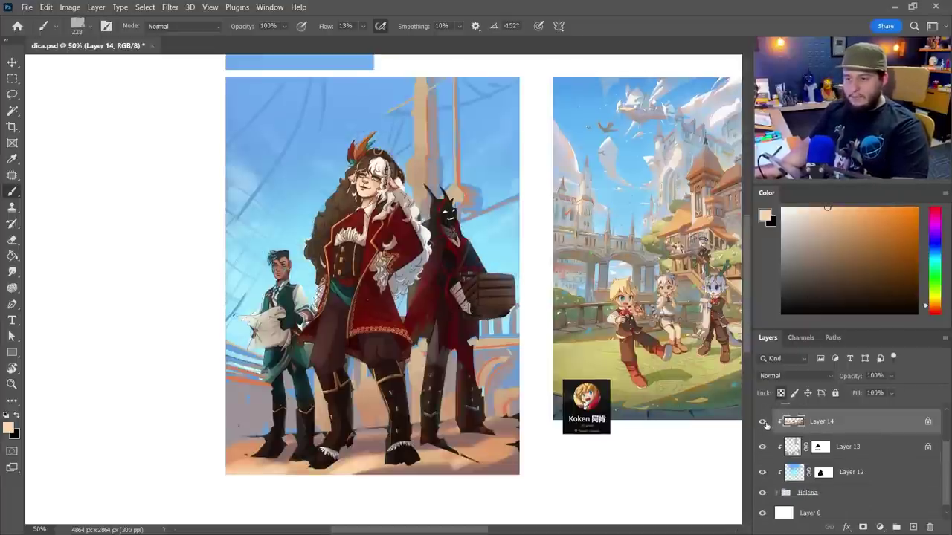
drag(762, 421, 764, 463)
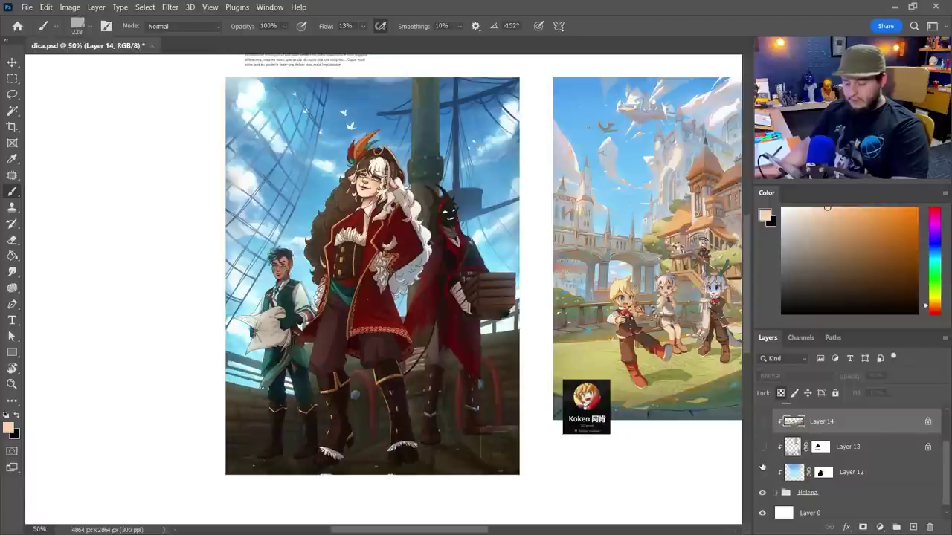
click(762, 423)
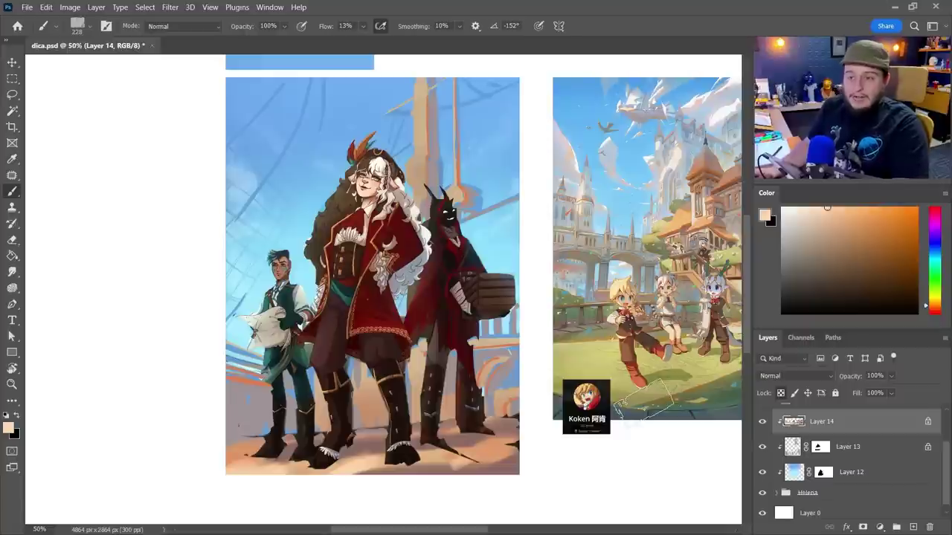
- Examine what Layers 14, 13 and 12 each contribute to the painting beside the castle reference
drag(608, 341, 579, 343)
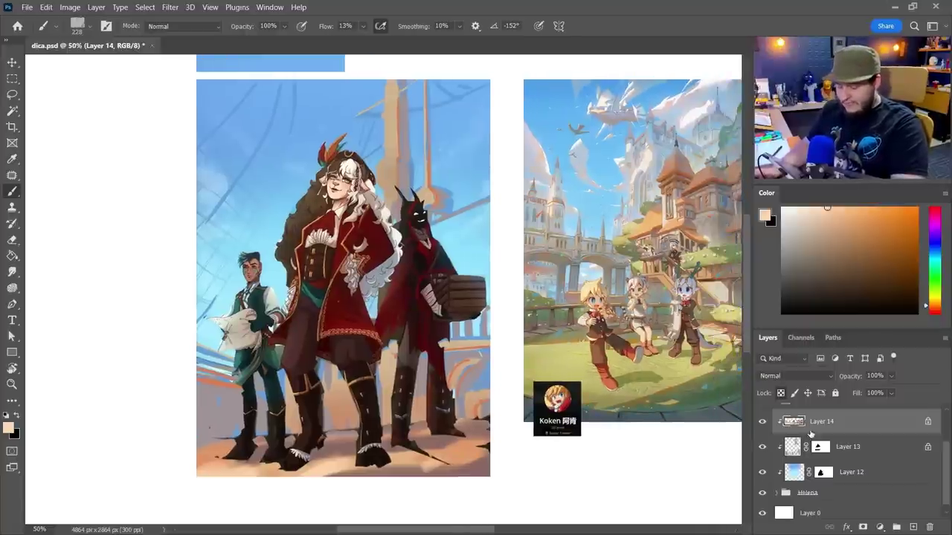
drag(654, 394, 516, 388)
drag(616, 388, 486, 386)
drag(654, 339, 578, 365)
scroll(433, 350, left, 10)
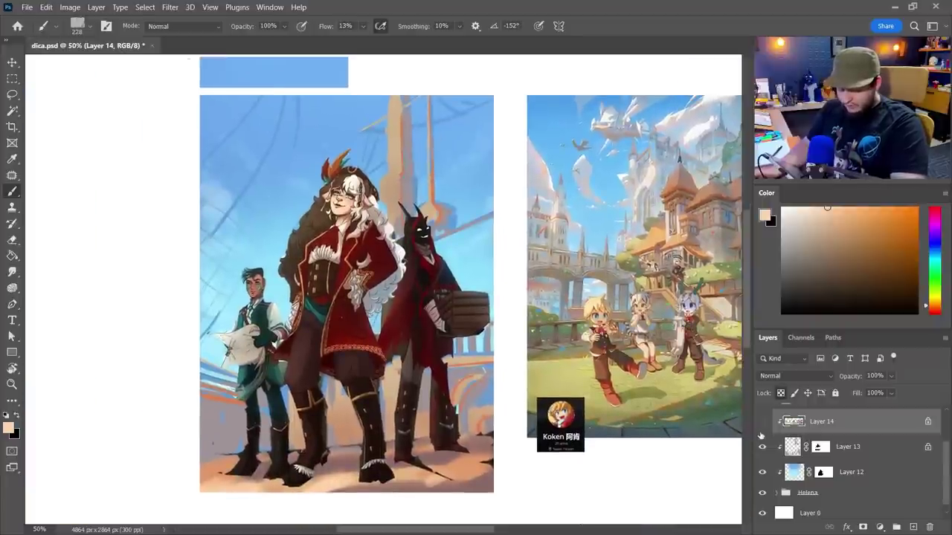
mouse_move(761, 446)
mouse_down()
mouse_move(761, 469)
mouse_move(764, 430)
mouse_up()
click(761, 446)
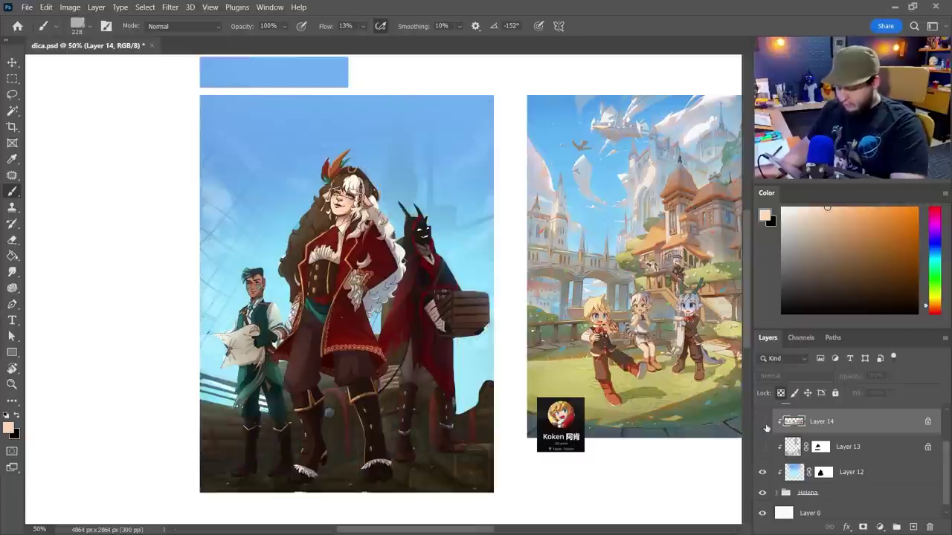
click(762, 446)
click(762, 472)
click(762, 473)
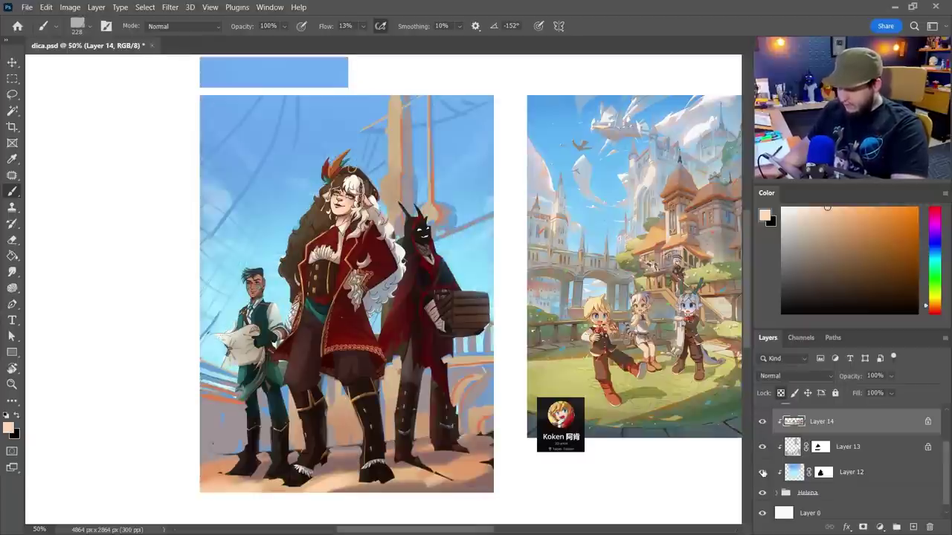
- Add a new clipped layer between Layers 13 and 14 and choose an off-white paint colour
click(844, 471)
key(ctrl+alt+shift+n)
drag(845, 470, 862, 436)
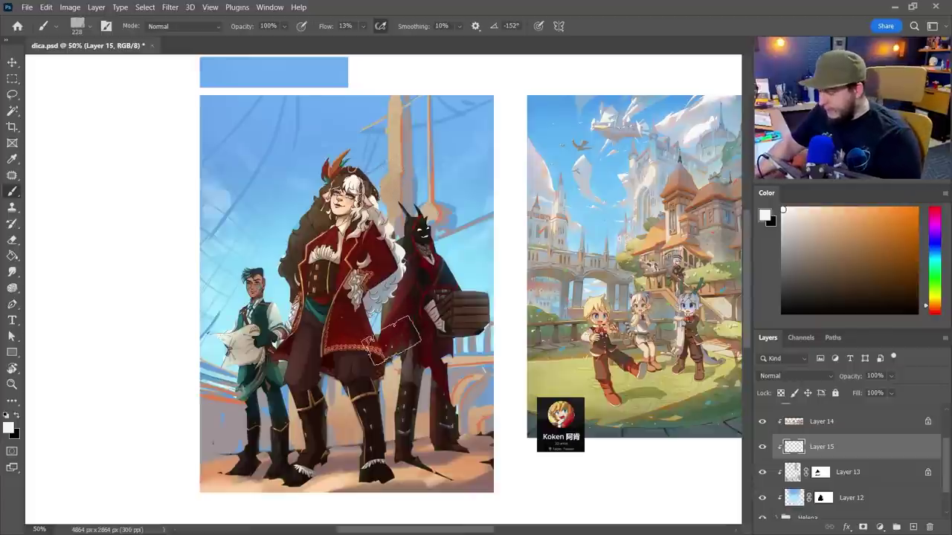
- Outline several curling cloud shapes with the Lasso on both sides of the sky and above the captain's hat
key(l)
drag(646, 203, 550, 209)
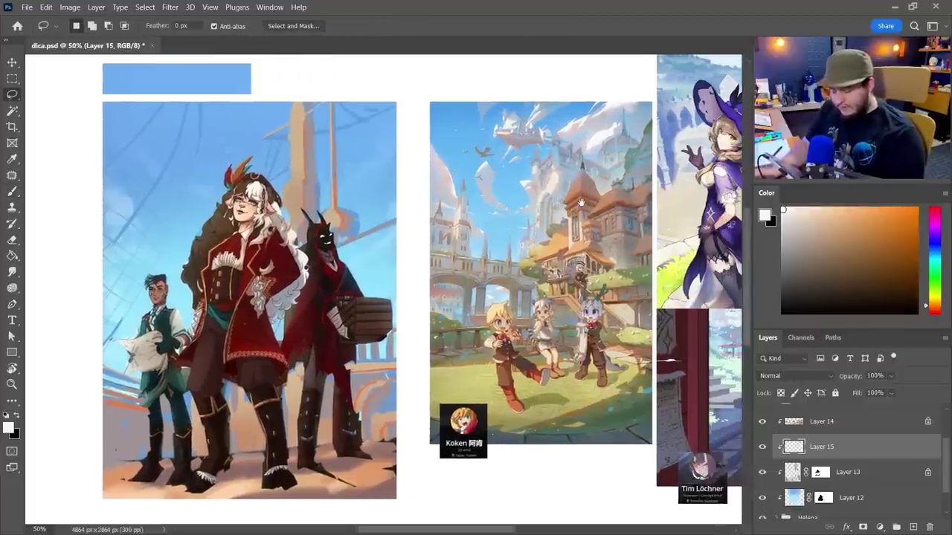
drag(415, 320, 513, 303)
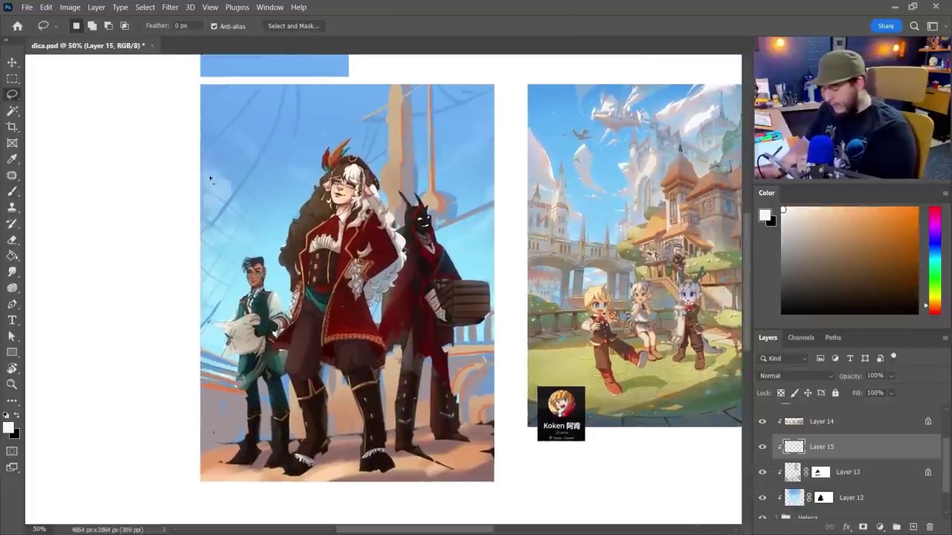
mouse_move(225, 211)
mouse_down()
mouse_move(290, 231)
mouse_move(228, 157)
mouse_move(194, 210)
mouse_up()
drag(240, 240, 267, 240)
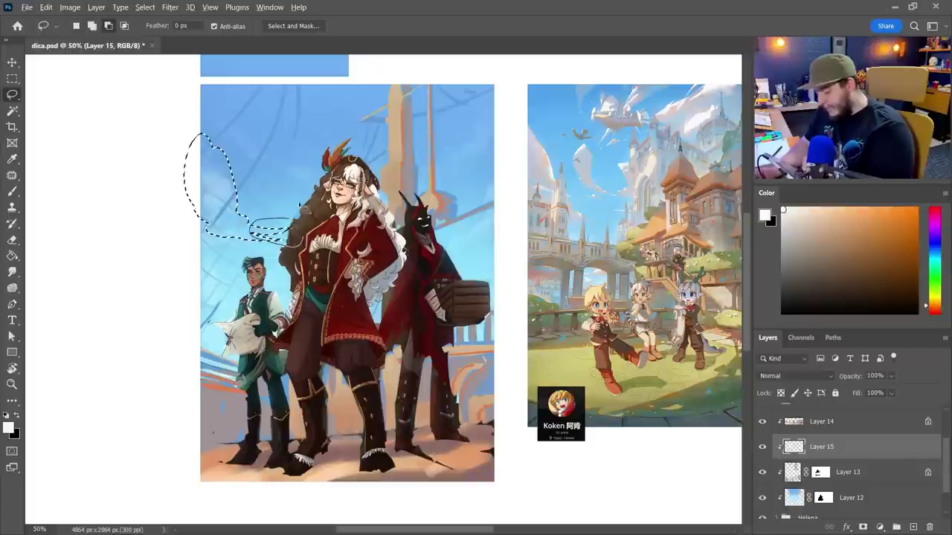
key(shift)
drag(495, 117, 457, 111)
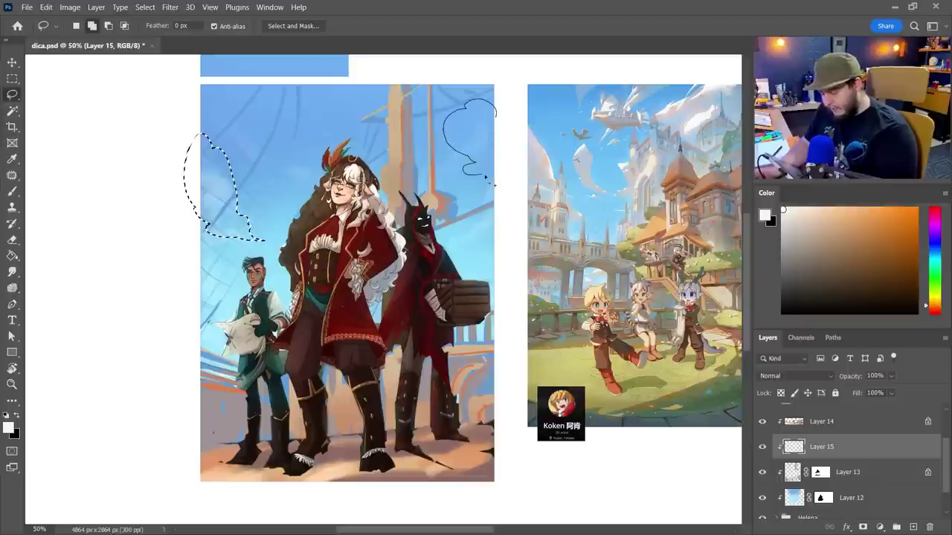
mouse_move(462, 257)
mouse_down()
mouse_move(517, 167)
mouse_move(497, 113)
mouse_up()
drag(316, 84, 259, 117)
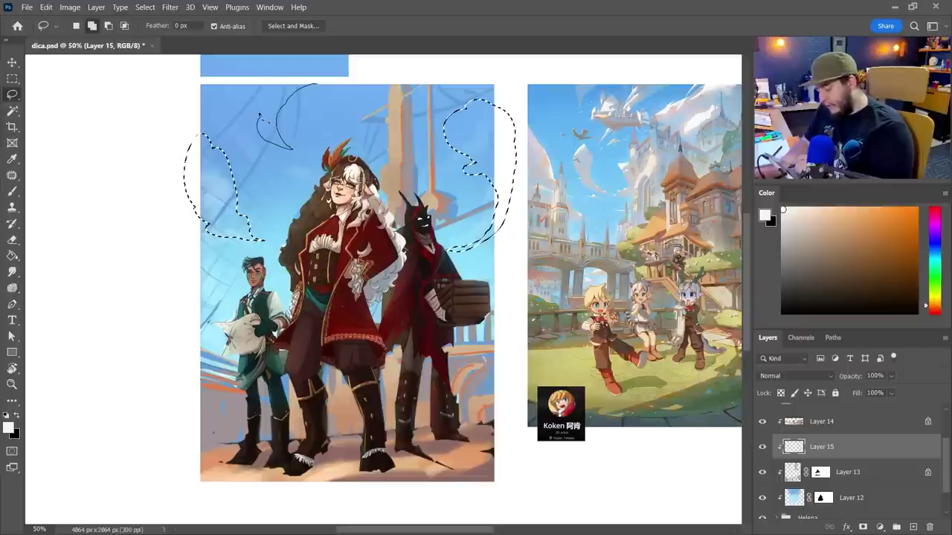
drag(336, 89, 332, 86)
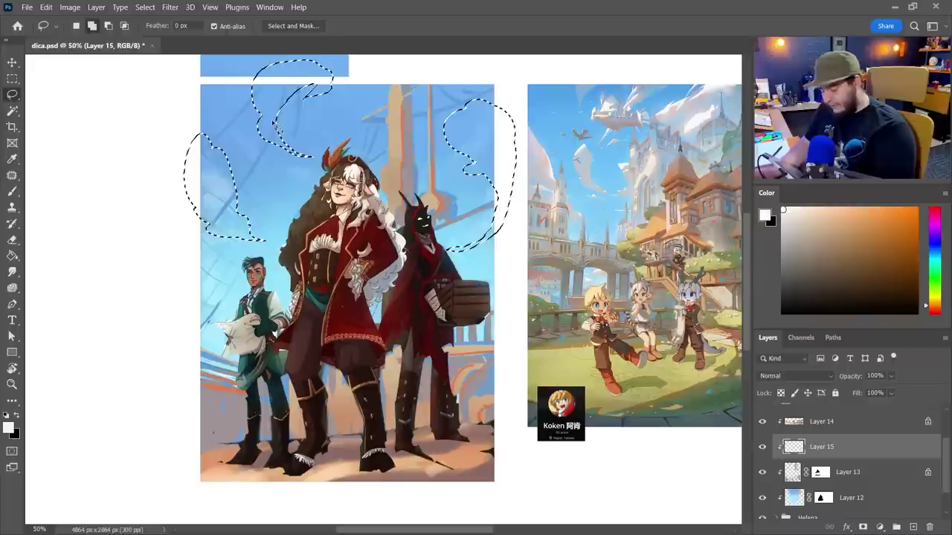
key(ctrl+z)
mouse_move(239, 309)
mouse_down()
mouse_move(209, 287)
mouse_move(211, 308)
mouse_move(240, 311)
mouse_up()
mouse_move(473, 279)
mouse_down()
mouse_move(504, 275)
mouse_move(509, 253)
mouse_up()
- Fill the cloud selections with off-white, lock Layer 15's transparent pixels and deselect
key(g)
click(504, 172)
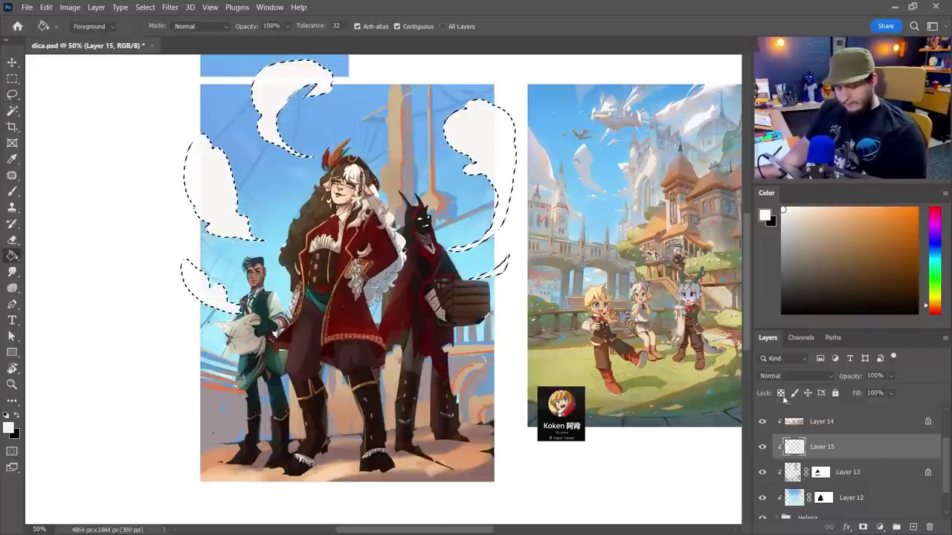
key(ctrl+d)
- Set the brush to 100 px and shade the clouds with a light blue sampled from the castle reference
key(b)
right_click(429, 178)
drag(429, 179, 427, 179)
click(442, 99)
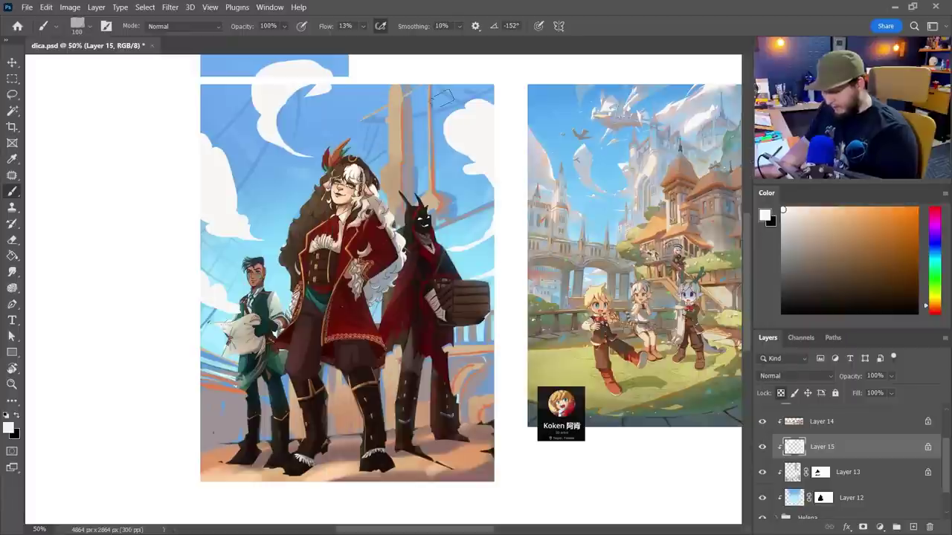
alt+click(531, 294)
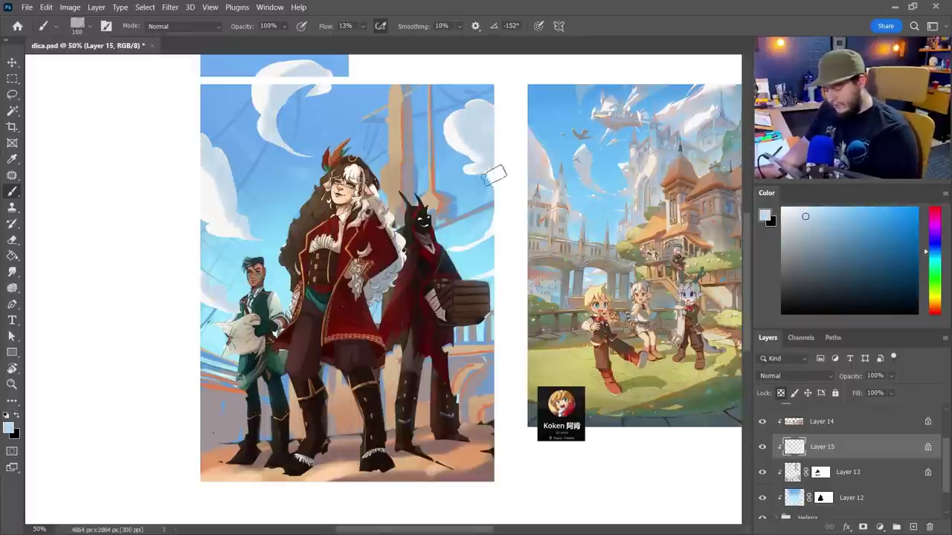
- Set the brush to 56 px and paint light orange and cream accents along the cloud edges
alt+click(473, 245)
right_click(473, 244)
drag(405, 177, 394, 177)
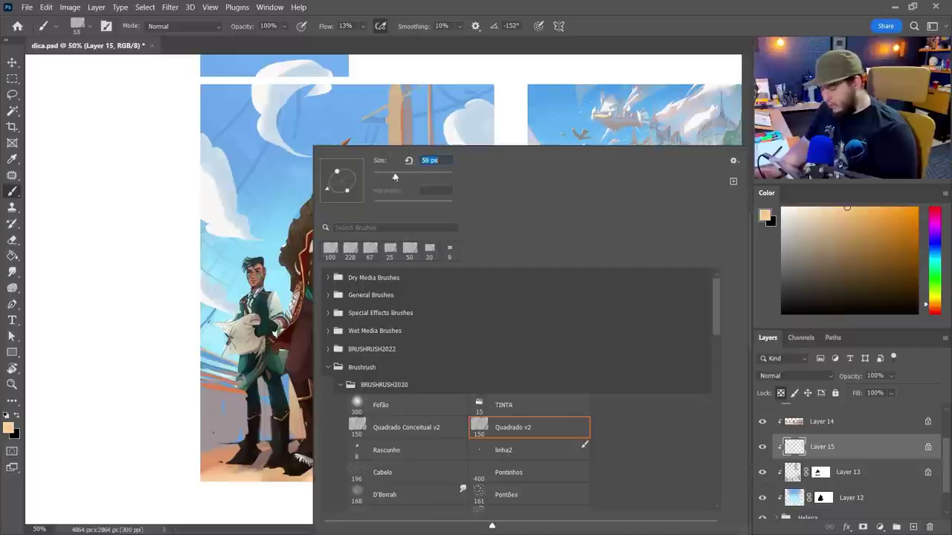
click(212, 177)
drag(210, 177, 234, 224)
alt+click(221, 206)
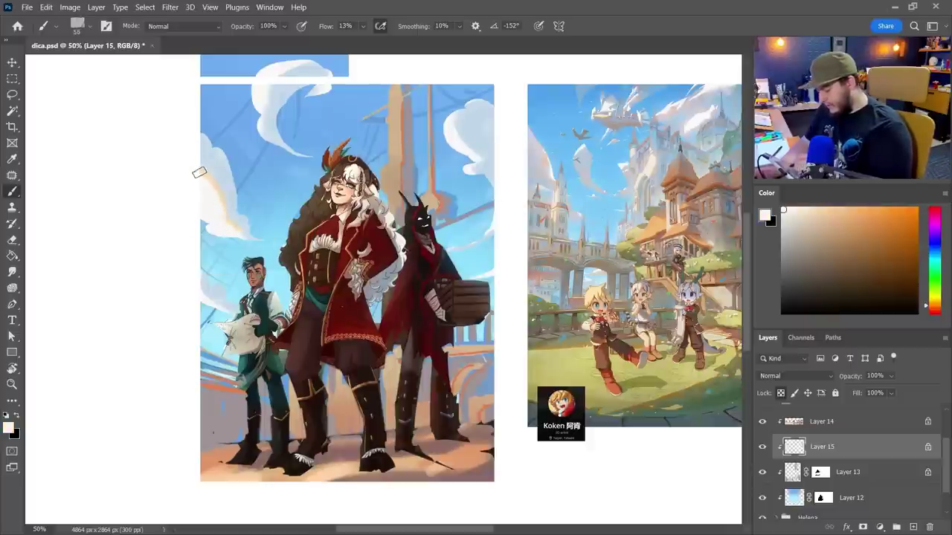
alt+click(258, 243)
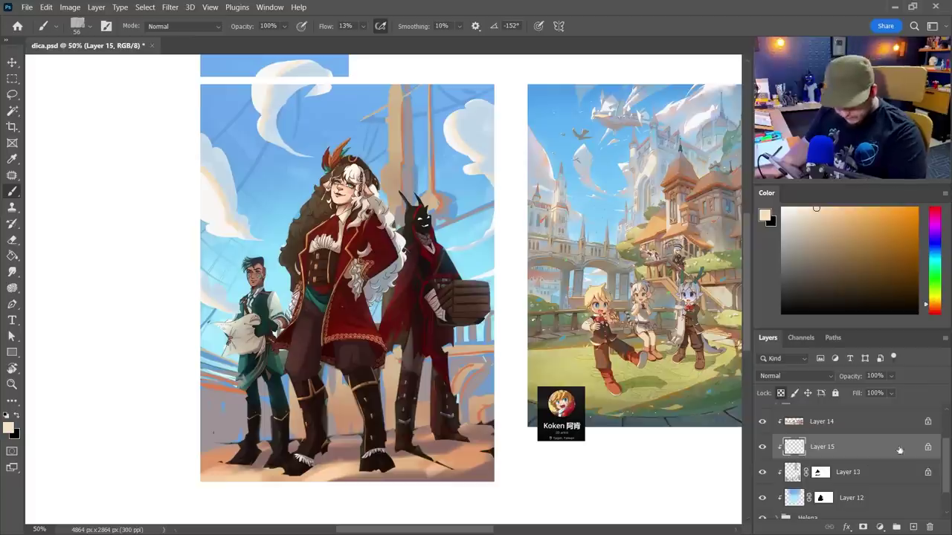
- Add a clipped layer directly above the Helena group and choose the soft Fofão brush at 369 px
scroll(900, 450, down, 1)
click(869, 496)
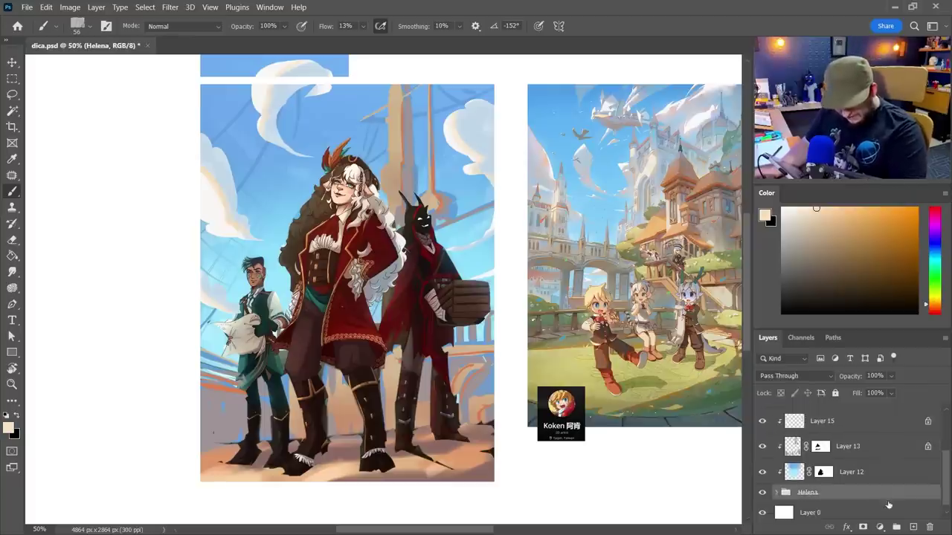
click(913, 526)
right_click(372, 272)
click(507, 406)
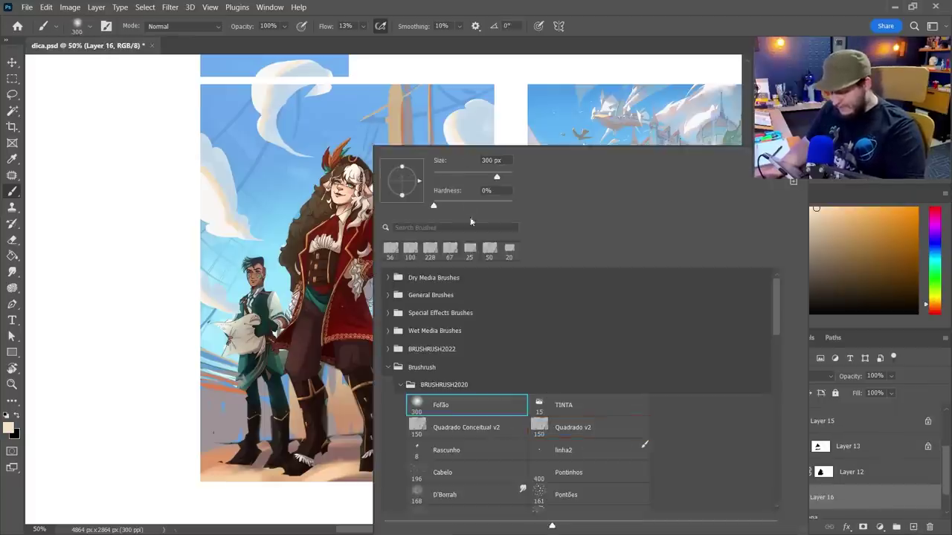
drag(502, 182, 499, 181)
click(630, 27)
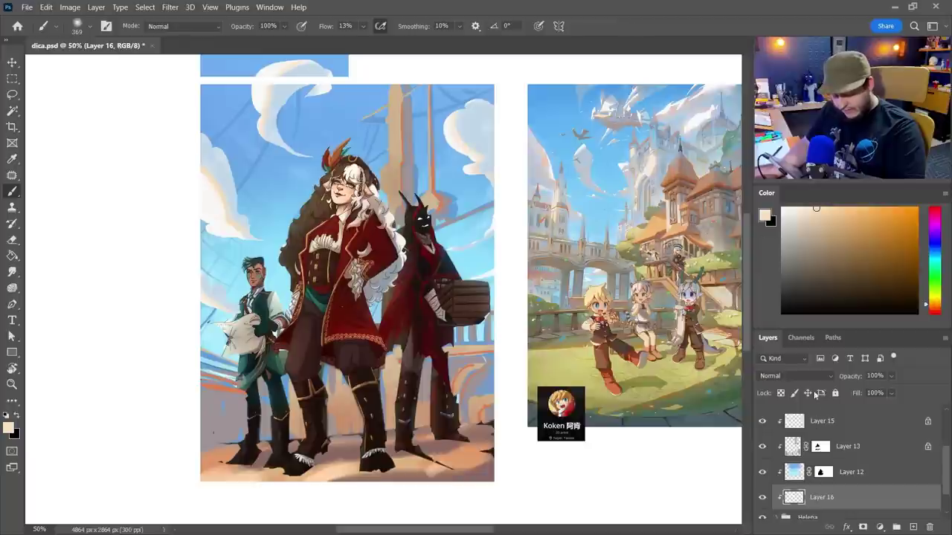
- Set Layer 16 to Soft Light and tint the three pirates with soft violet and light blue
click(812, 378)
click(813, 382)
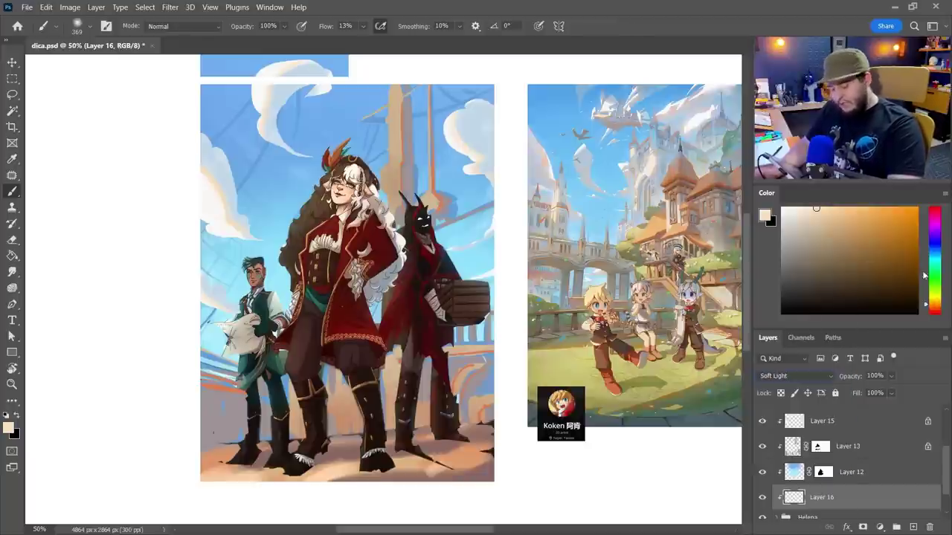
click(938, 250)
click(842, 220)
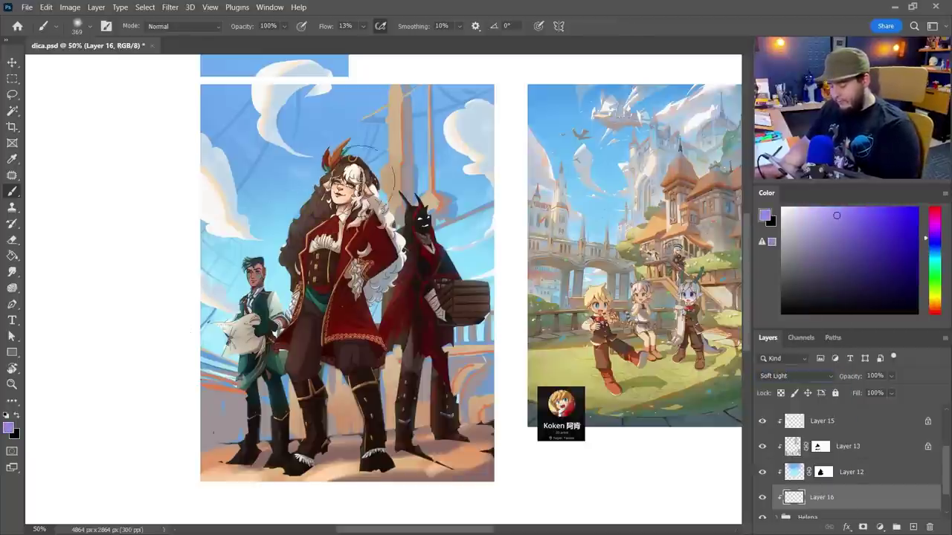
drag(240, 342, 287, 426)
click(934, 248)
click(847, 207)
mouse_move(402, 218)
mouse_down()
mouse_move(467, 289)
mouse_move(391, 320)
mouse_move(441, 410)
mouse_up()
click(934, 249)
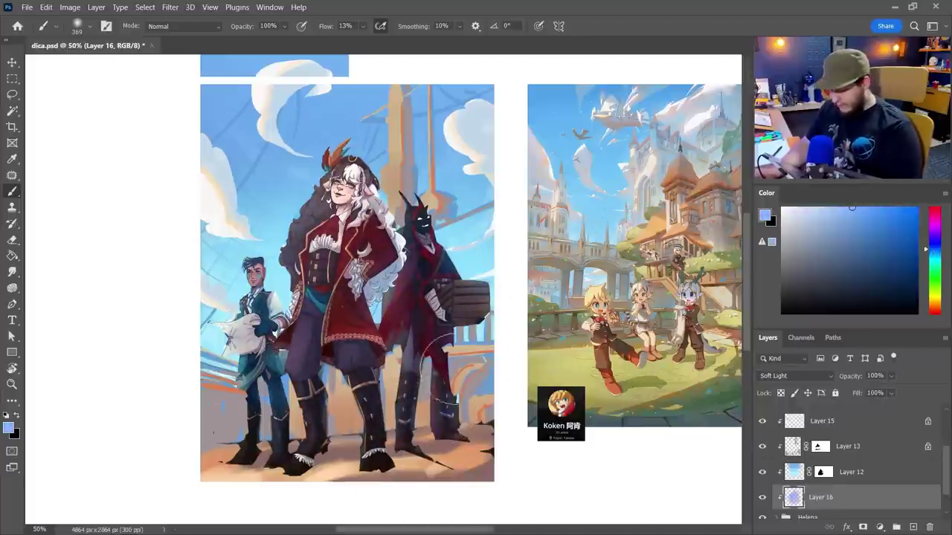
- Switch Layer 16 to Screen and paint dark blue over the pirates with the soft brush at 369 px
click(790, 376)
click(773, 325)
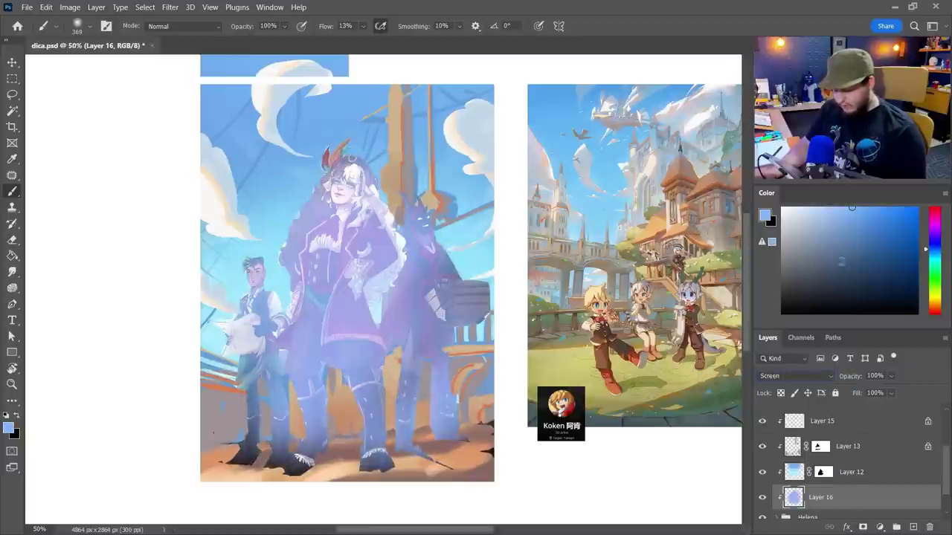
click(846, 249)
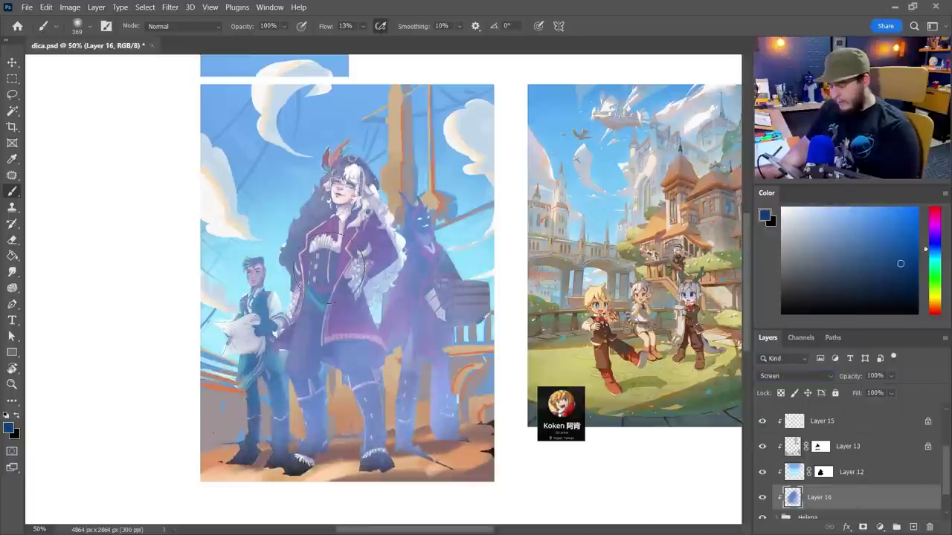
mouse_move(329, 267)
mouse_down()
mouse_move(452, 249)
mouse_move(423, 394)
mouse_move(366, 457)
mouse_move(254, 498)
mouse_move(314, 405)
mouse_up()
click(903, 277)
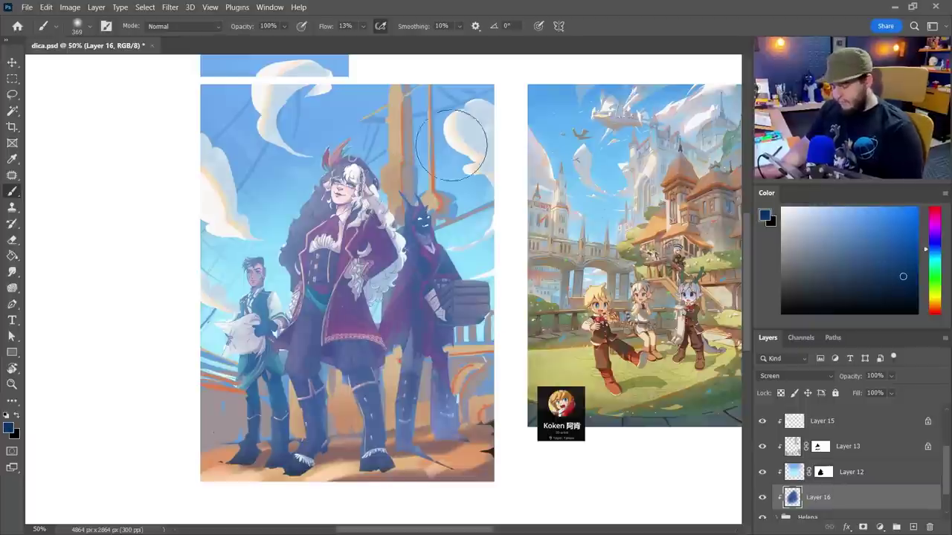
mouse_move(372, 171)
mouse_down()
mouse_move(297, 297)
mouse_move(509, 268)
mouse_up()
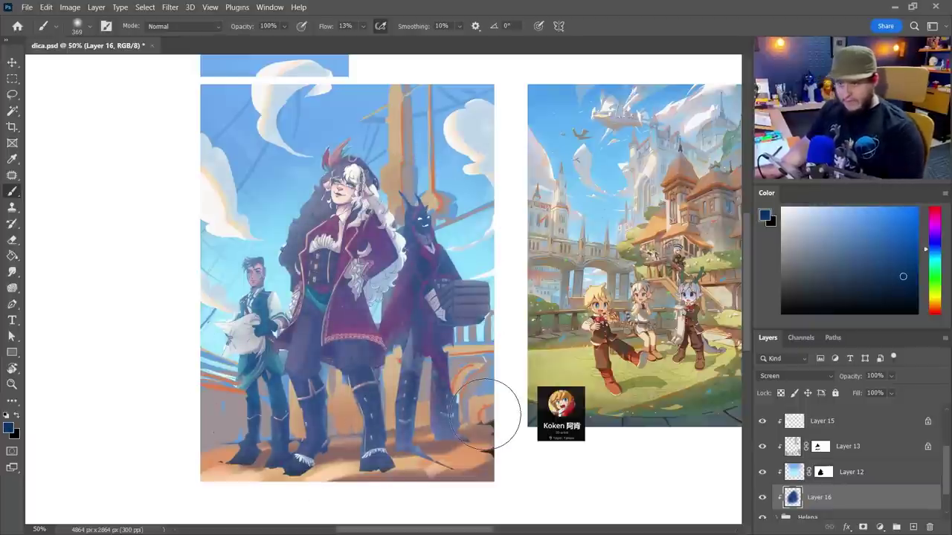
drag(891, 375, 897, 394)
- Add a clipped Hard Light layer above Layer 16, and choose a light orange colour and the Quadrado v2 brush
click(913, 525)
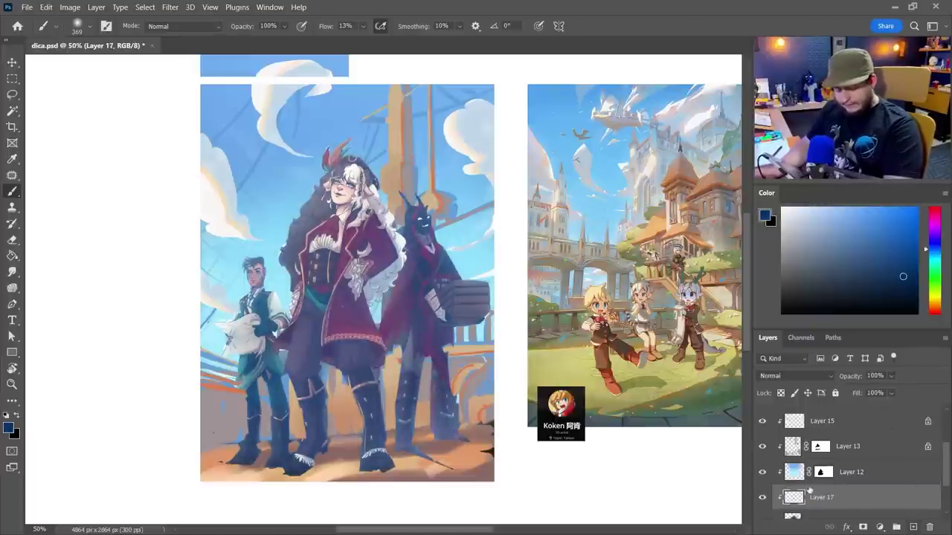
click(792, 380)
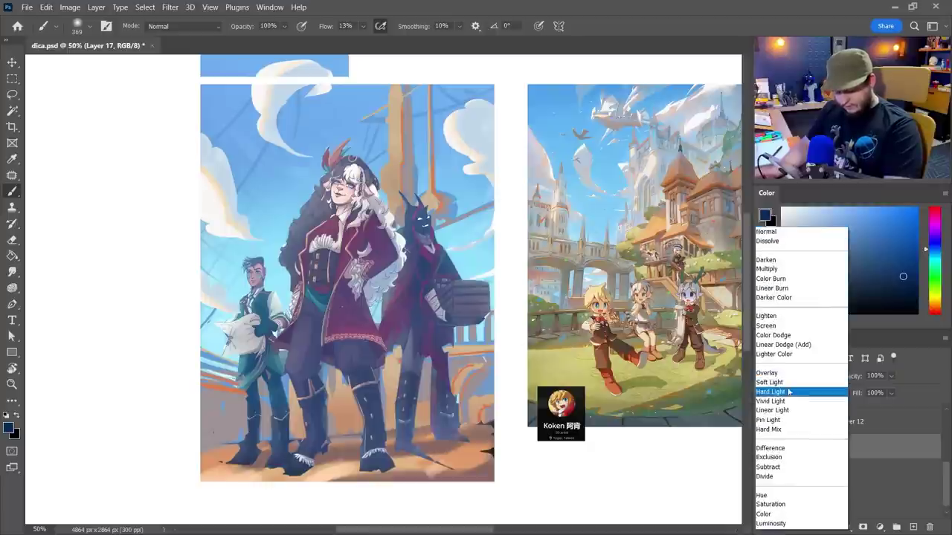
click(789, 391)
click(934, 296)
click(848, 208)
click(934, 305)
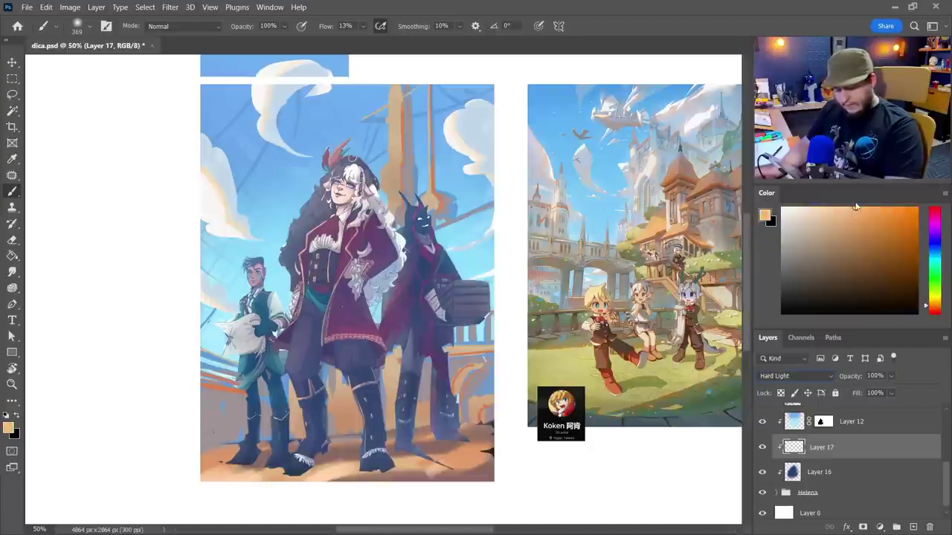
right_click(510, 186)
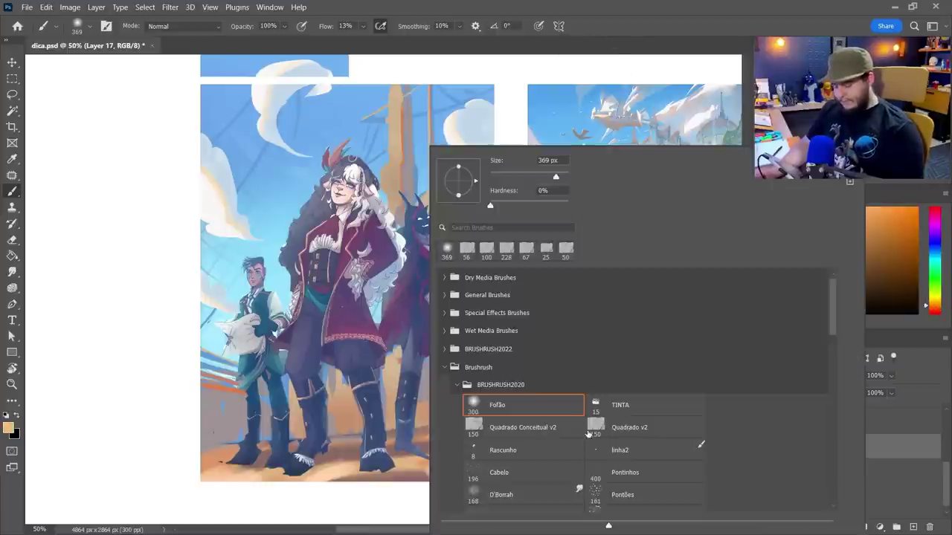
click(595, 427)
key(Return)
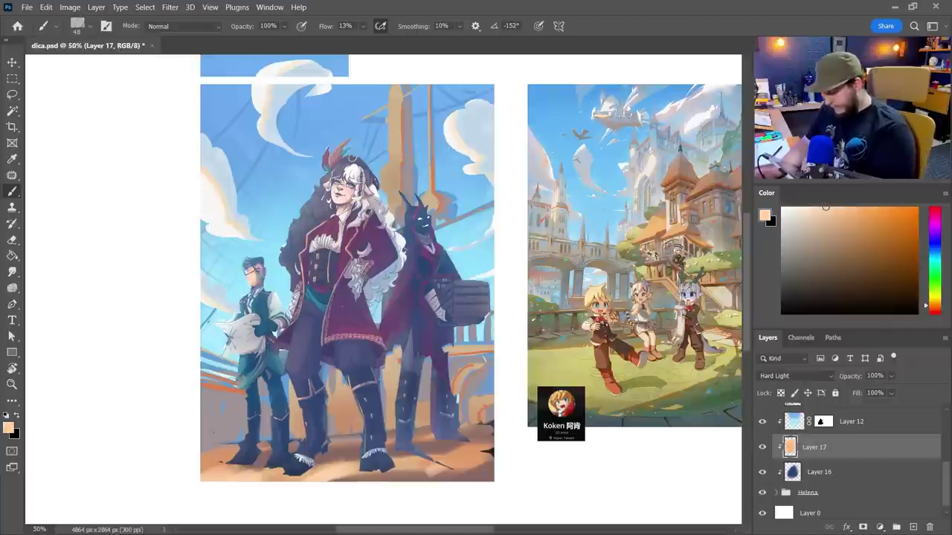
- Paint peach light onto the faces, clothes, legs and crate of the three pirates at 48 px, and adjust Layer 17's Hue/Saturation
drag(249, 293, 239, 306)
mouse_move(315, 203)
mouse_down()
mouse_move(297, 226)
mouse_move(320, 192)
mouse_move(342, 199)
mouse_move(347, 165)
mouse_move(358, 168)
mouse_move(327, 171)
mouse_up()
mouse_move(315, 221)
mouse_down()
mouse_move(332, 235)
mouse_move(373, 223)
mouse_move(372, 260)
mouse_move(312, 286)
mouse_move(327, 249)
mouse_move(298, 469)
mouse_up()
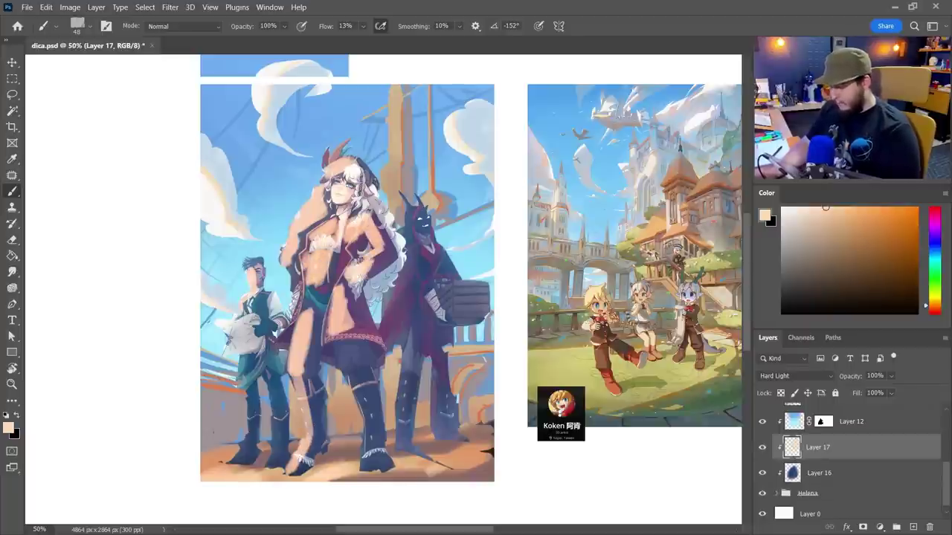
drag(360, 373, 372, 470)
mouse_move(245, 375)
mouse_down()
mouse_move(243, 454)
mouse_move(227, 327)
mouse_move(238, 349)
mouse_move(243, 339)
mouse_up()
mouse_move(268, 302)
mouse_down()
mouse_move(274, 323)
mouse_move(260, 318)
mouse_up()
drag(416, 208, 439, 278)
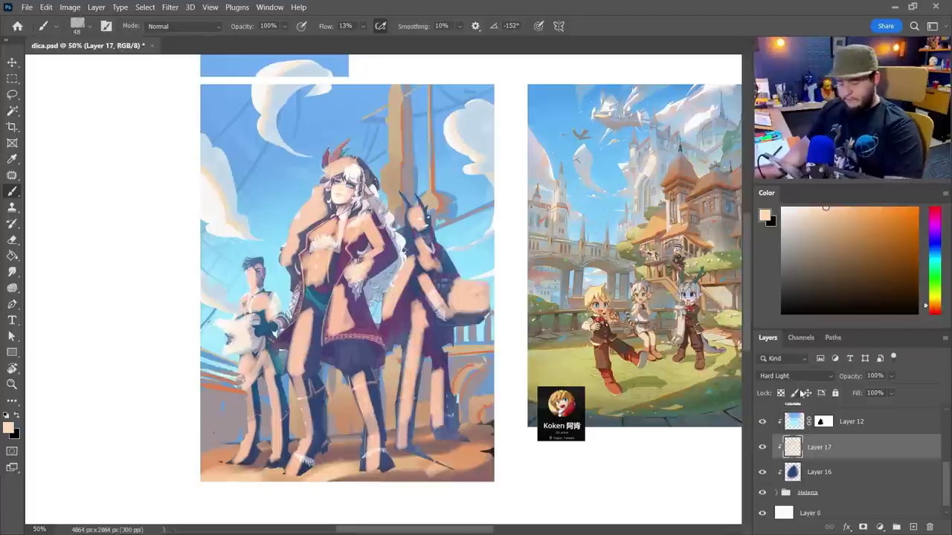
key(ctrl+u)
key(Return)
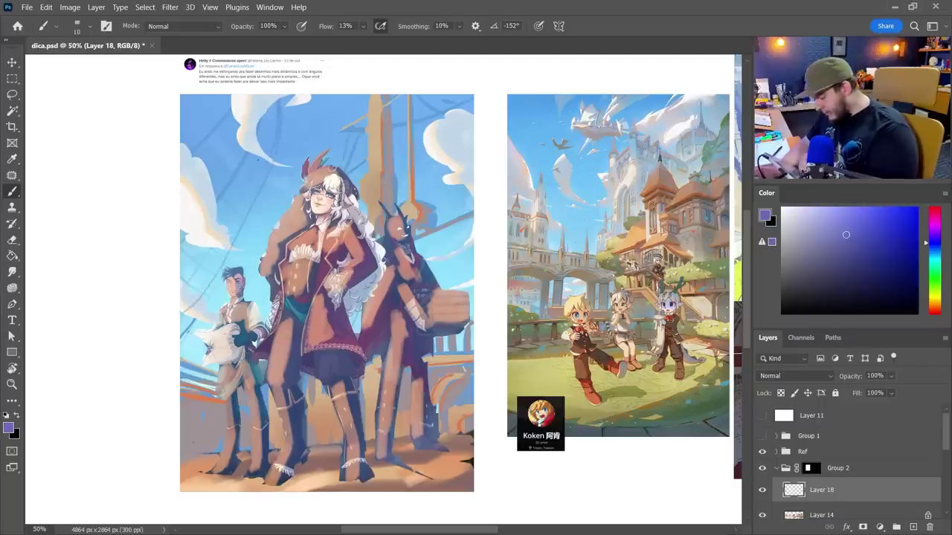
- Draw violet-blue rigging ropes across the sky at 10 px, and paint white cloud wisps behind the pirates with 44 px and 20 px brushes
drag(255, 207, 166, 316)
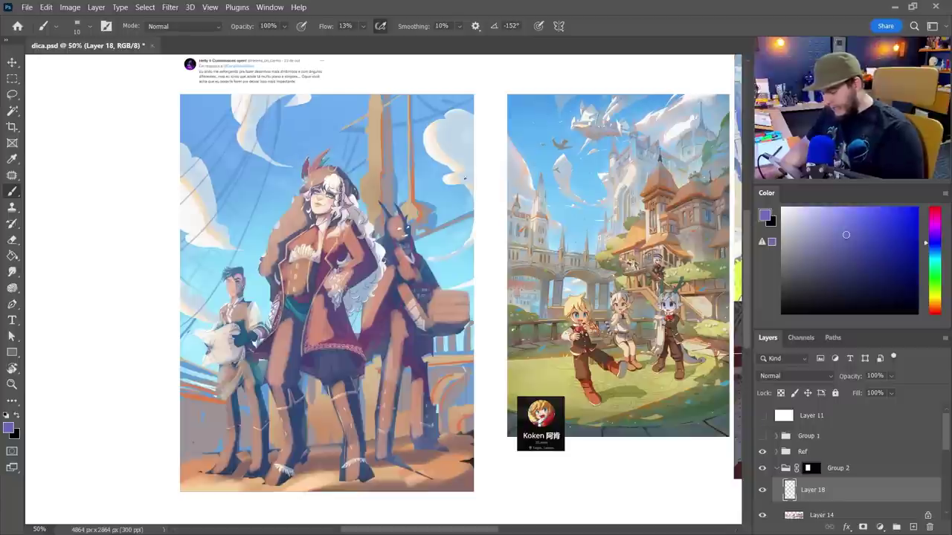
alt+click(437, 151)
right_click(438, 150)
drag(510, 177, 523, 177)
key(Return)
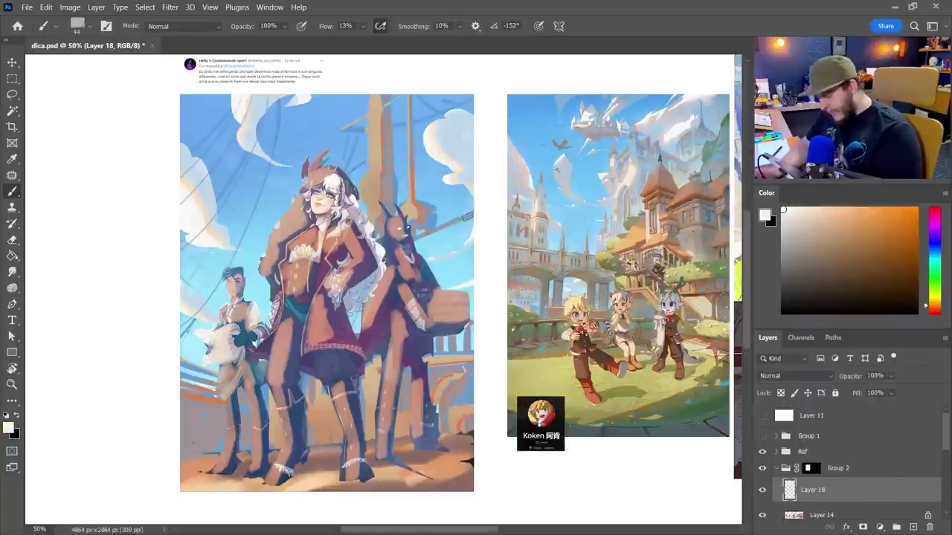
drag(464, 228, 449, 246)
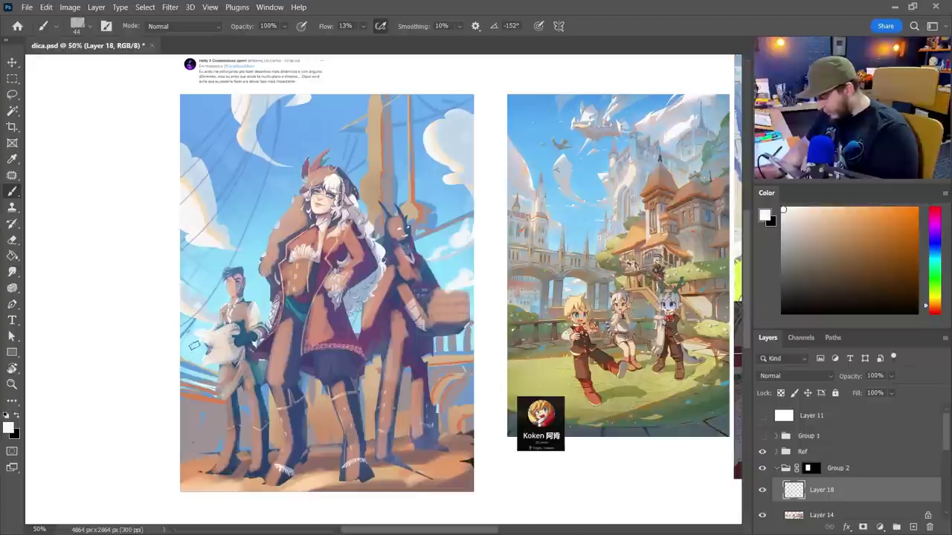
drag(196, 359, 198, 362)
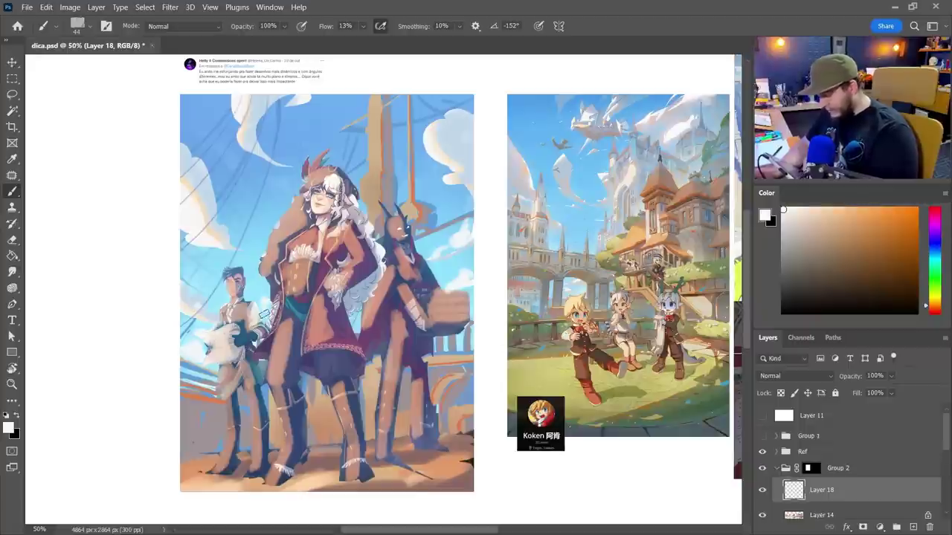
right_click(565, 190)
drag(591, 180, 585, 179)
click(599, 59)
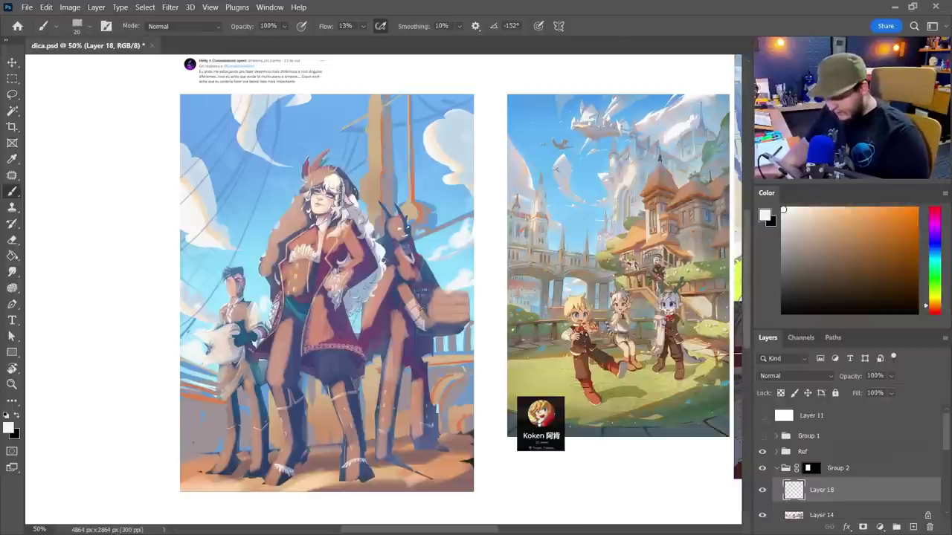
- Lasso four small bird shapes in the sky around the main pirate's head and fill them with a sampled greyish blue
alt+click(208, 206)
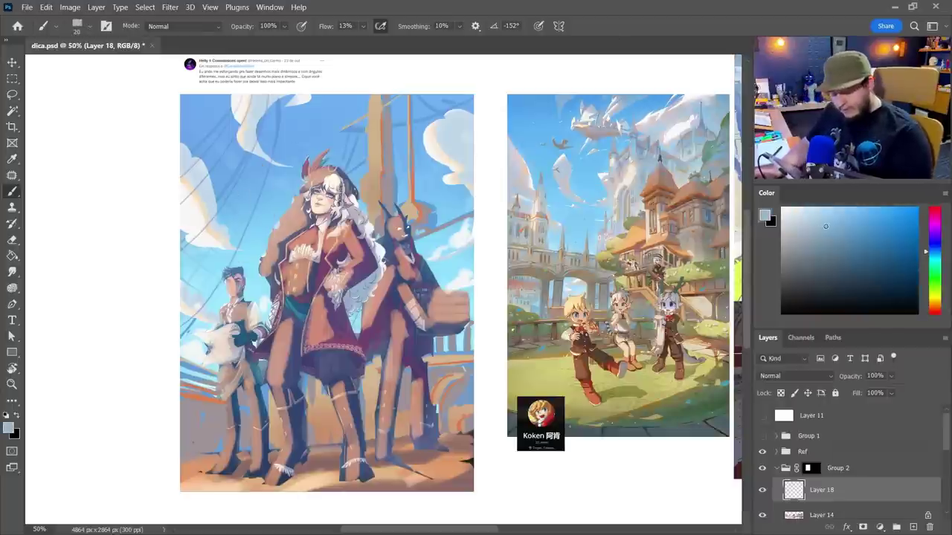
key(l)
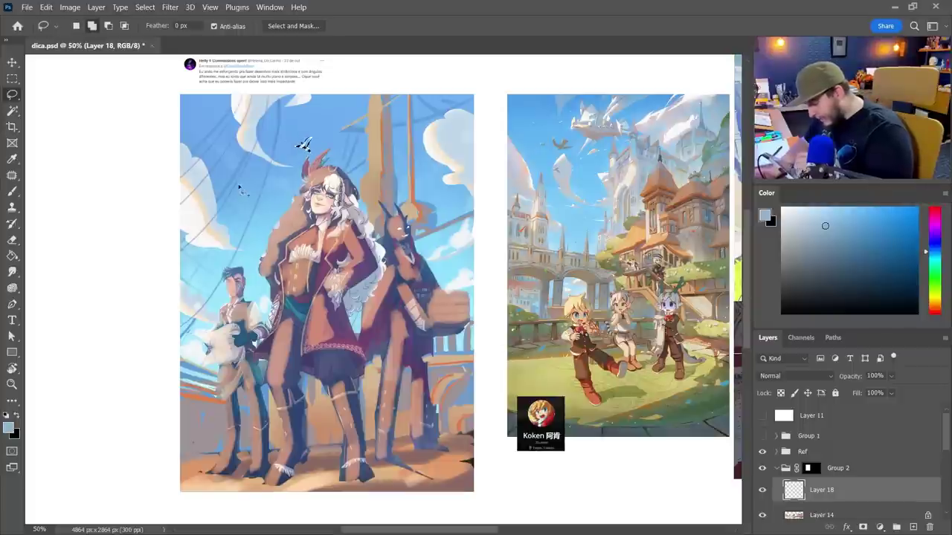
drag(237, 187, 240, 186)
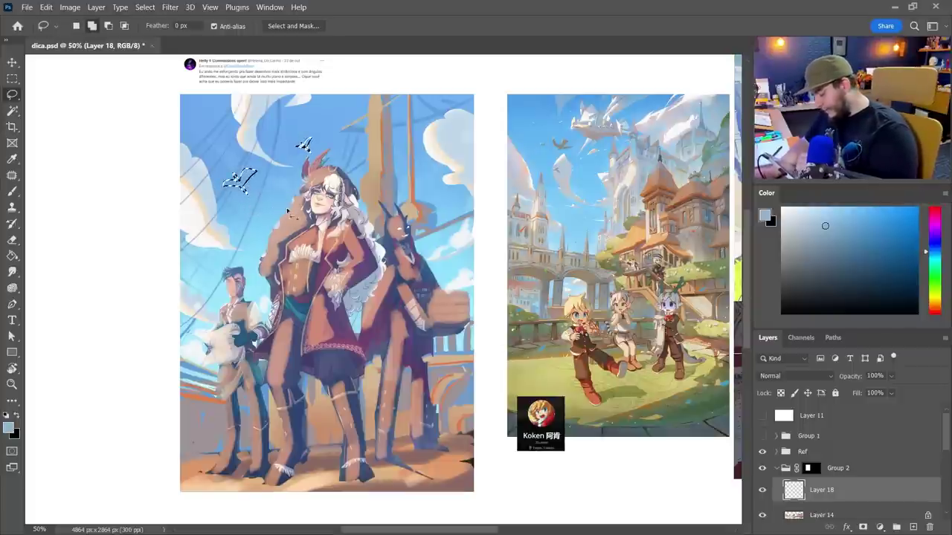
drag(288, 212, 285, 209)
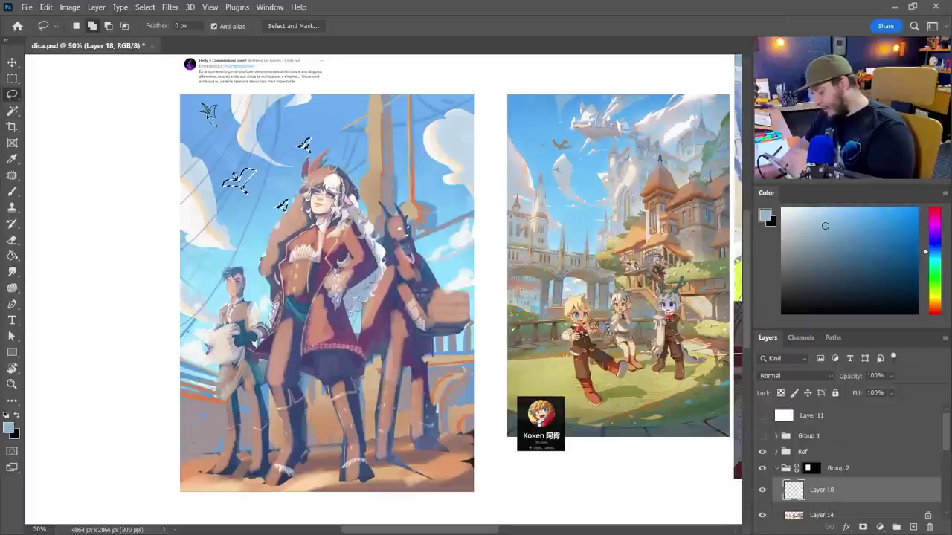
key(g)
click(251, 200)
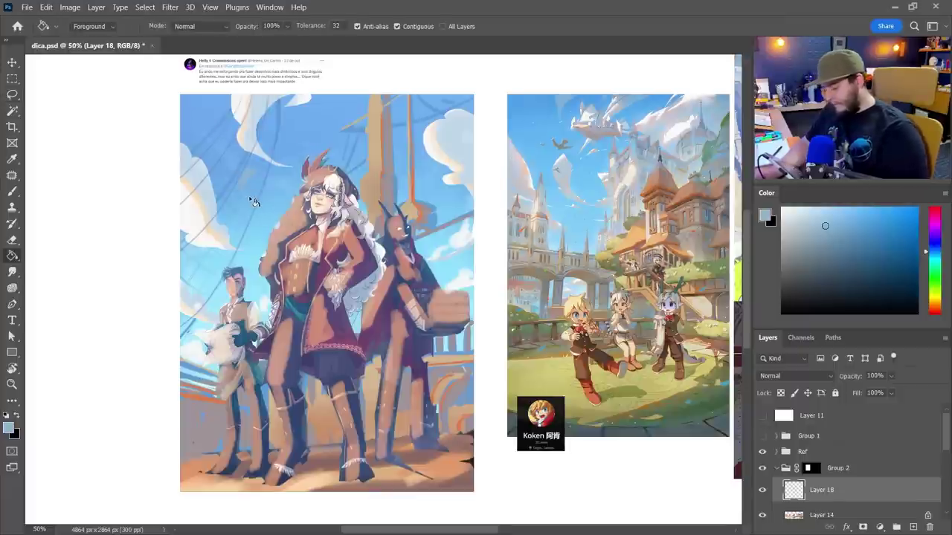
- Put the birds on a new layer with locked transparent pixels, brighten them with white, and add smaller white birds across the sky
key(ctrl+shift+alt+n)
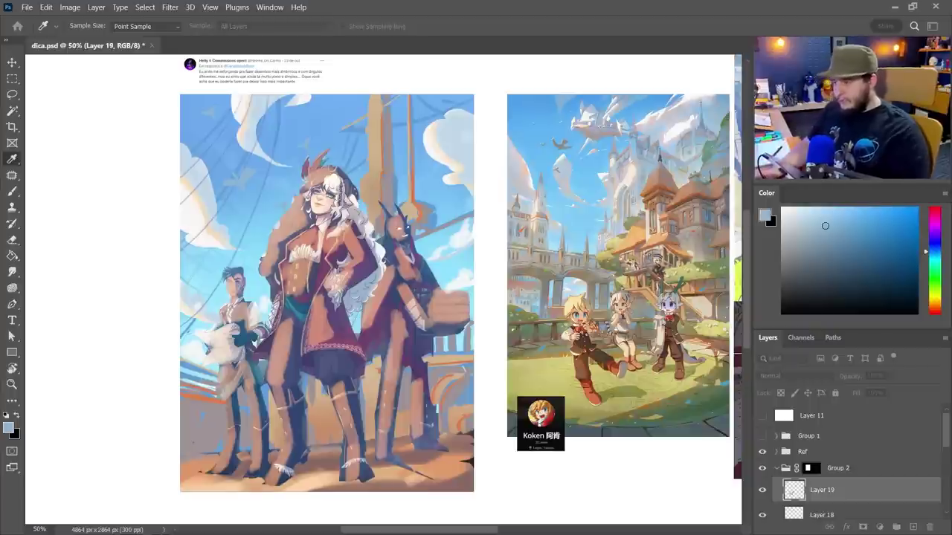
key(ctrl+d)
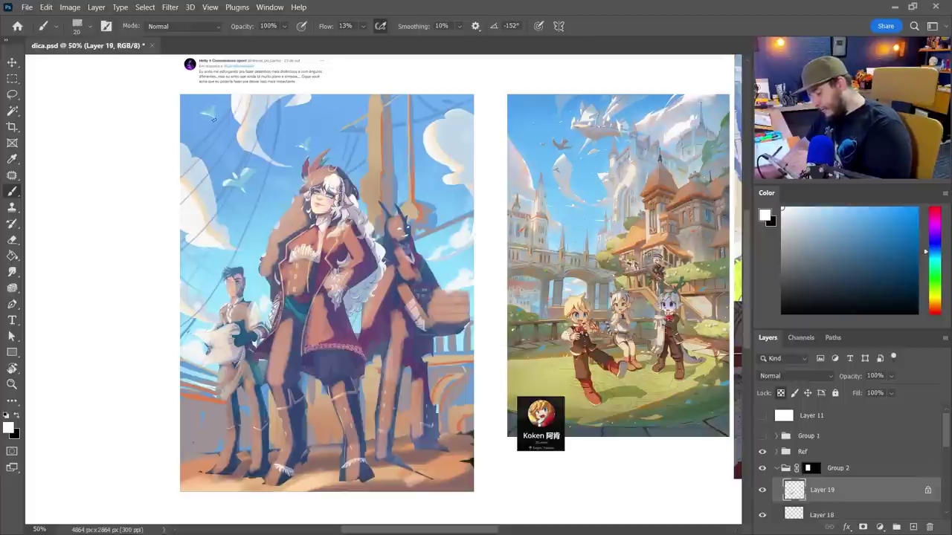
key(l)
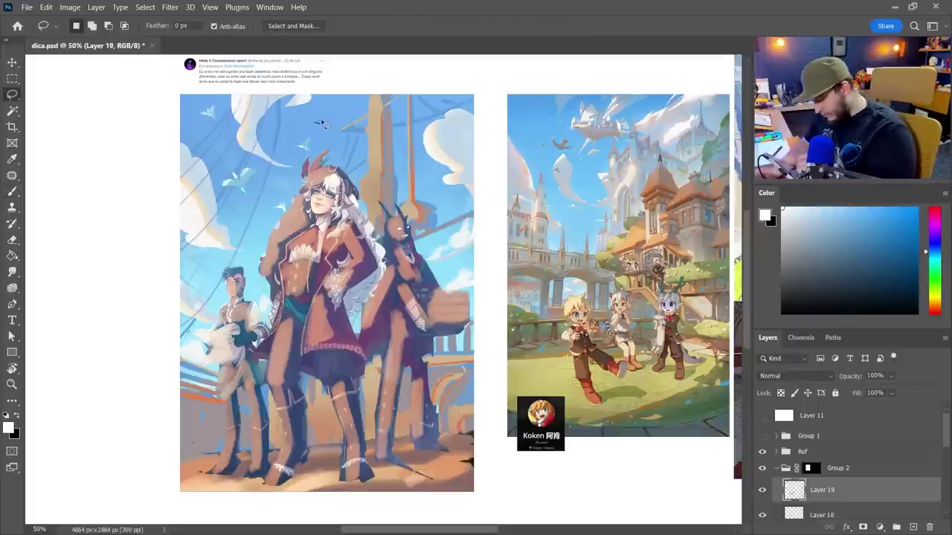
key(shift)
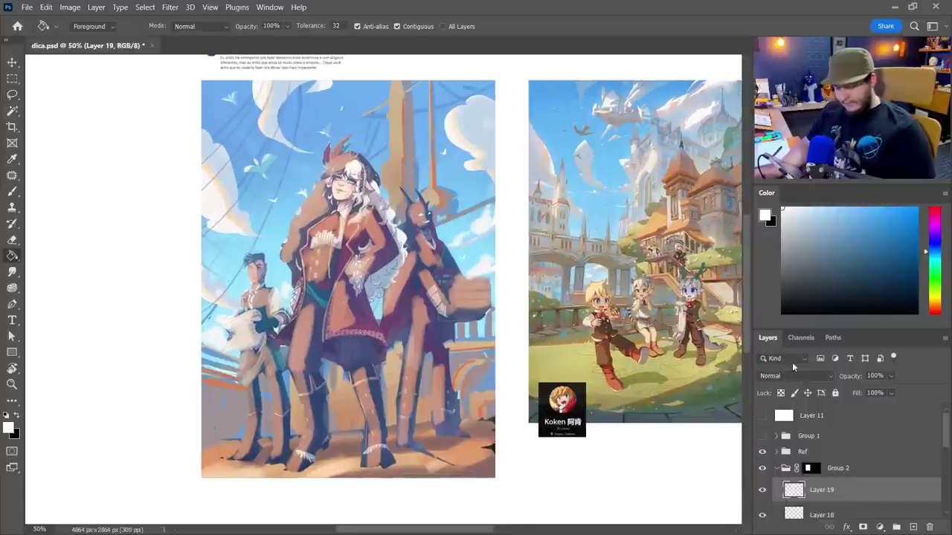
- Add a new layer at the top of Group 2 and choose a bright red foreground colour
click(935, 245)
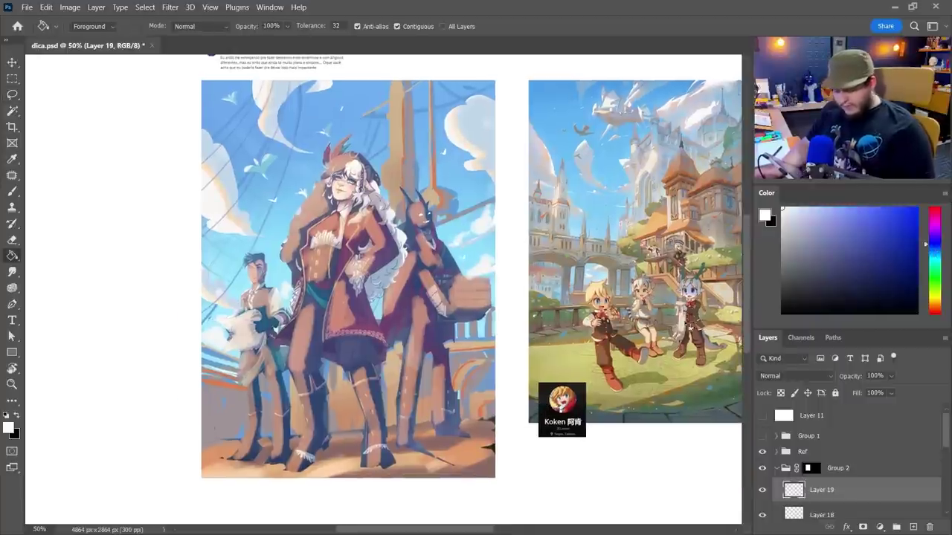
click(913, 527)
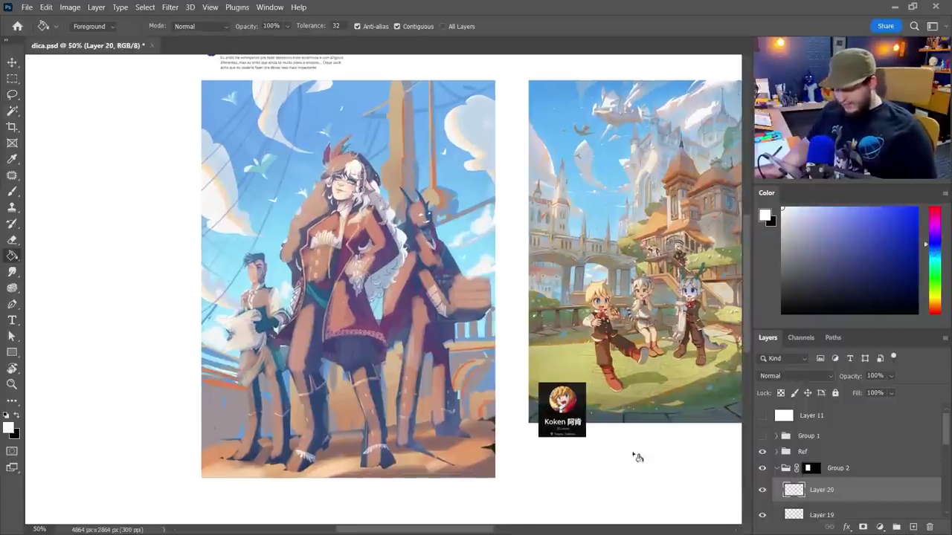
key(b)
key(z)
drag(366, 365, 395, 356)
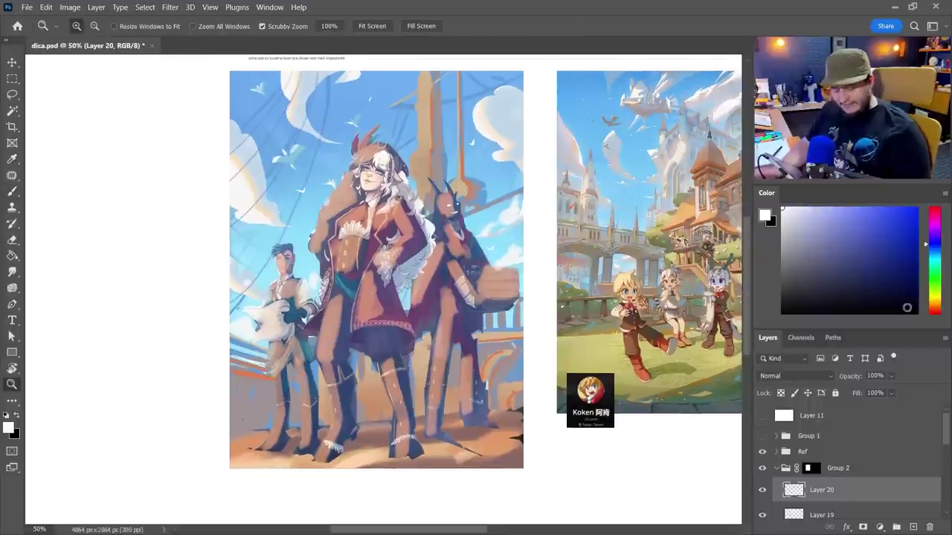
click(935, 313)
click(886, 209)
click(435, 317)
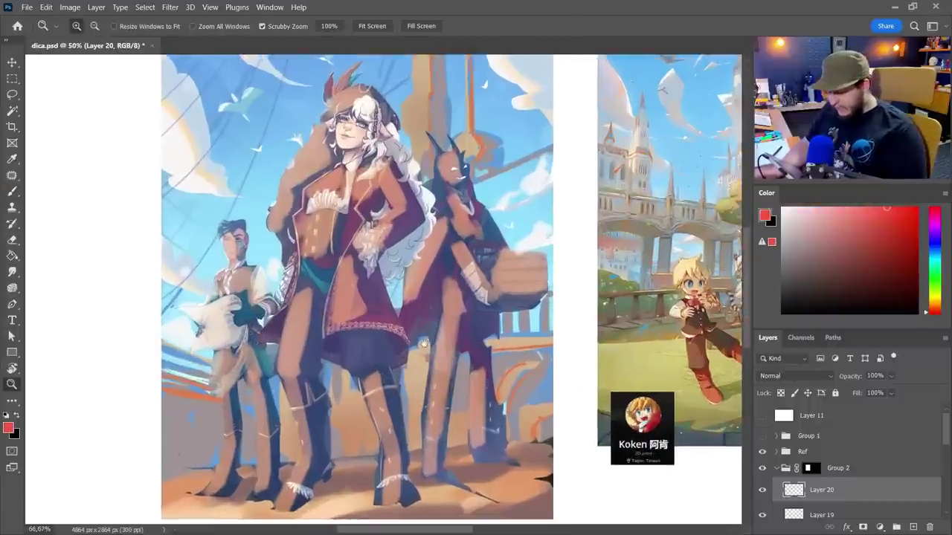
drag(433, 344, 453, 339)
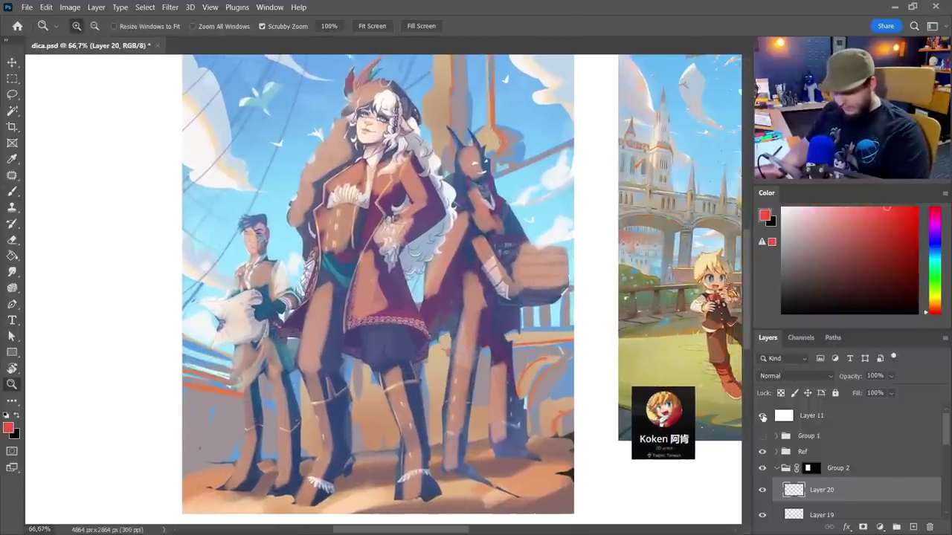
- Show Layer 11 to check the painting and reference in greyscale values
click(762, 414)
alt+click(534, 382)
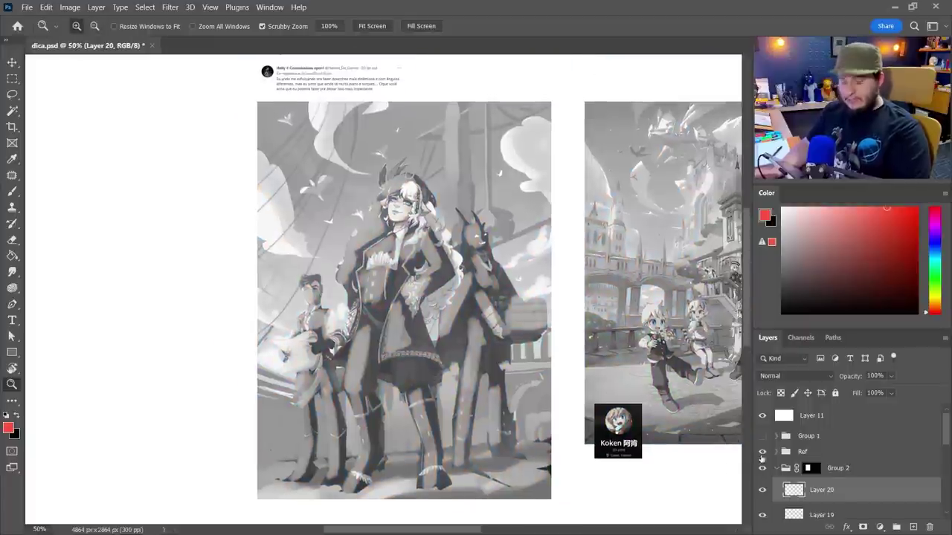
- Compare the painting with and without Group 2 in greyscale, checking its values against the reference, and hide Layer 11
click(761, 453)
click(761, 454)
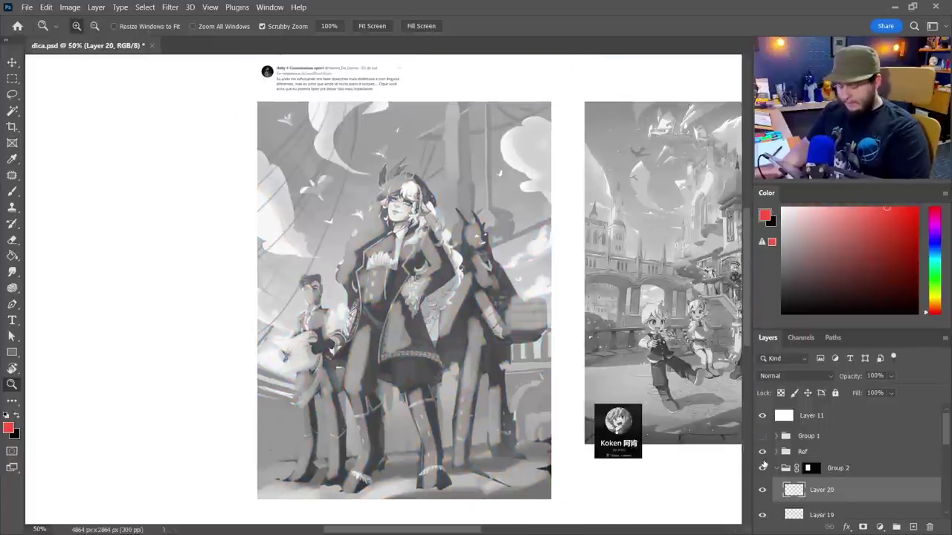
click(762, 467)
click(762, 467)
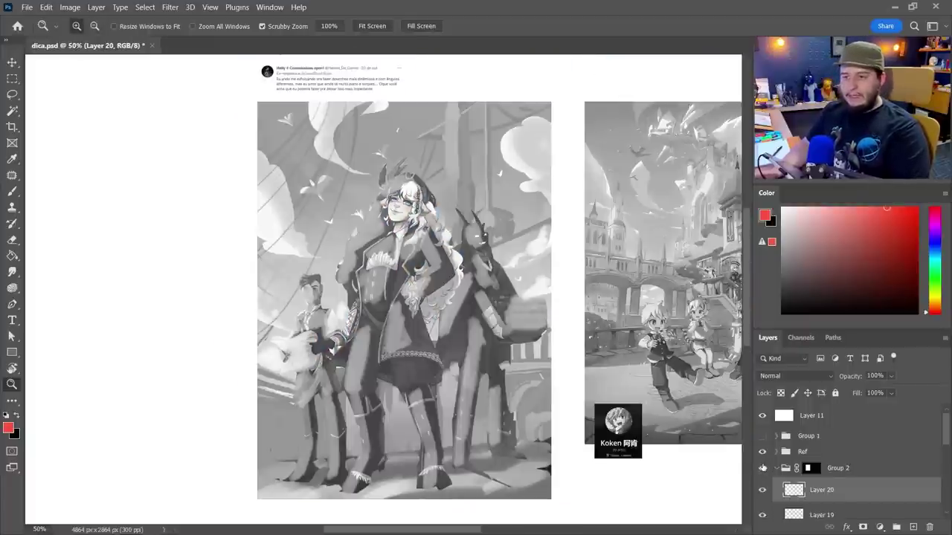
click(762, 467)
click(762, 468)
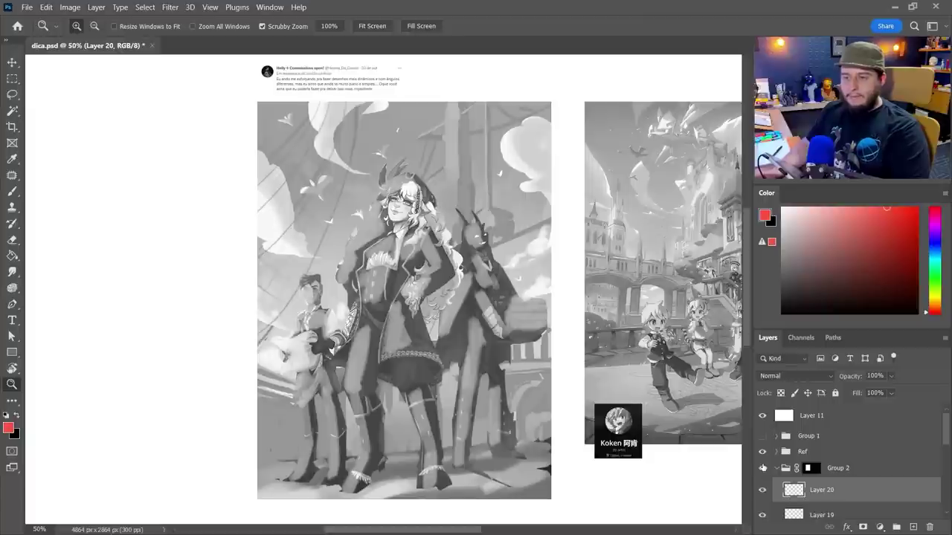
click(762, 467)
click(762, 468)
click(762, 467)
click(762, 467)
click(762, 415)
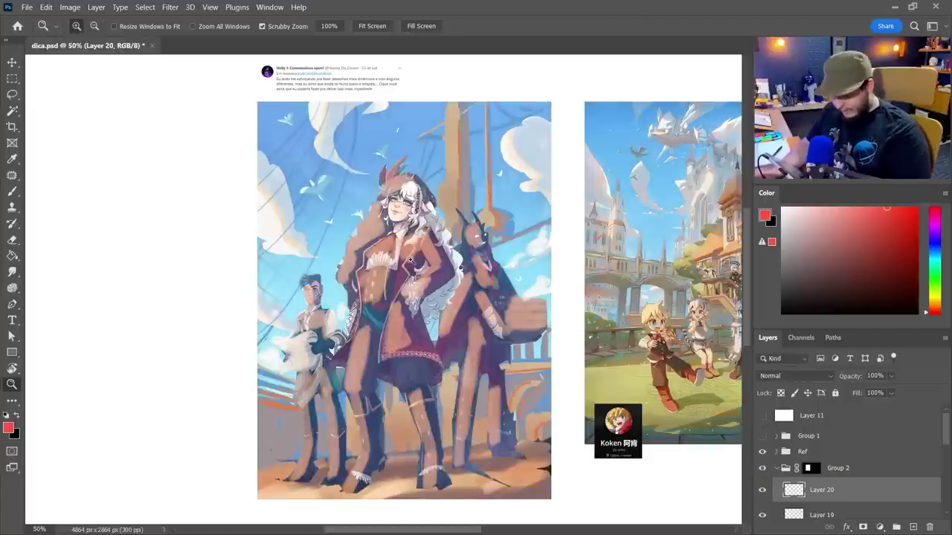
- Paint a saturated red over the central pirate's coat on Layer 20, covering the skirt panel, lapels and bent sleeve
key(b)
right_click(455, 242)
click(537, 176)
click(569, 61)
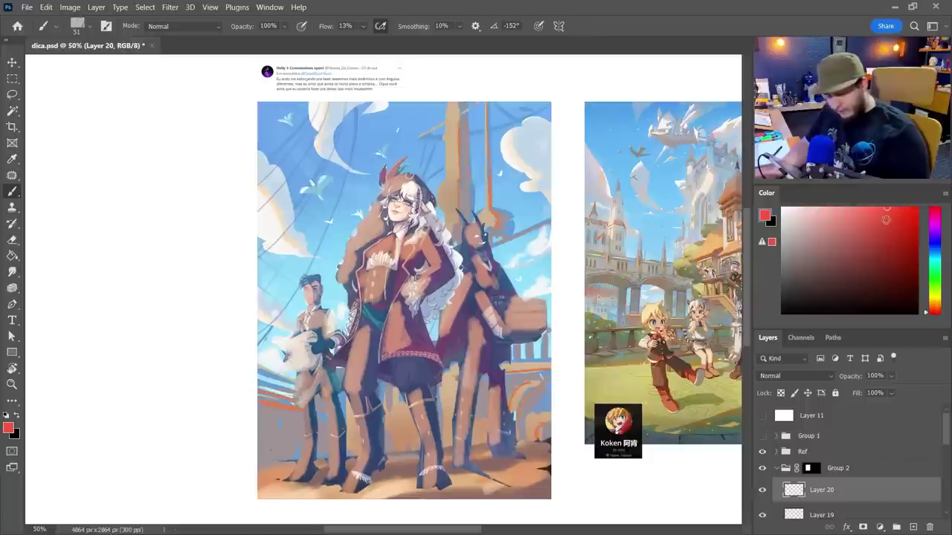
click(891, 222)
drag(391, 308, 393, 351)
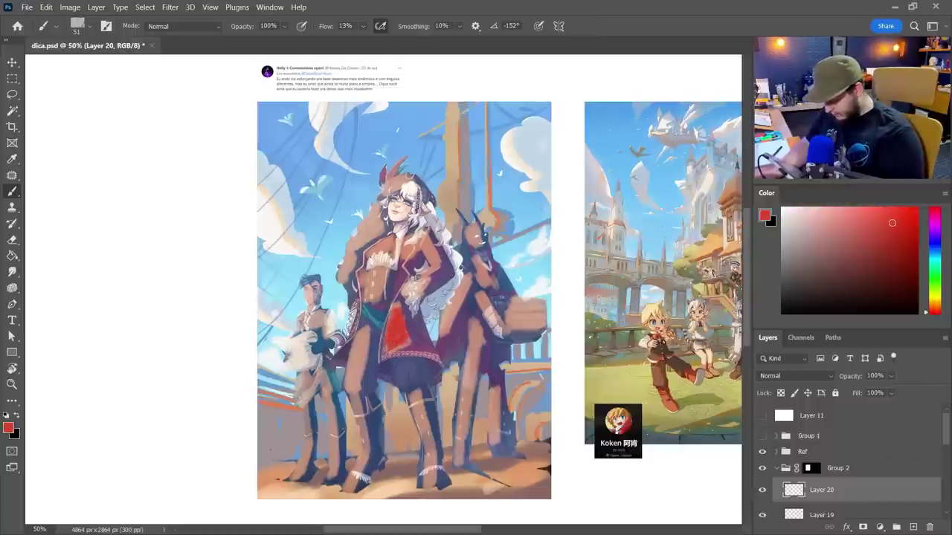
mouse_move(435, 272)
mouse_down()
mouse_move(430, 239)
mouse_move(407, 256)
mouse_up()
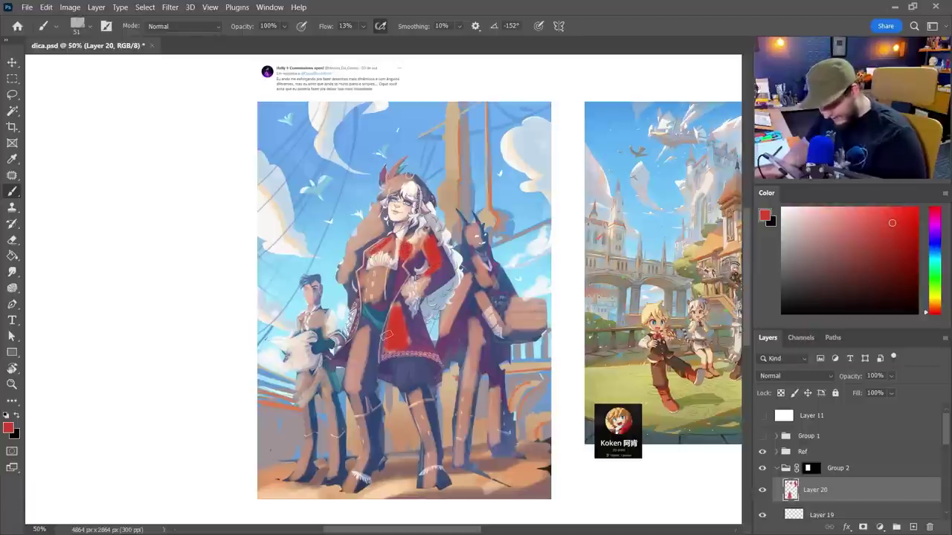
- Paint the central pirate's corset and boots brown, and extend the sampled red over the coat's shoulder
drag(935, 311, 934, 304)
click(844, 261)
click(935, 308)
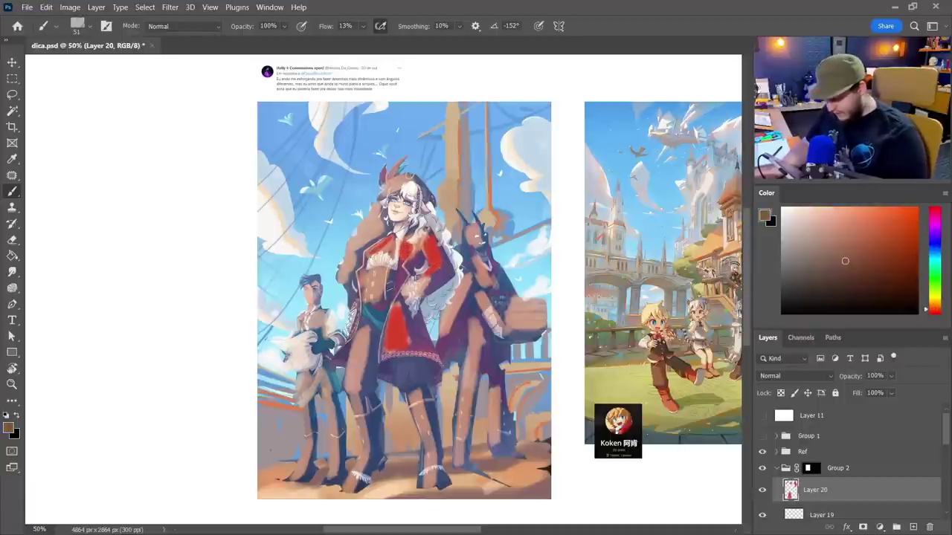
drag(374, 296, 374, 266)
alt+click(433, 252)
drag(430, 239, 436, 248)
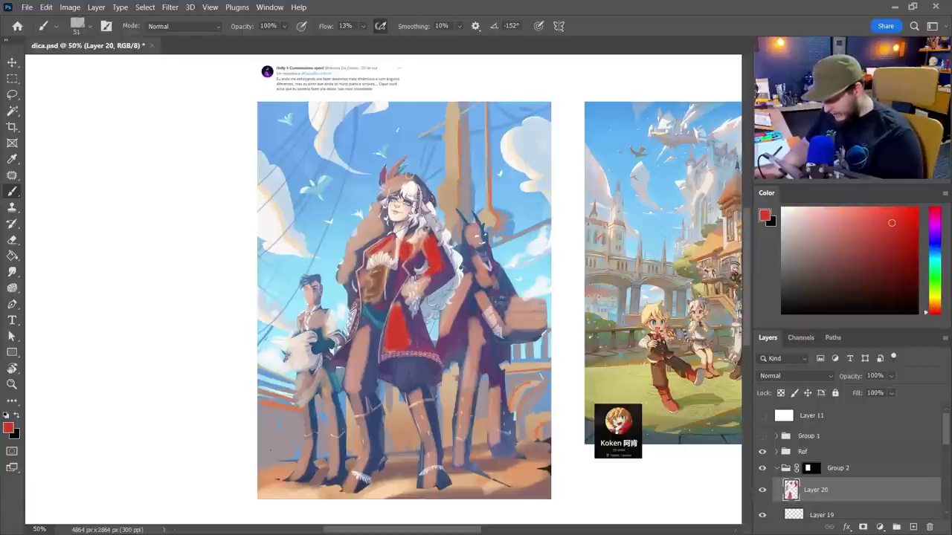
alt+click(381, 280)
mouse_move(365, 339)
mouse_down()
mouse_move(357, 388)
mouse_move(347, 395)
mouse_up()
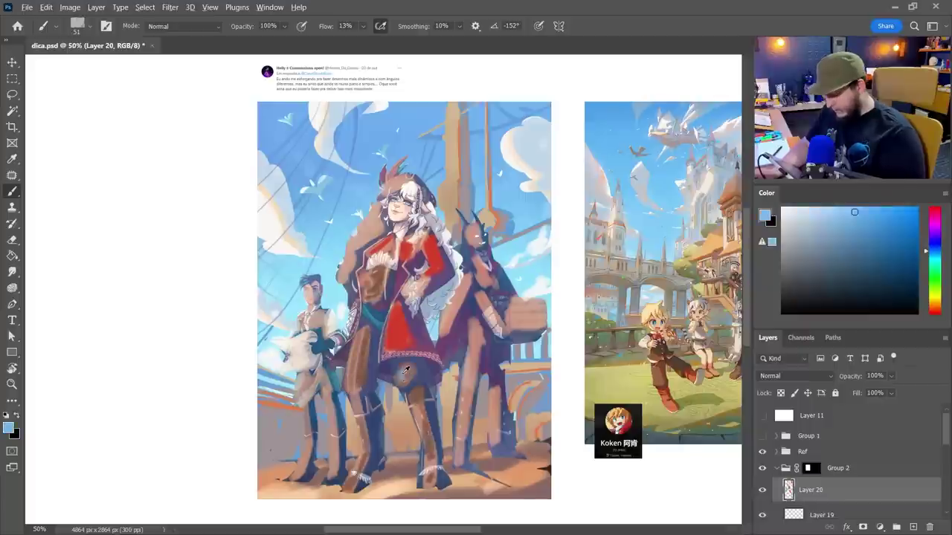
- Paint the central pirate's trousers greyish blue and shade the fur cloak with a sampled muted purple-grey
alt+click(406, 369)
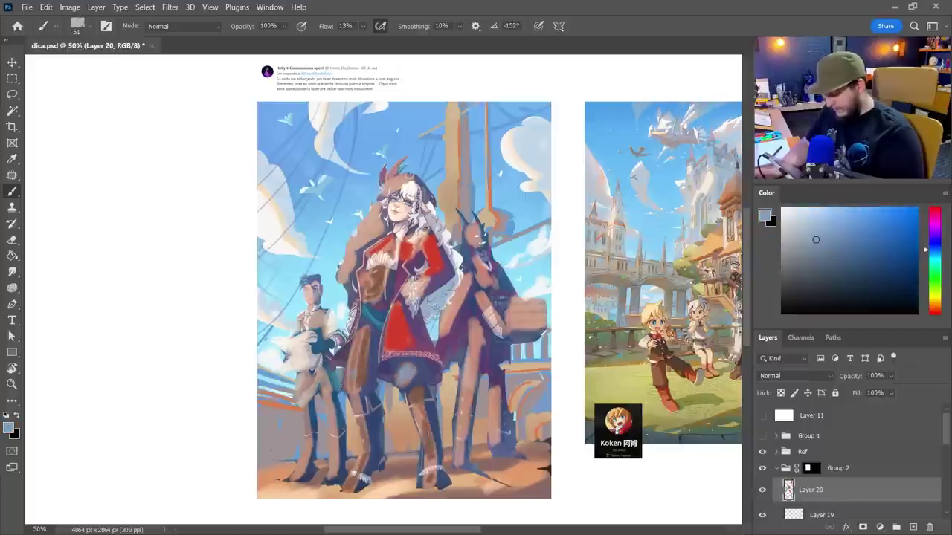
mouse_move(347, 383)
mouse_down()
mouse_move(364, 336)
mouse_move(363, 379)
mouse_up()
alt+click(365, 334)
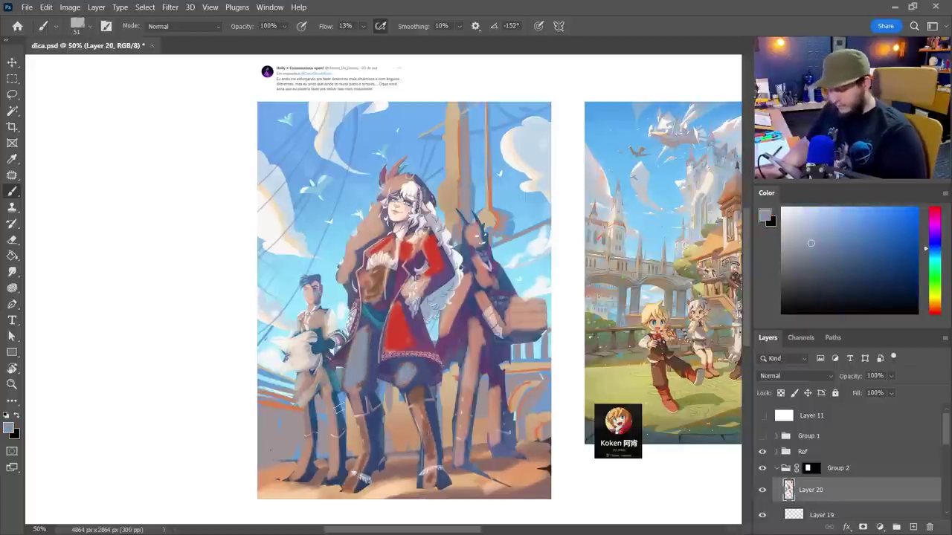
ctrl+click(409, 301)
alt+click(367, 198)
drag(365, 198, 329, 262)
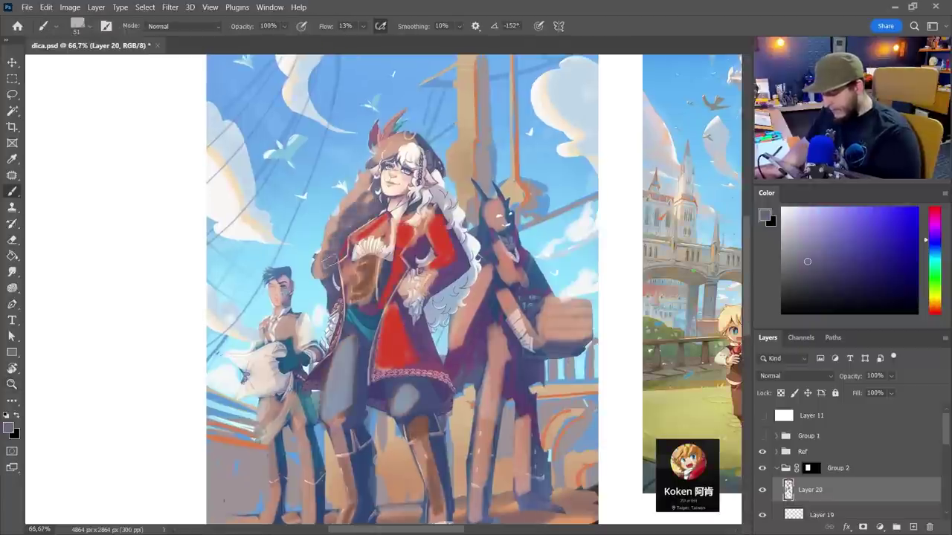
- Reduce the brush to 44 px and paint the map-holding pirate's vest and tunic skirt green
alt+click(448, 199)
right_click(450, 201)
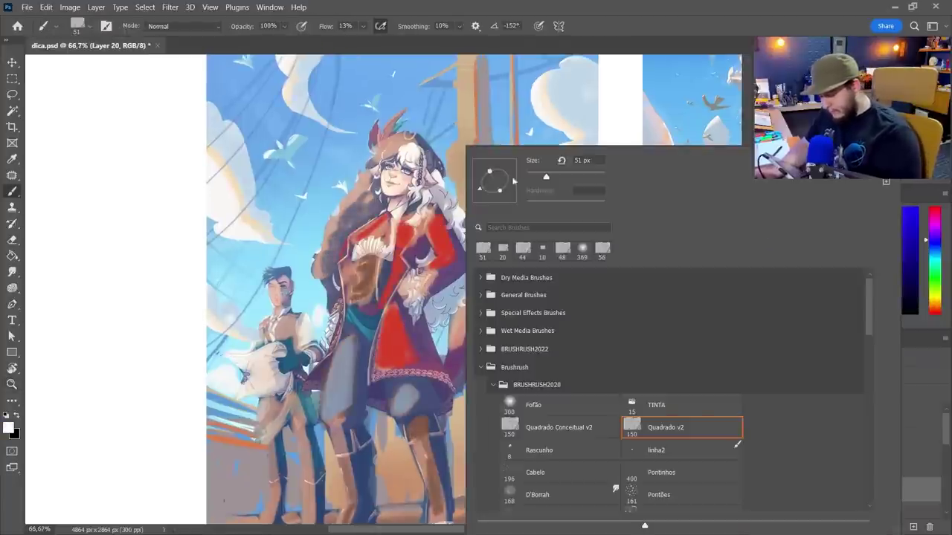
click(736, 438)
key(Return)
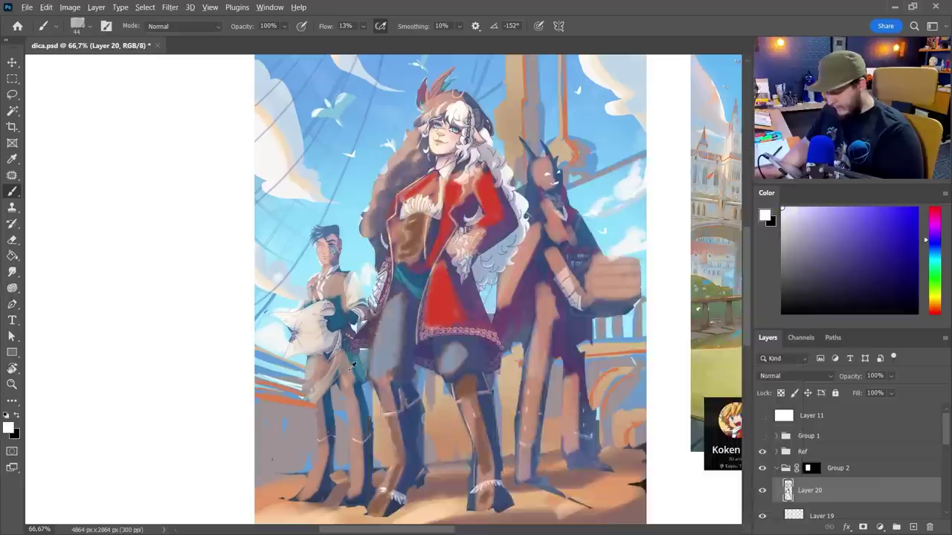
drag(936, 234, 937, 269)
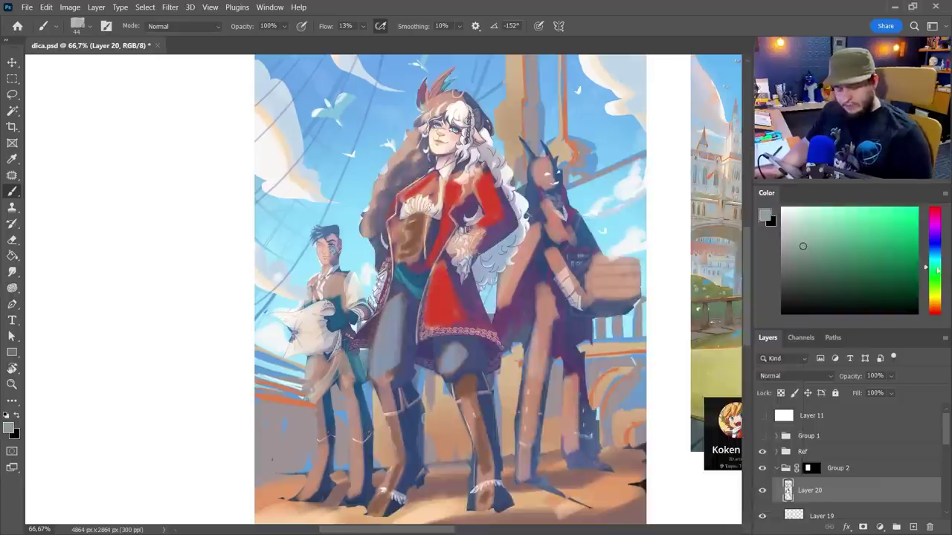
click(864, 238)
drag(313, 359, 310, 379)
mouse_move(345, 303)
mouse_down()
mouse_move(334, 290)
mouse_move(310, 295)
mouse_up()
- Paint crimson over the horned pirate's coat edge, chest, sleeve and upper leg drapery
drag(515, 378, 461, 373)
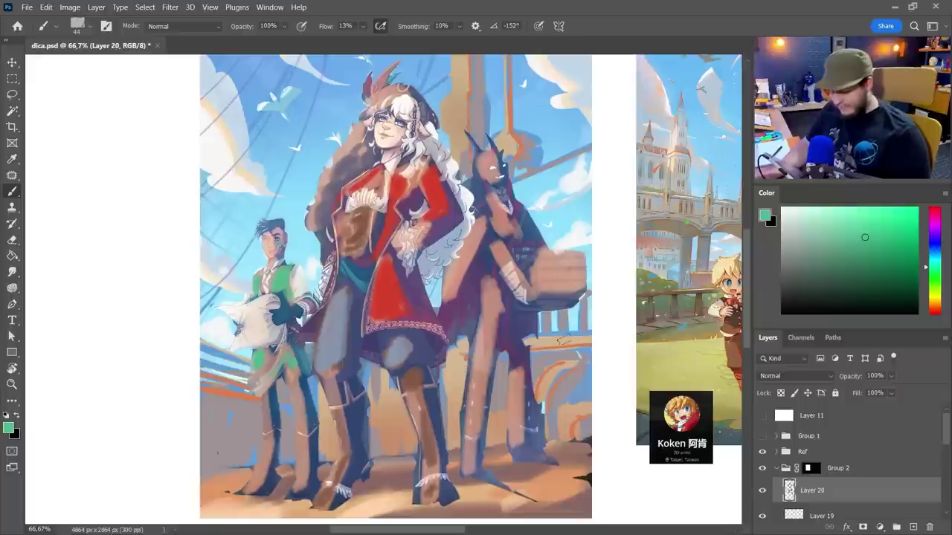
alt+click(515, 341)
click(937, 230)
click(885, 239)
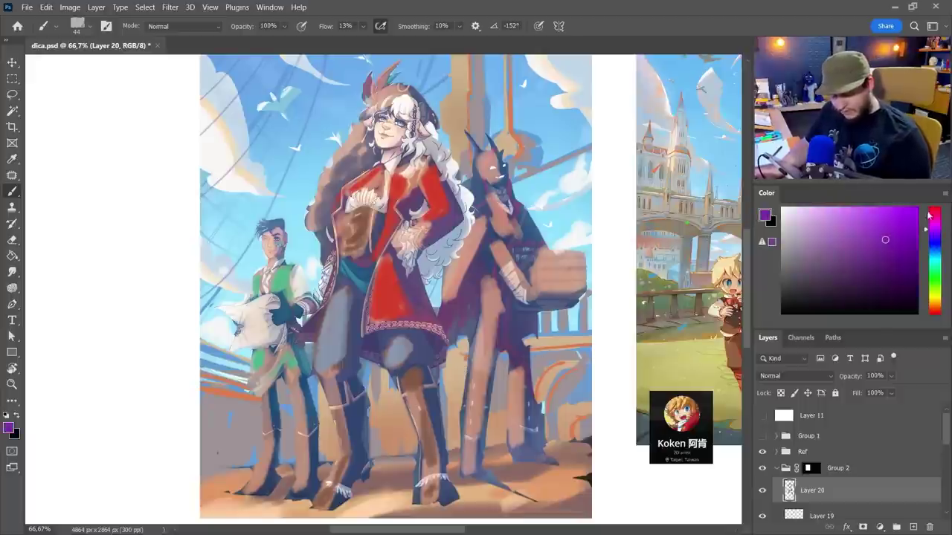
click(895, 248)
drag(465, 219, 450, 297)
drag(492, 202, 495, 227)
mouse_move(489, 279)
mouse_down()
mouse_move(492, 343)
mouse_move(480, 371)
mouse_up()
- Recolour the horned pirate with sampled tones: greyish blue trousers, muted brown boots and a cool grey face
alt+click(404, 343)
drag(487, 327, 485, 367)
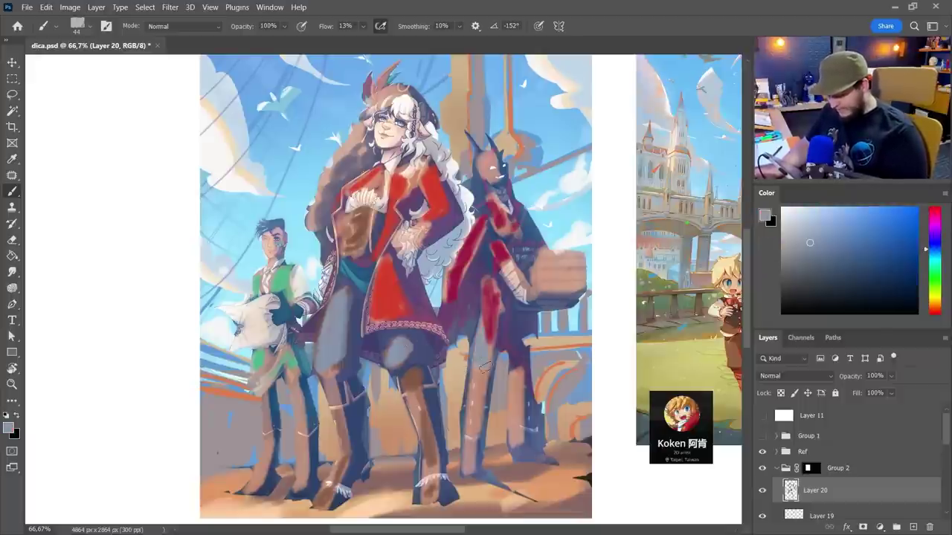
alt+click(480, 421)
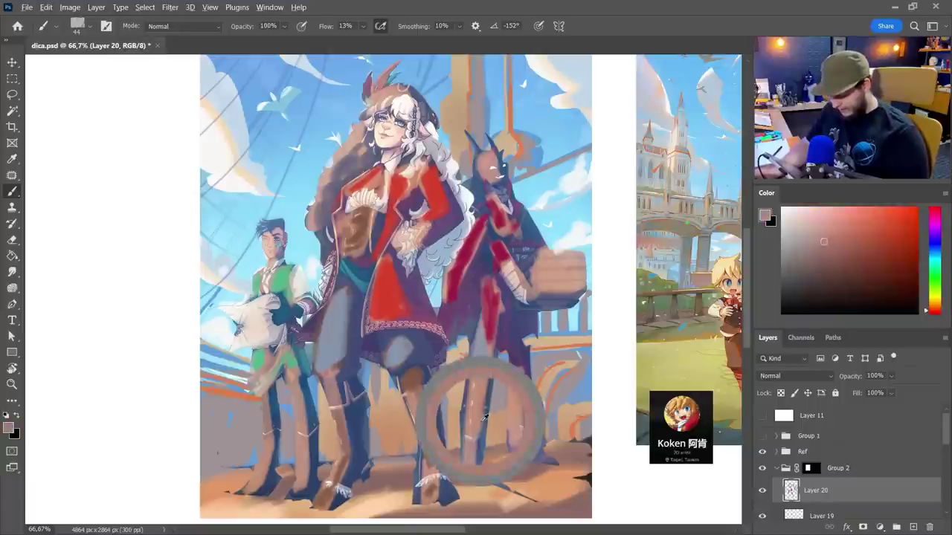
alt+click(478, 341)
drag(475, 382, 469, 468)
drag(516, 396, 515, 447)
alt+click(496, 175)
mouse_move(482, 154)
mouse_down()
mouse_move(479, 177)
mouse_move(493, 172)
mouse_move(487, 183)
mouse_move(529, 168)
mouse_up()
alt+click(502, 166)
alt+click(484, 166)
- Add a layer above Layer 20 and, with very dark red at 67% flow, outline the central pirate's coat edge and corset
click(936, 245)
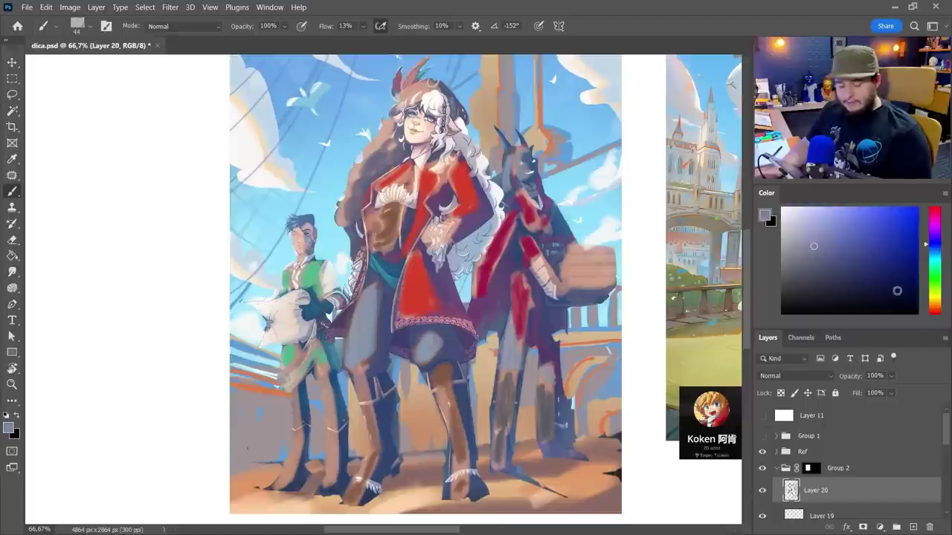
click(907, 293)
click(937, 316)
click(917, 296)
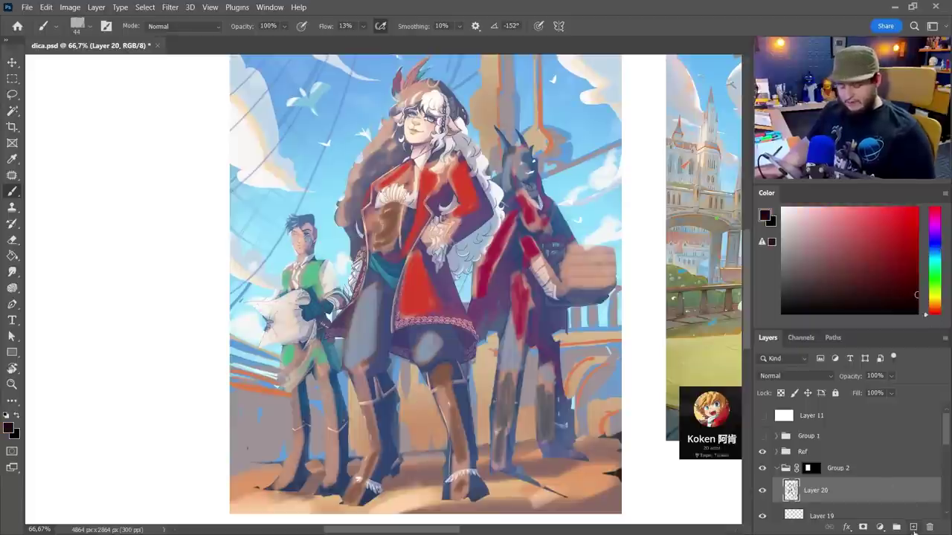
right_click(481, 143)
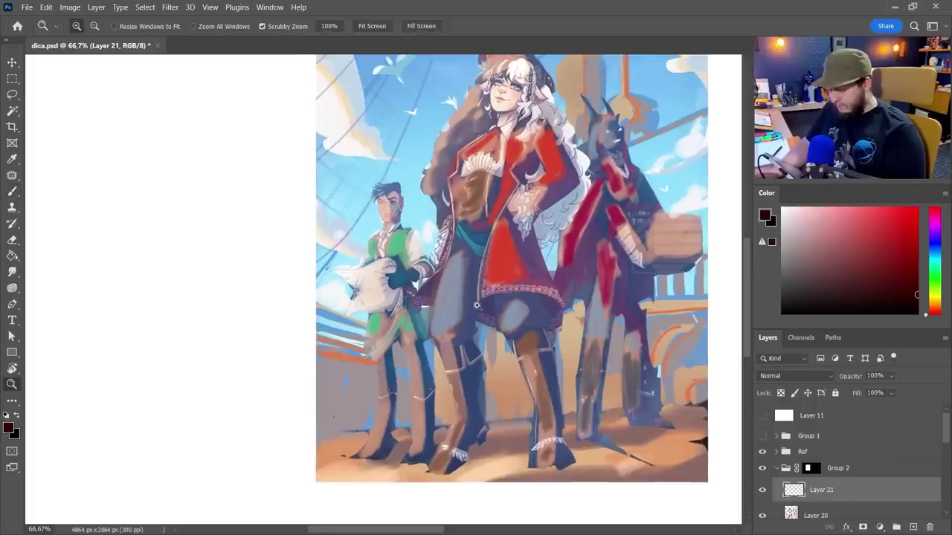
key(ctrl+1)
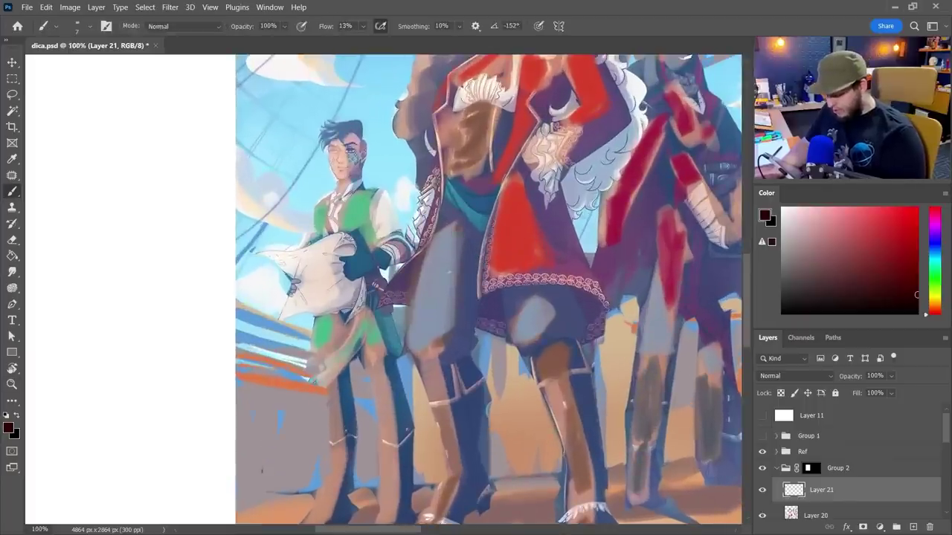
mouse_move(362, 26)
mouse_down()
mouse_move(365, 41)
mouse_move(397, 46)
mouse_up()
mouse_move(391, 291)
mouse_down()
mouse_move(451, 203)
mouse_move(452, 131)
mouse_move(477, 103)
mouse_up()
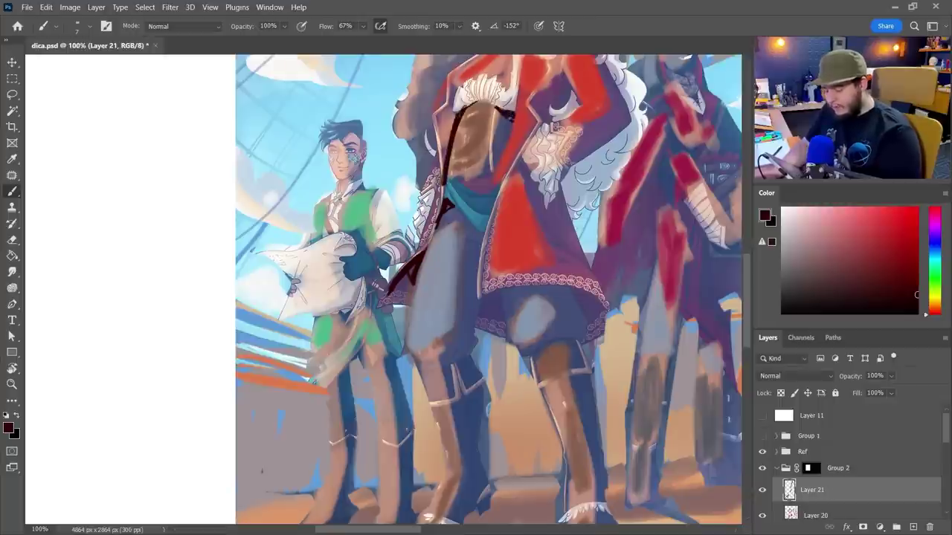
- Draw dark accent lines along the central pirate's lapels, bent sleeve, collar and the fur around the neck
drag(571, 82, 564, 107)
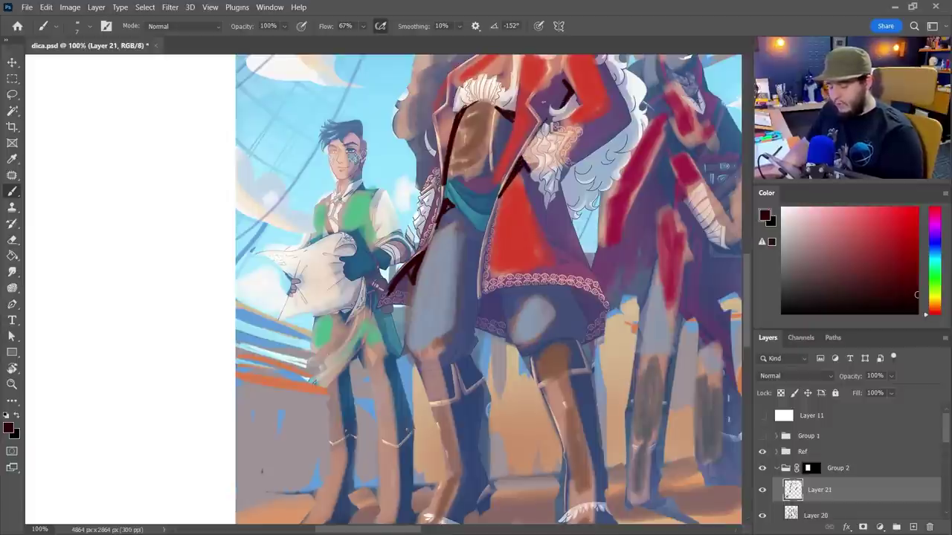
drag(553, 76, 535, 97)
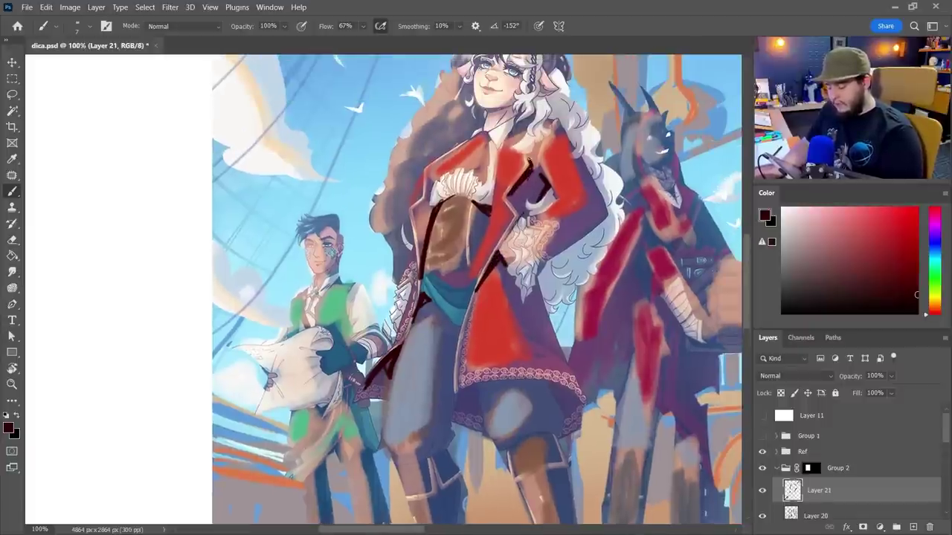
drag(537, 145, 525, 171)
mouse_move(553, 129)
mouse_down()
mouse_move(538, 146)
mouse_move(547, 127)
mouse_up()
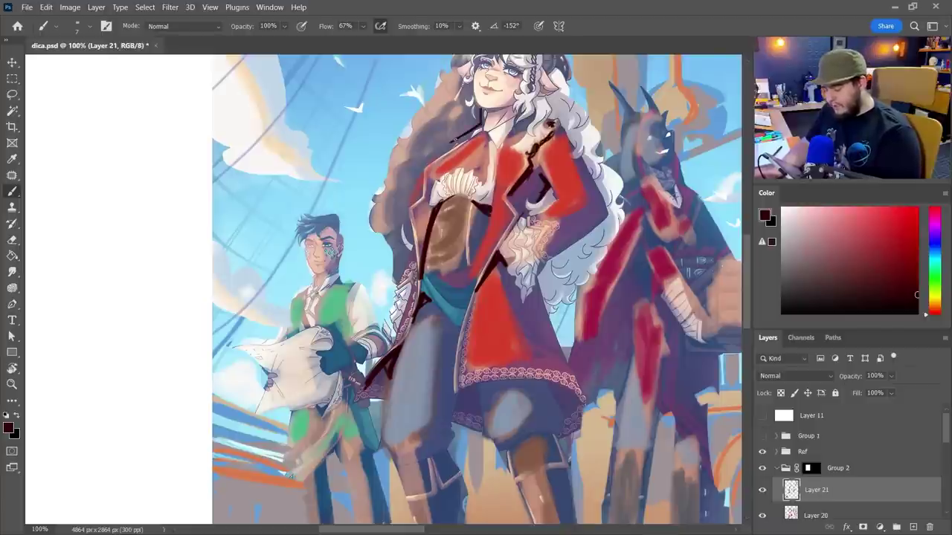
drag(481, 108, 466, 130)
drag(461, 106, 447, 132)
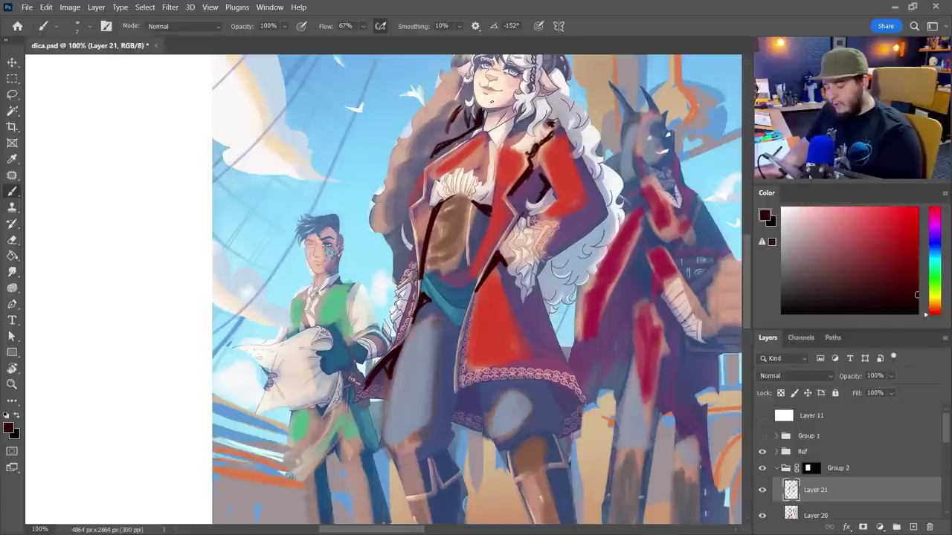
drag(530, 121, 523, 187)
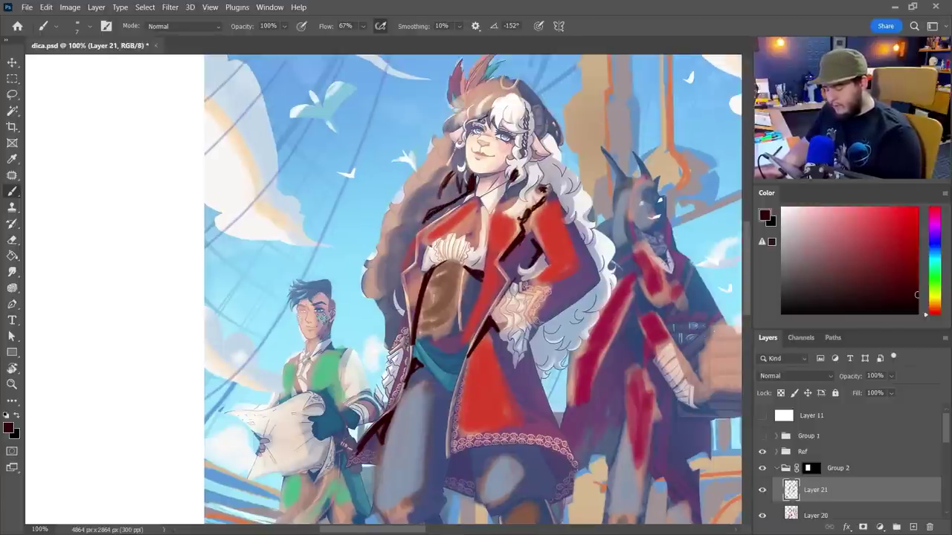
- Darken the inside of the central pirate's coat hem and outline the map-holding pirate's vest, collar and tunic skirt
scroll(465, 118, down, 5)
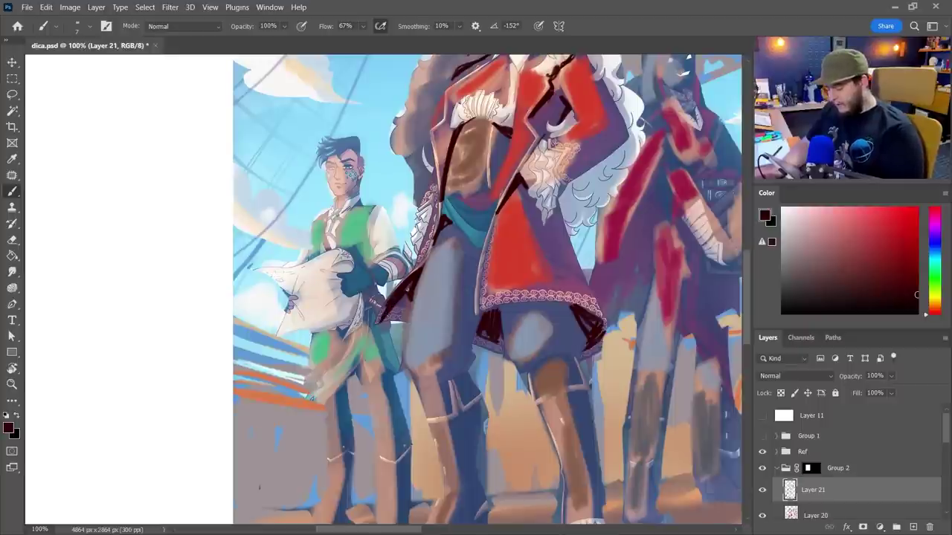
mouse_move(330, 333)
mouse_down()
mouse_move(313, 369)
mouse_move(325, 402)
mouse_up()
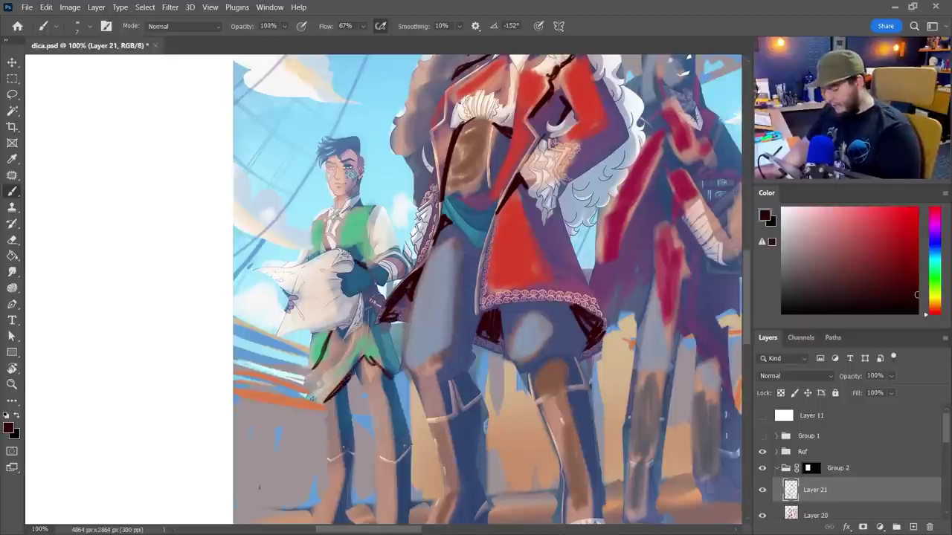
mouse_move(344, 202)
mouse_down()
mouse_move(361, 217)
mouse_move(315, 256)
mouse_up()
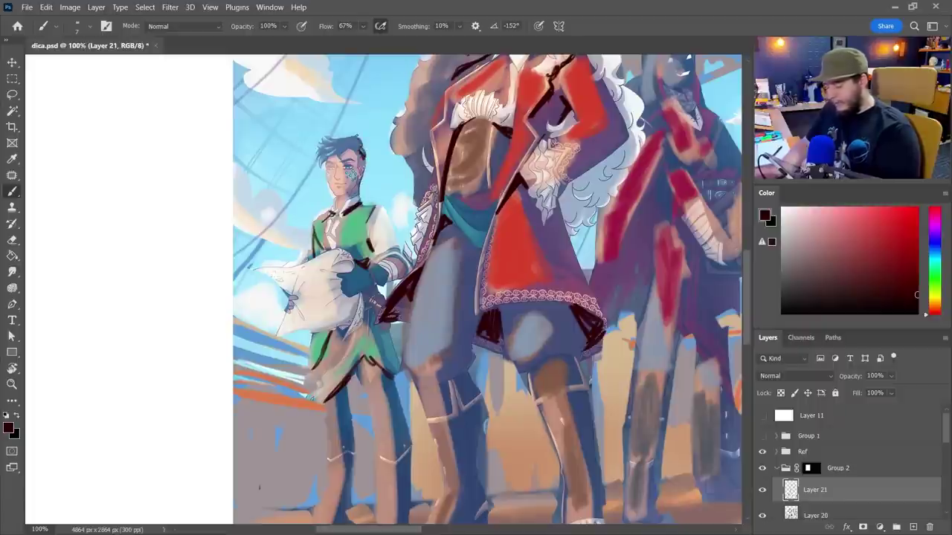
- Draw dark contour lines around the central pirate's boot cuff and foot, and along the map-holding pirate's leg
mouse_move(582, 311)
mouse_down()
mouse_move(527, 281)
mouse_move(548, 360)
mouse_move(542, 346)
mouse_up()
alt+click(576, 268)
mouse_move(414, 368)
mouse_down()
mouse_move(423, 392)
mouse_move(457, 384)
mouse_move(458, 430)
mouse_move(431, 484)
mouse_up()
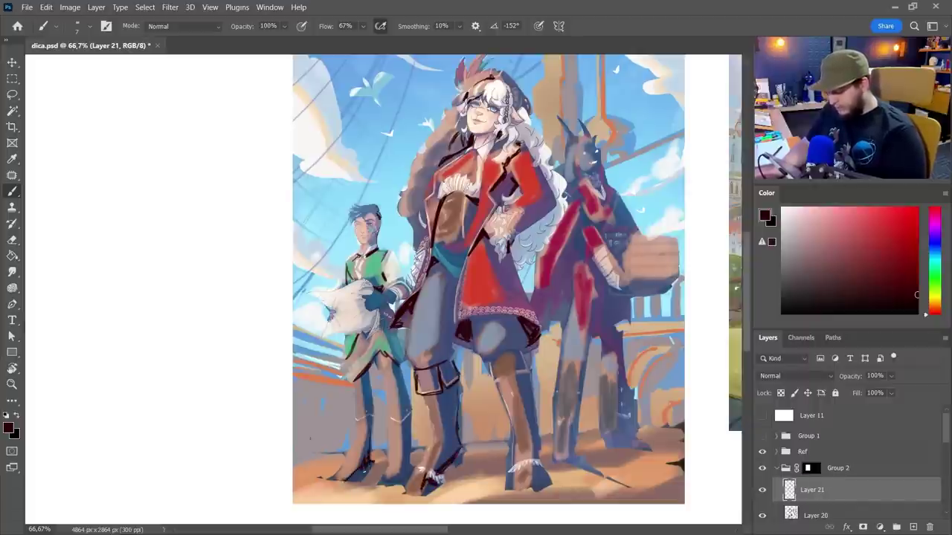
drag(372, 412, 368, 457)
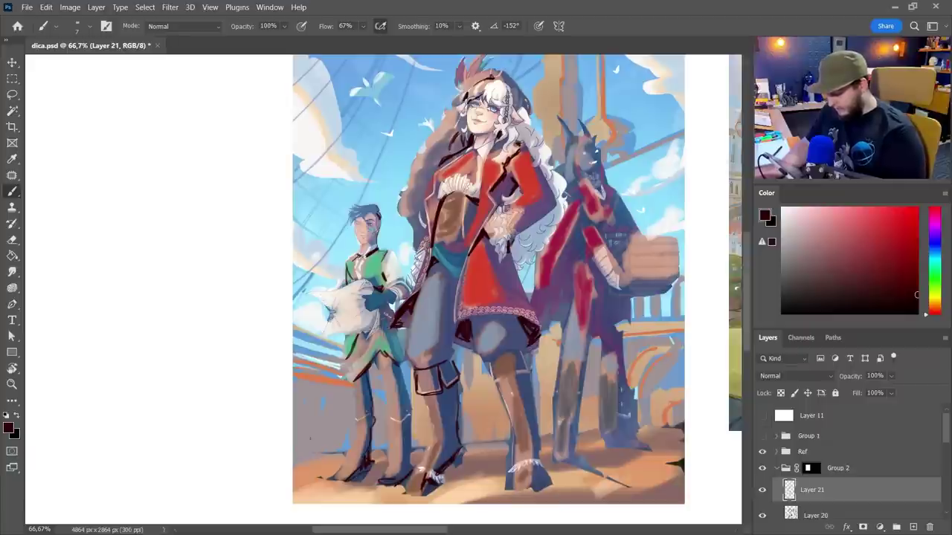
- Draw dark contour lines along the map-holding pirate's leg, the central pirate's boot and the masked pirate's leg
drag(411, 415, 408, 449)
drag(400, 360, 410, 414)
drag(531, 371, 538, 447)
mouse_move(495, 388)
mouse_down()
mouse_move(510, 476)
mouse_move(542, 489)
mouse_up()
drag(562, 343, 557, 439)
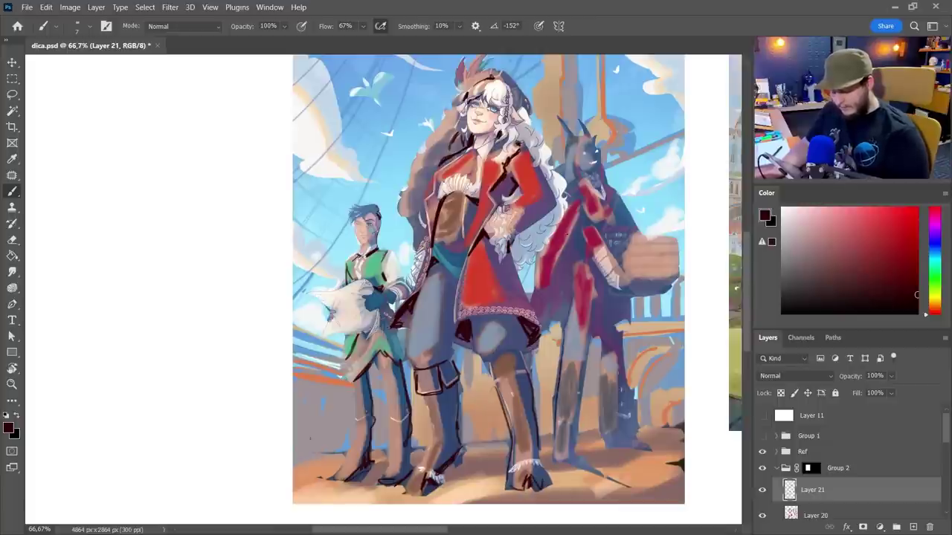
- Draw dark fold lines on the masked pirate's cloak and darken the hood around the mask
drag(583, 255, 591, 276)
mouse_move(569, 232)
mouse_down()
mouse_move(546, 315)
mouse_move(559, 299)
mouse_move(545, 294)
mouse_move(578, 242)
mouse_up()
drag(582, 233, 593, 289)
mouse_move(582, 169)
mouse_down()
mouse_move(590, 179)
mouse_move(582, 183)
mouse_up()
drag(578, 156, 580, 165)
mouse_move(581, 138)
mouse_down()
mouse_move(593, 144)
mouse_move(578, 168)
mouse_up()
mouse_move(582, 146)
mouse_down()
mouse_move(589, 140)
mouse_move(580, 168)
mouse_up()
- Draw dark contour lines along the masked pirate's shoulder, arm, crate edge and lower garments
mouse_move(594, 143)
mouse_down()
mouse_move(583, 195)
mouse_move(566, 184)
mouse_move(609, 214)
mouse_move(583, 224)
mouse_move(629, 230)
mouse_up()
drag(623, 212, 629, 226)
drag(625, 221, 631, 279)
drag(634, 240, 633, 276)
drag(632, 282, 661, 283)
drag(626, 278, 636, 287)
mouse_move(509, 202)
mouse_down()
mouse_move(526, 280)
mouse_move(519, 269)
mouse_up()
drag(526, 333, 542, 375)
drag(526, 334, 555, 397)
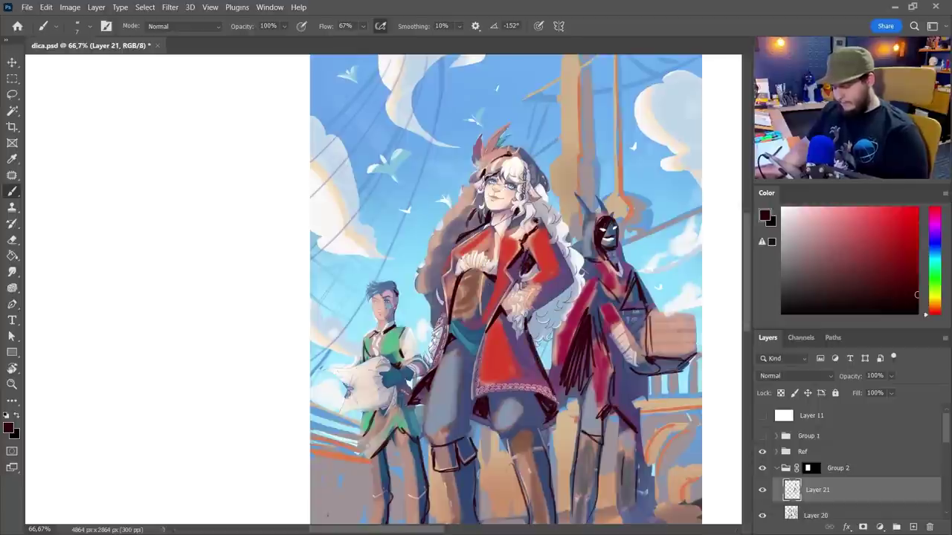
- Outline the central pirate's corset and reinforce the coat's lapel and collar edge with dark accent lines
drag(456, 278, 487, 274)
drag(488, 275, 478, 317)
drag(492, 232, 459, 258)
mouse_move(492, 229)
mouse_down()
mouse_move(453, 257)
mouse_move(501, 228)
mouse_move(456, 258)
mouse_up()
drag(461, 253, 443, 288)
drag(549, 466, 549, 398)
alt+click(549, 398)
key(b)
drag(669, 349, 641, 330)
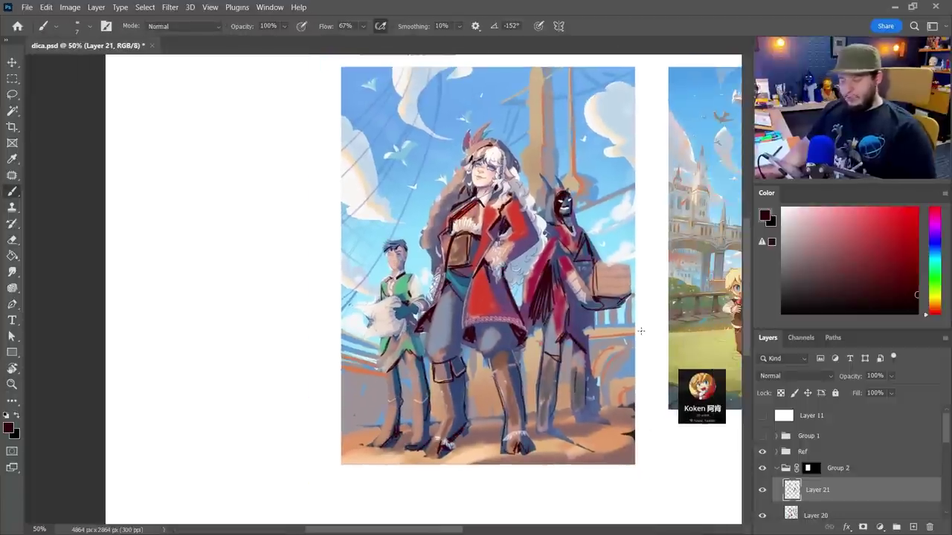
- With the references hidden, duplicate the paint-over and original artwork groups to the right of the illustration and group the copies
key(z)
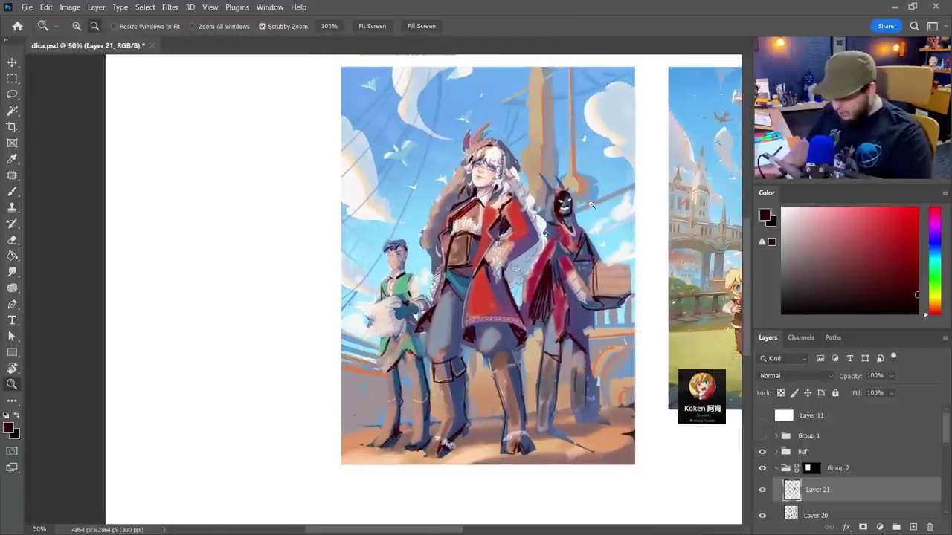
key(ctrl+minus)
key(ctrl+minus)
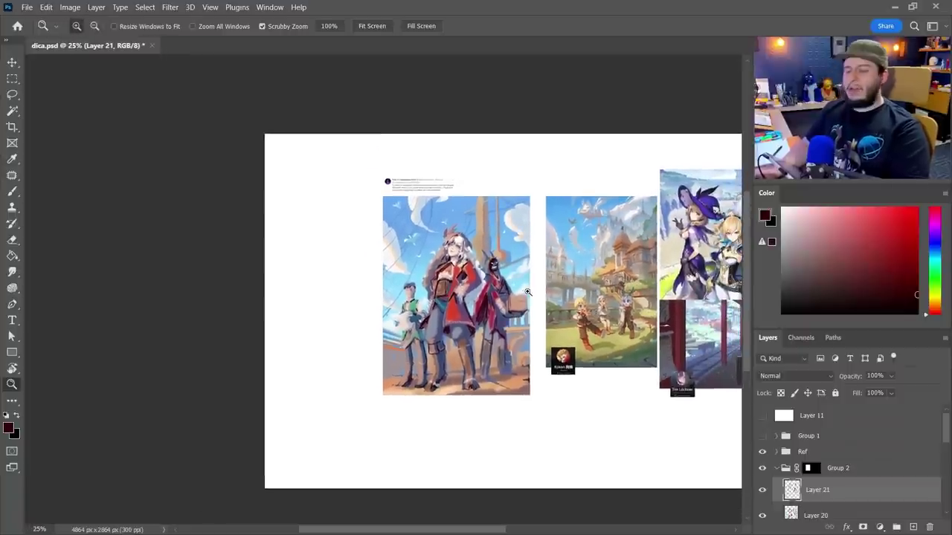
click(527, 292)
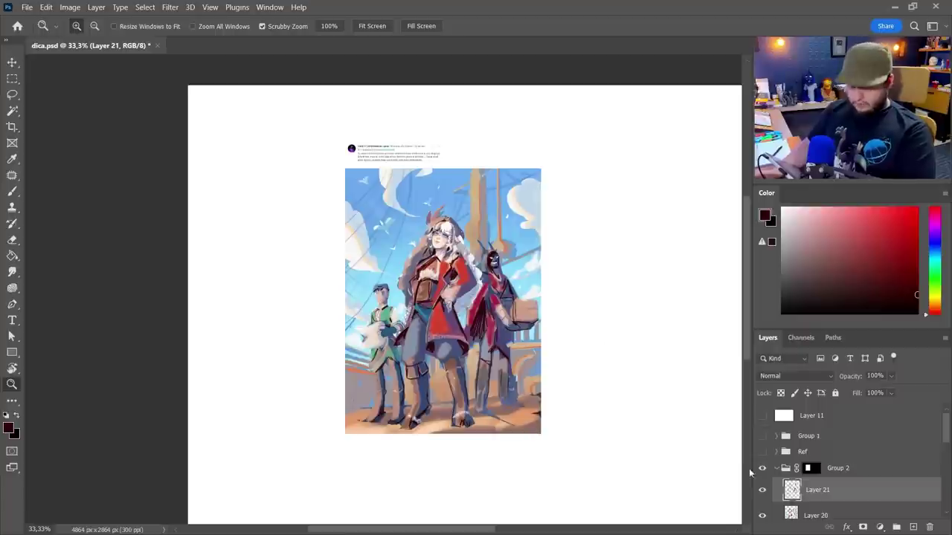
click(778, 469)
click(778, 468)
key(v)
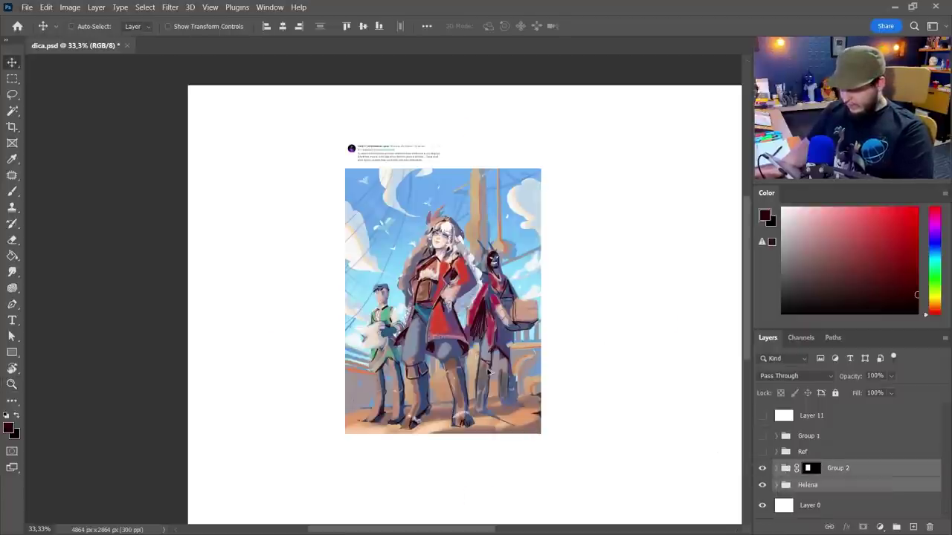
drag(495, 376, 688, 383)
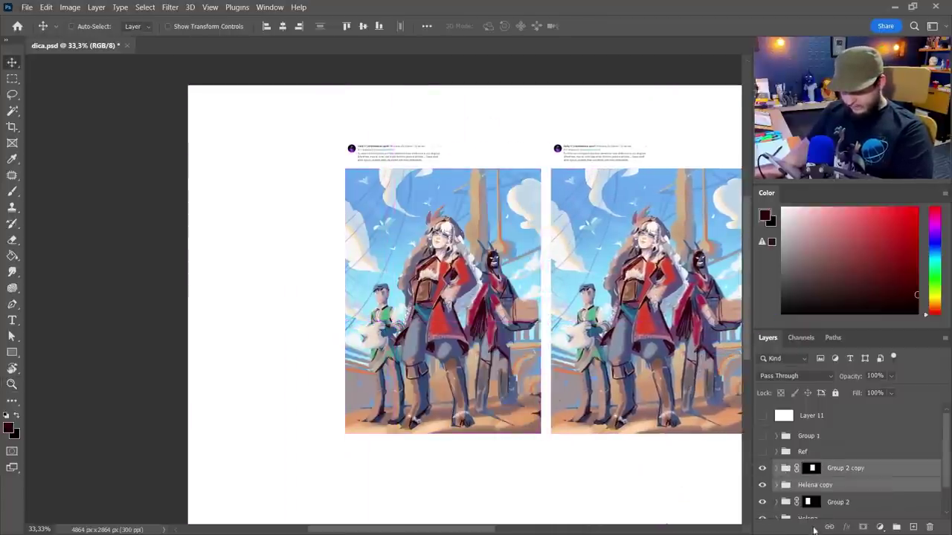
key(ctrl+g)
- Hide Group 2 over the first illustration and keep Group 3 visible, placing the original beside the paint-over
click(763, 467)
click(763, 484)
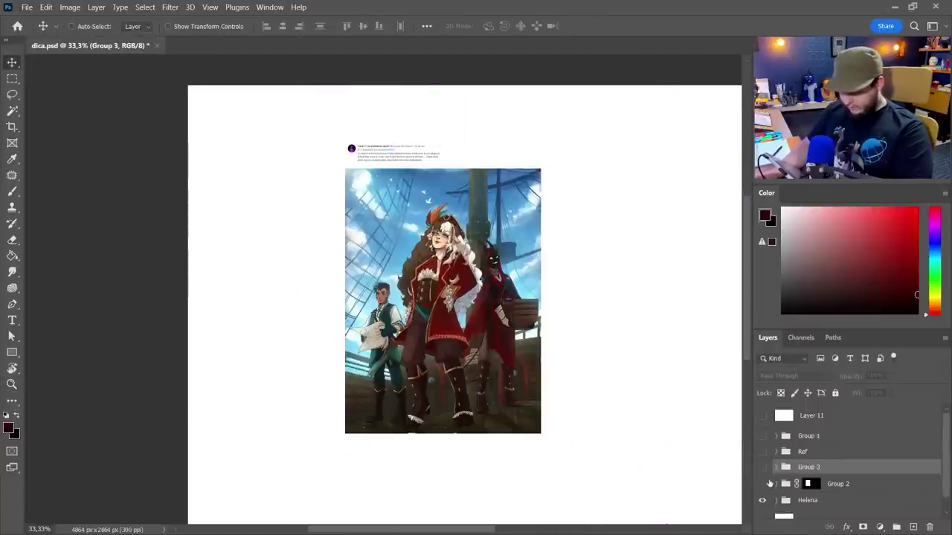
click(762, 468)
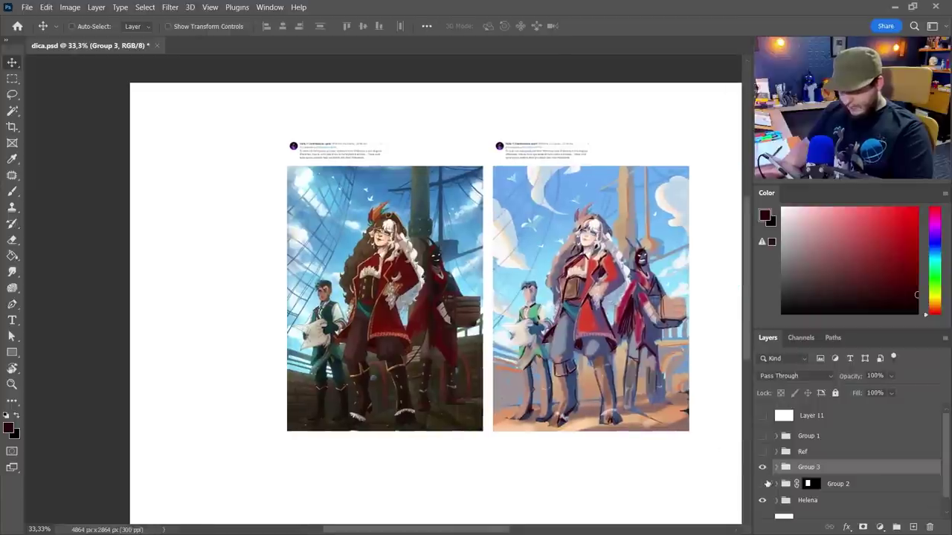
- Add a Levels adjustment layer above Group 2 copy inside Group 3 and save the file
click(775, 467)
click(787, 484)
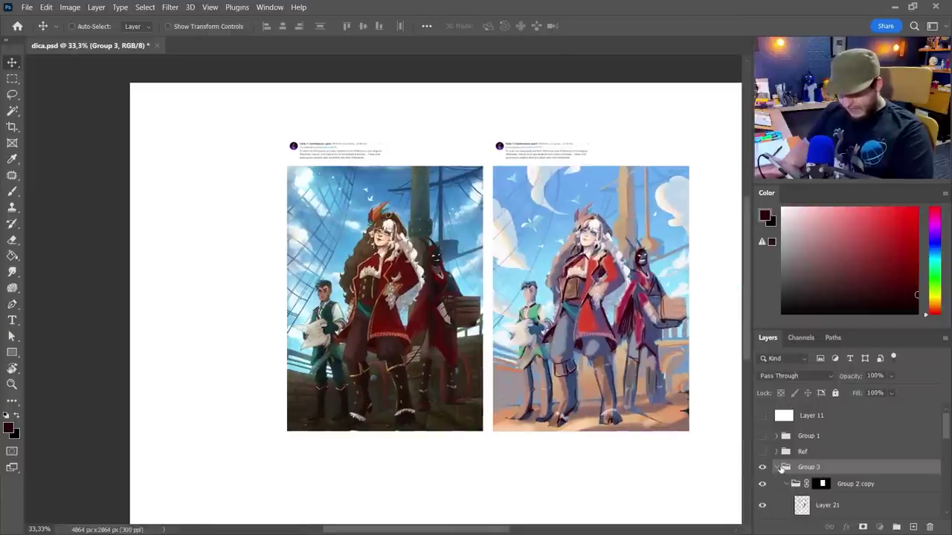
click(901, 356)
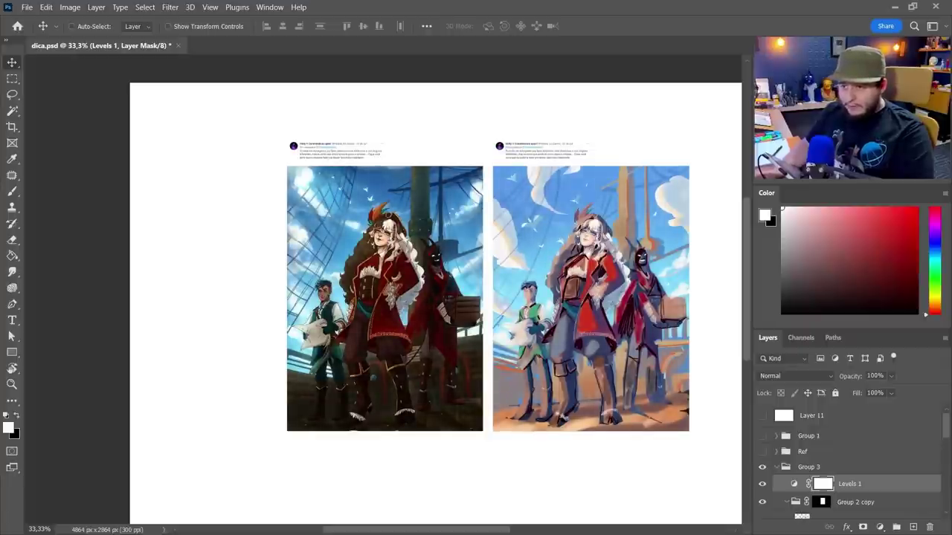
right_click(885, 487)
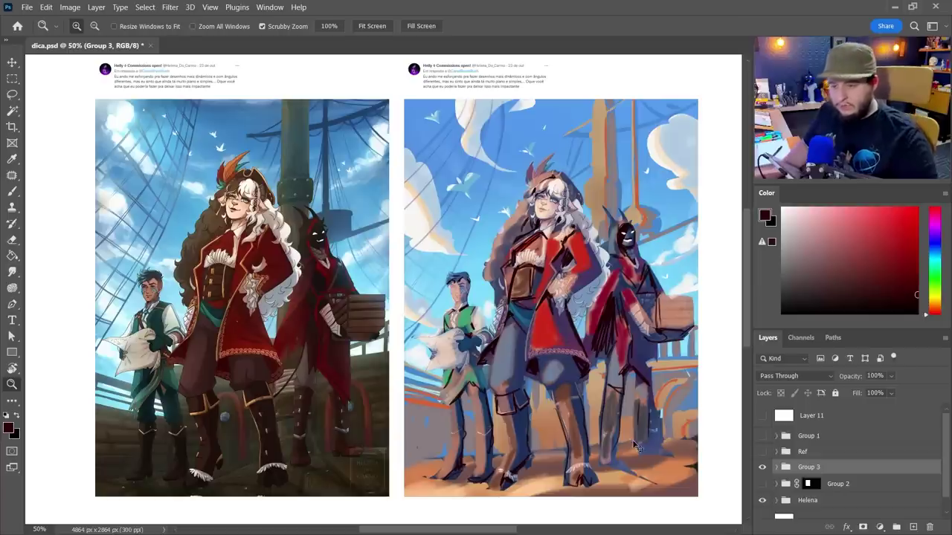
key(ctrl+s)
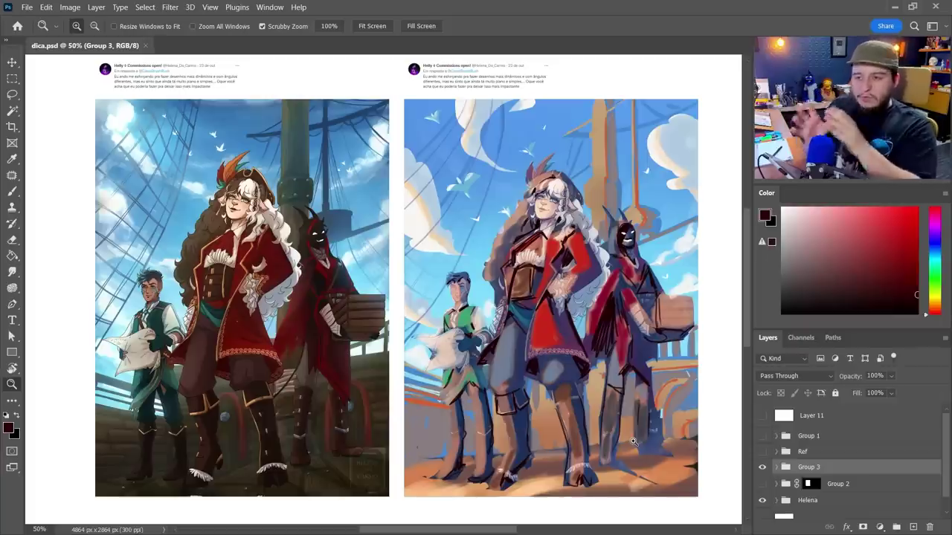
- Compare the values of the original and the paint-over in greyscale using Layer 11, and return to colour
click(761, 415)
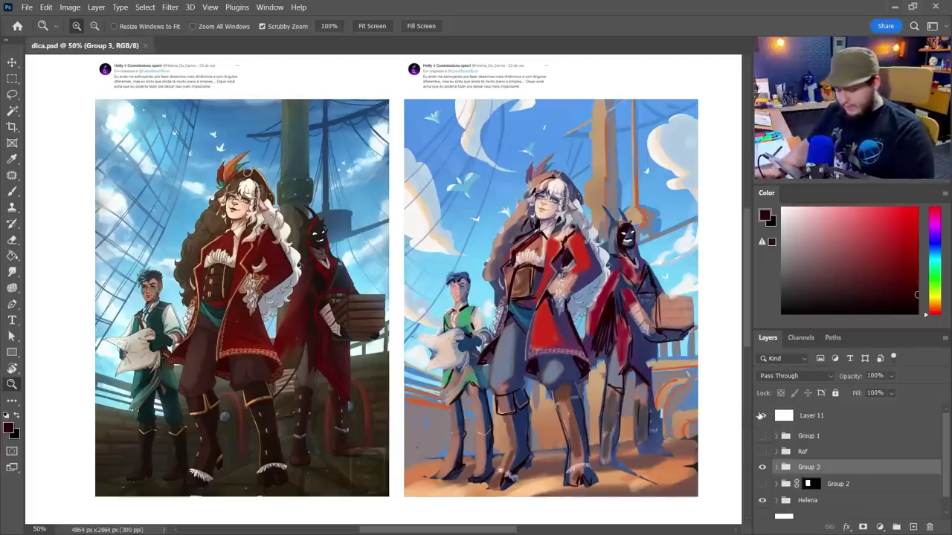
drag(589, 402, 611, 405)
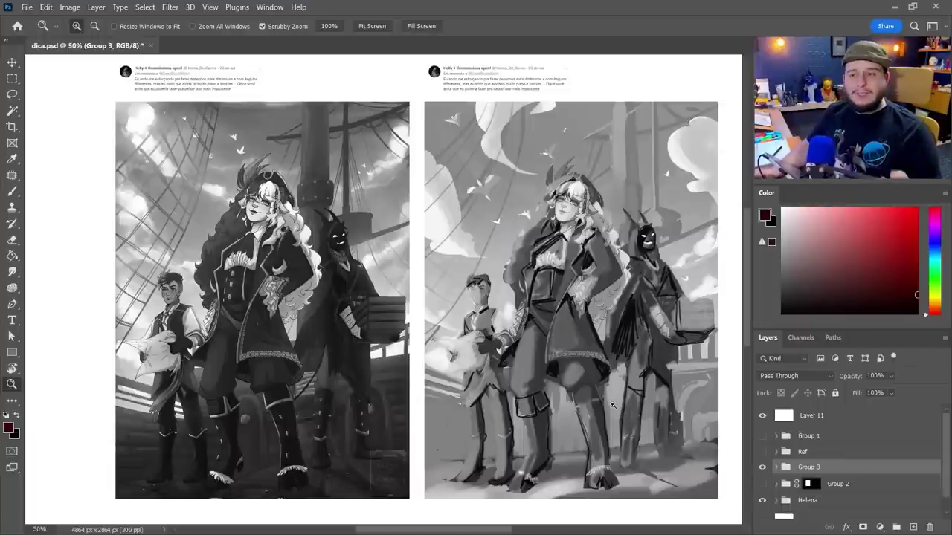
click(761, 415)
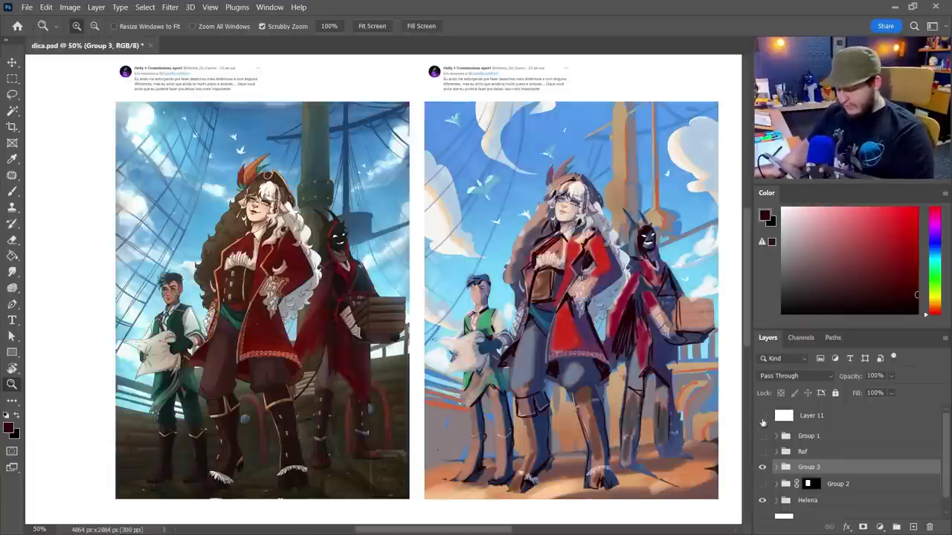